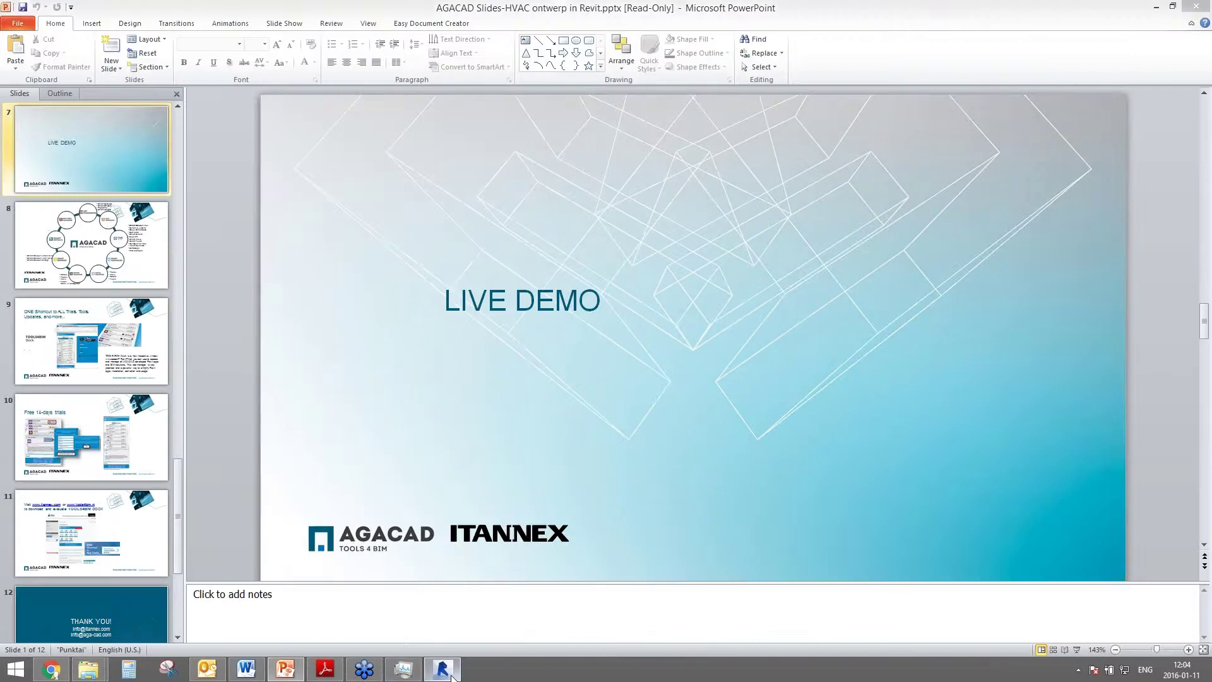
# - Dock the Tools4BIM panel beside Properties in Revit and widen it to three columns
pyautogui.click(441, 669)
pyautogui.scroll(-2, 491, 502)
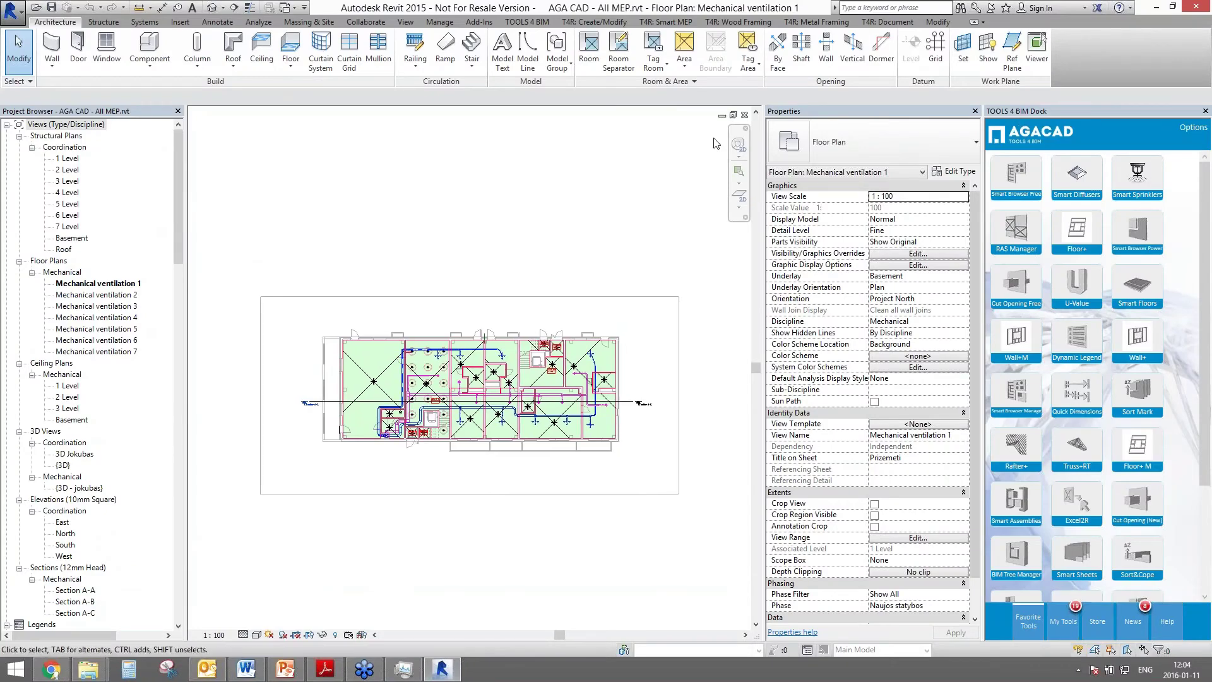
pyautogui.click(733, 115)
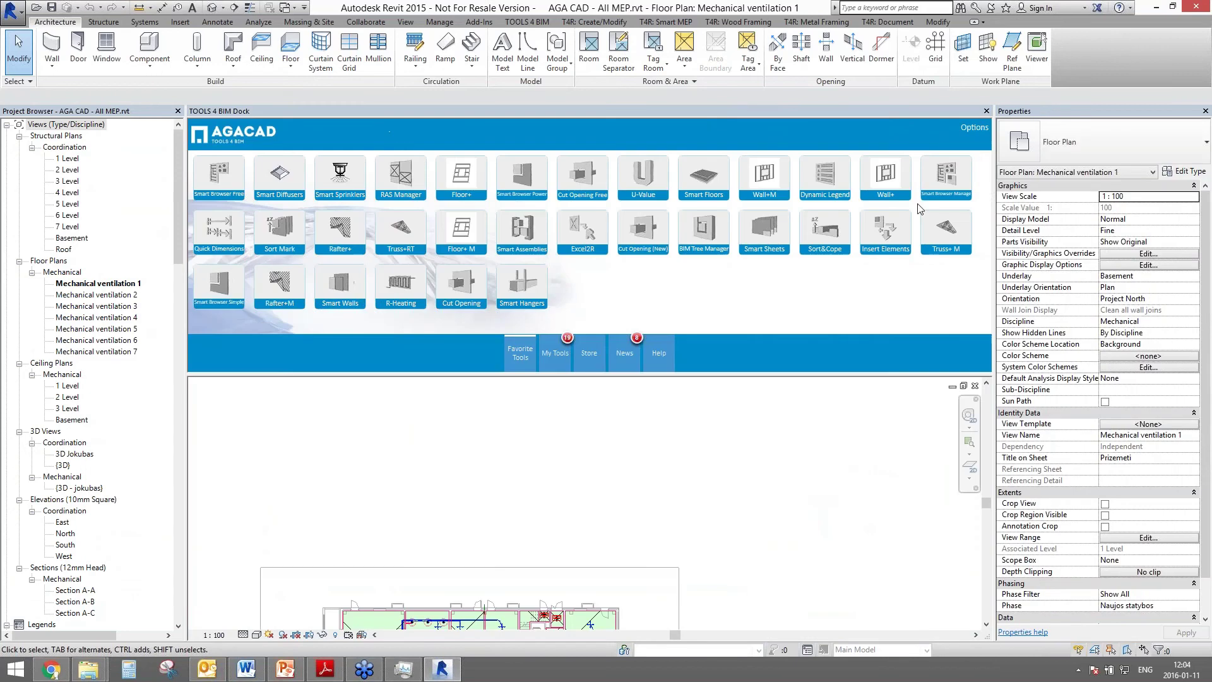
pyautogui.moveTo(919, 209); pyautogui.dragTo(837, 289)
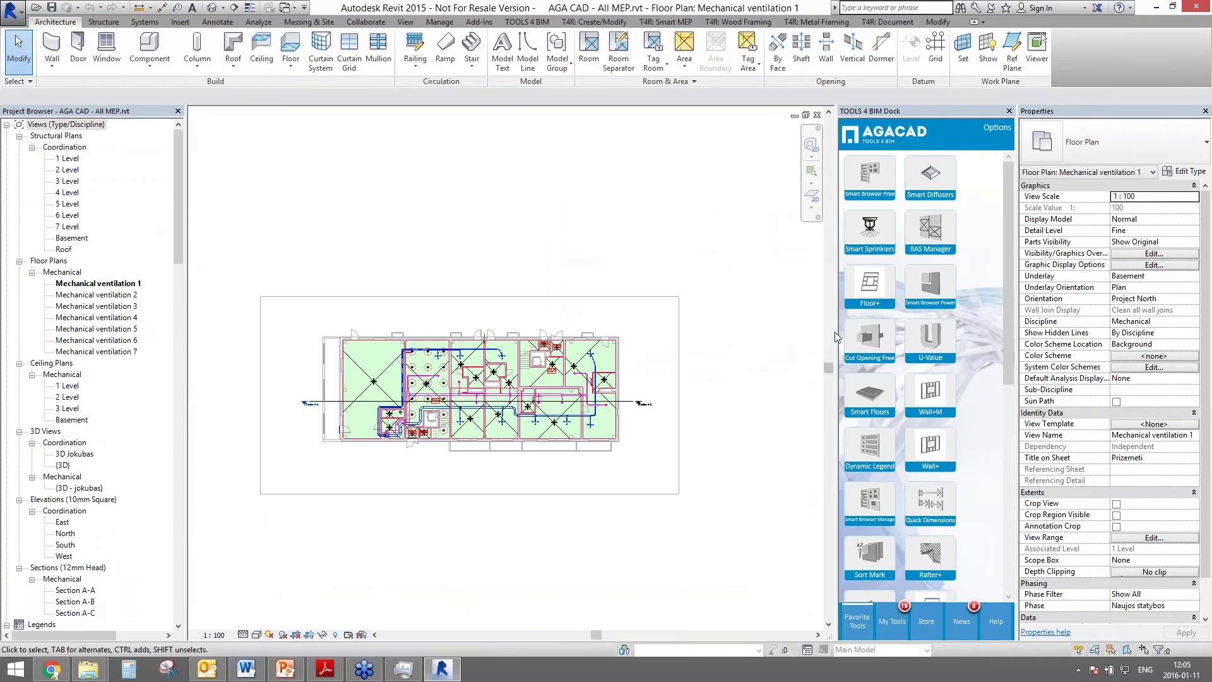
pyautogui.moveTo(824, 337); pyautogui.dragTo(791, 343)
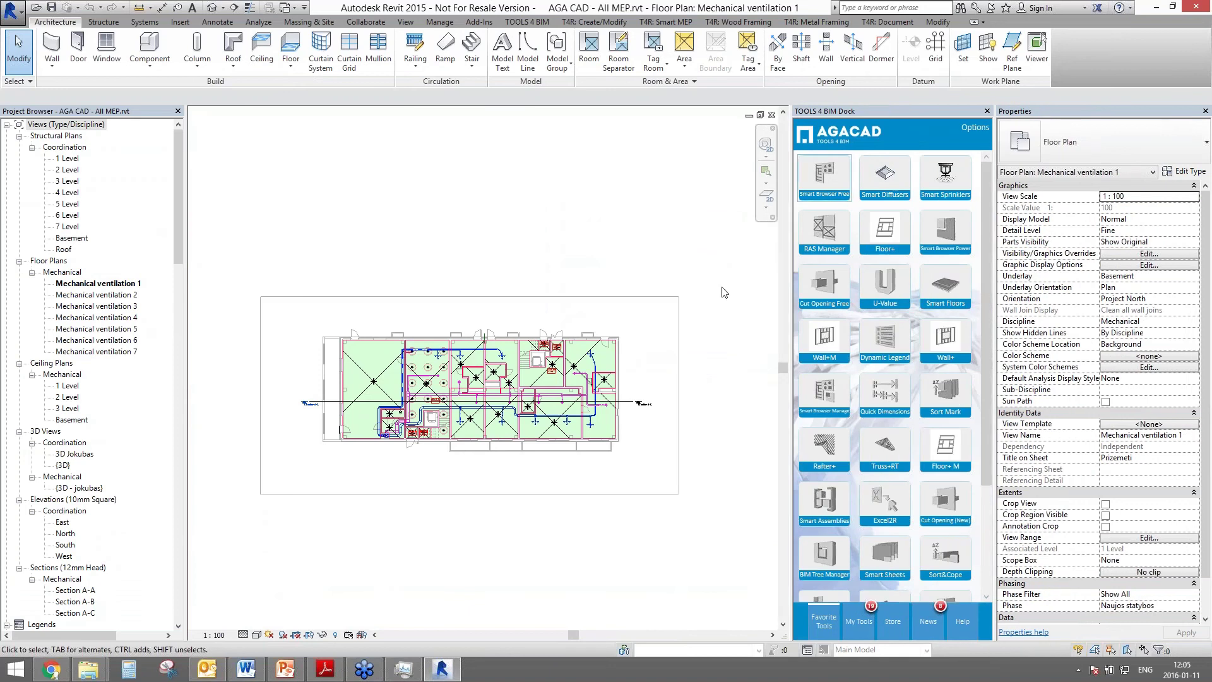
# - Reorder the Tools4BIM tiles so RAS Manager comes first, followed by Smart Diffusers
pyautogui.moveTo(827, 243); pyautogui.dragTo(821, 176)
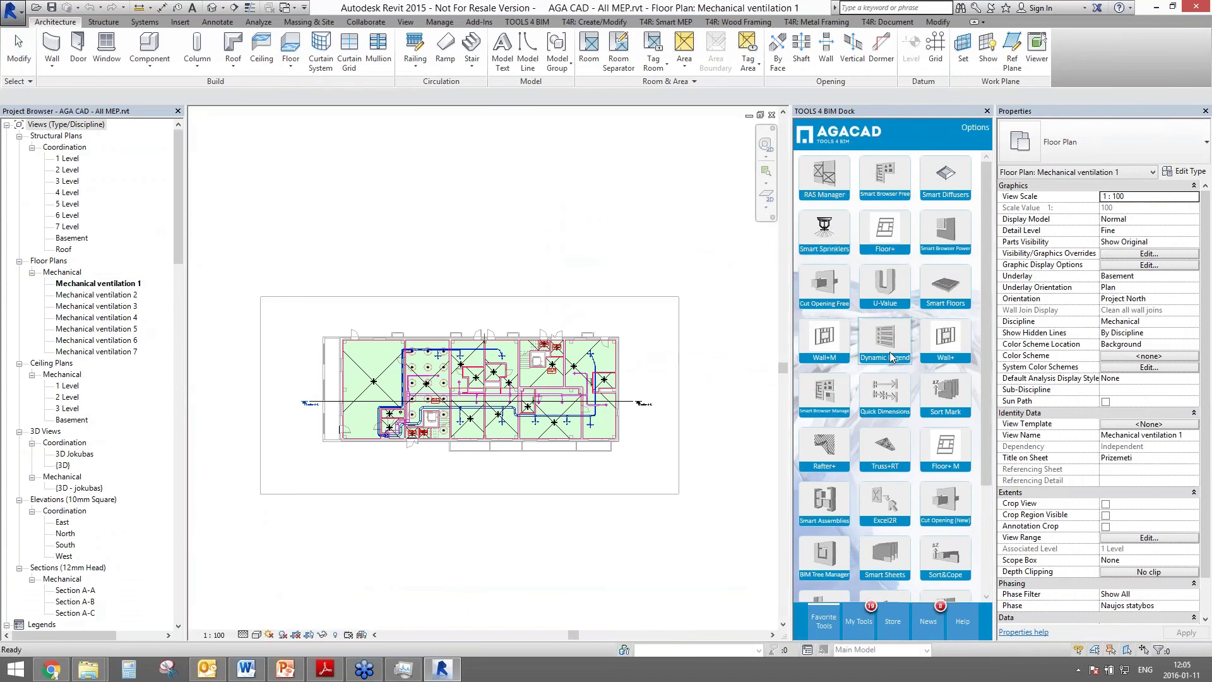
pyautogui.moveTo(944, 180); pyautogui.dragTo(867, 200)
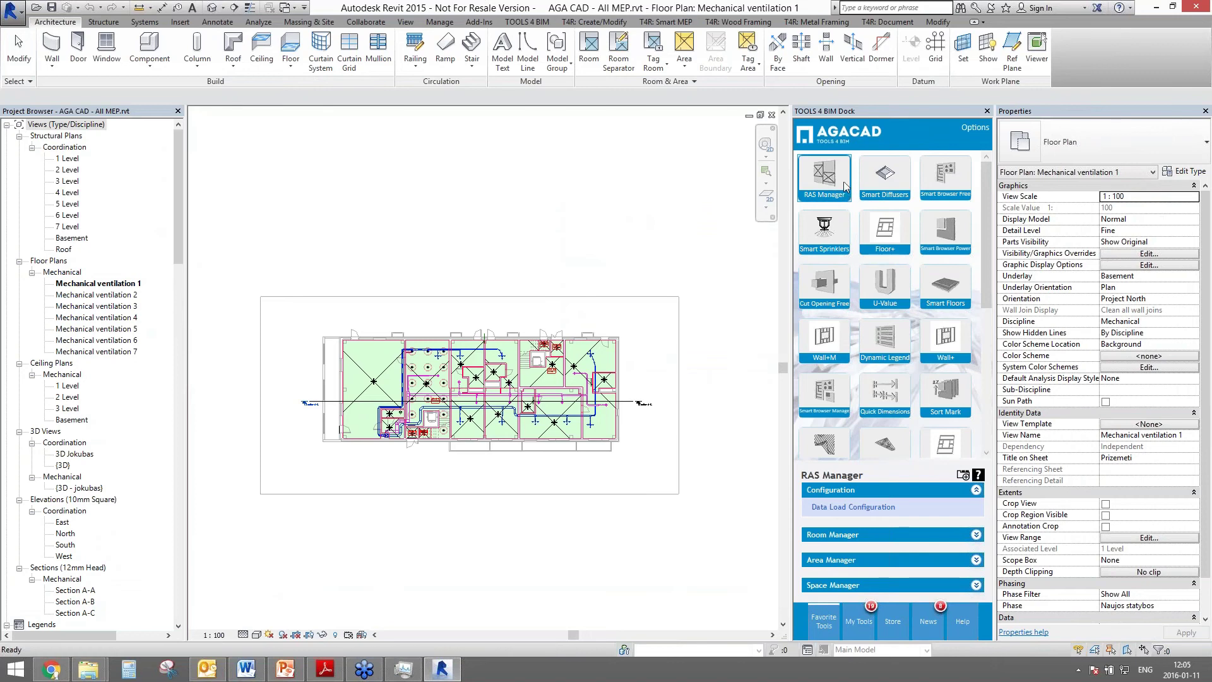
pyautogui.scroll(1, 640, 383)
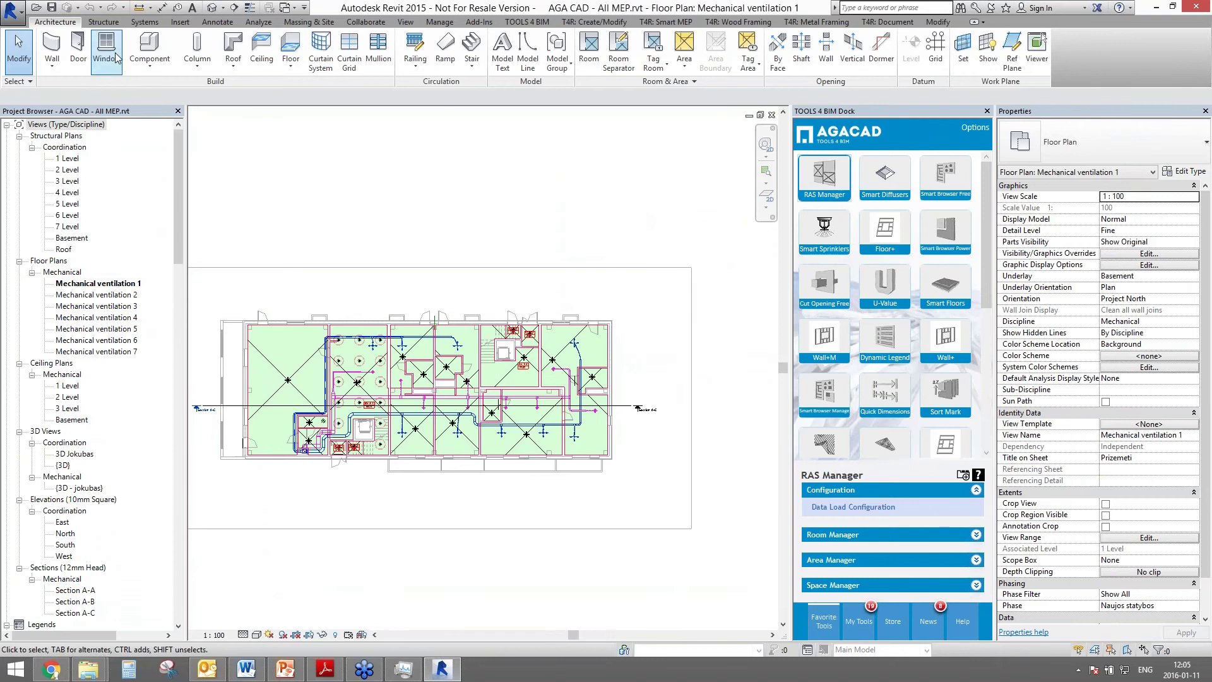
# - Draw a three-wall annex off the building's upper-right wall end using WA
pyautogui.press('w')
pyautogui.press('a')
pyautogui.click(614, 326)
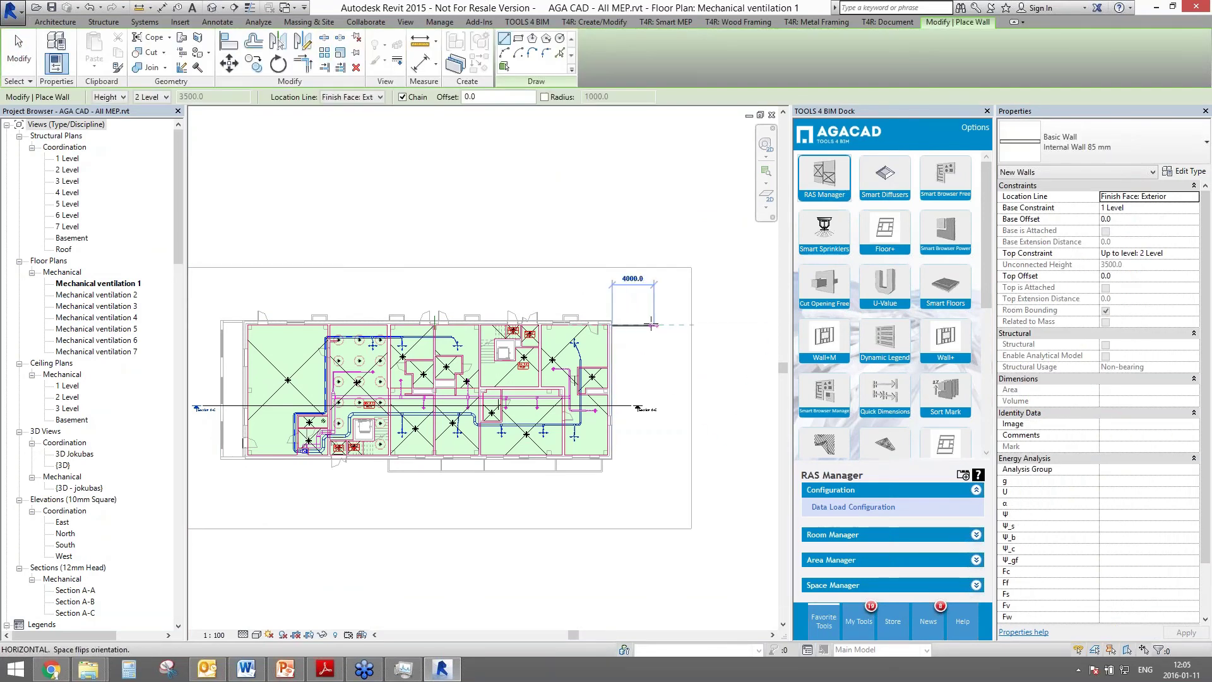
pyautogui.click(654, 326)
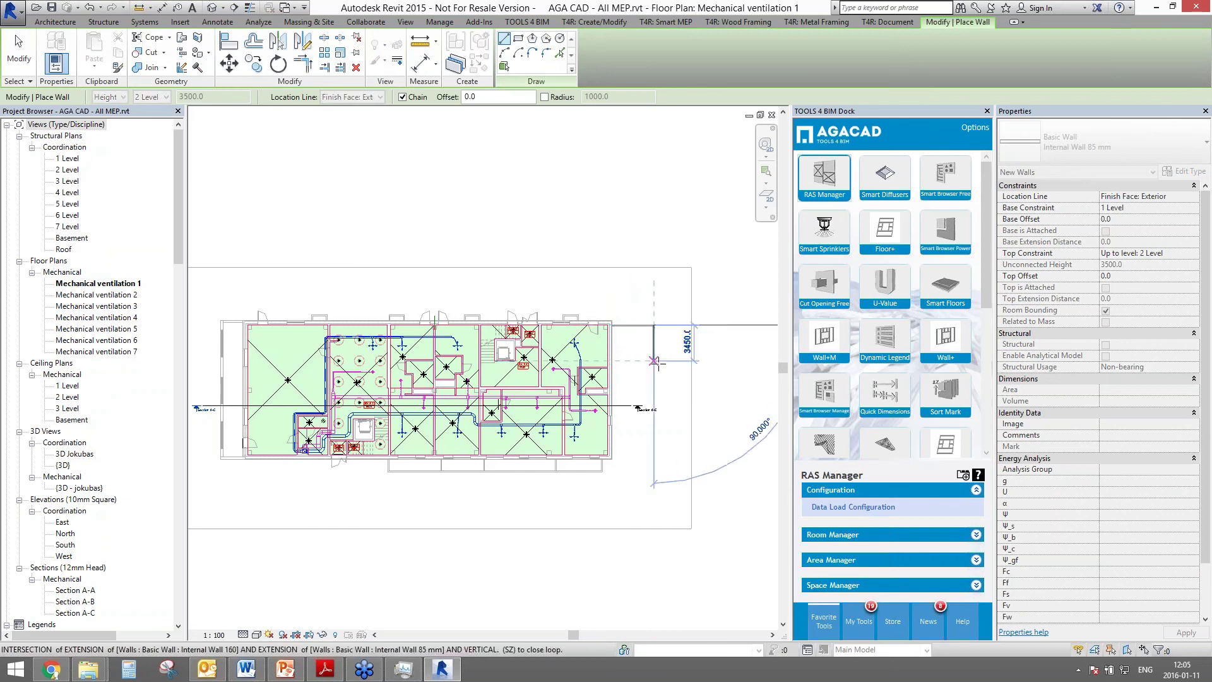
pyautogui.click(654, 361)
pyautogui.click(614, 361)
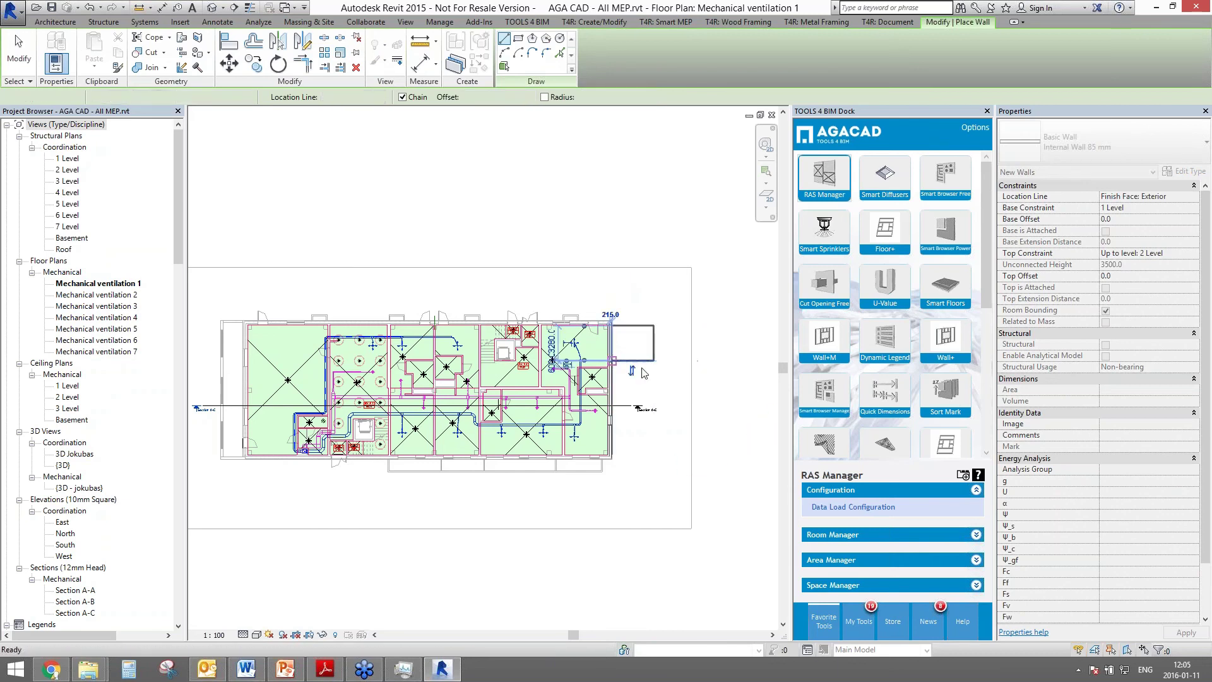
pyautogui.press('Escape')
pyautogui.press('Escape')
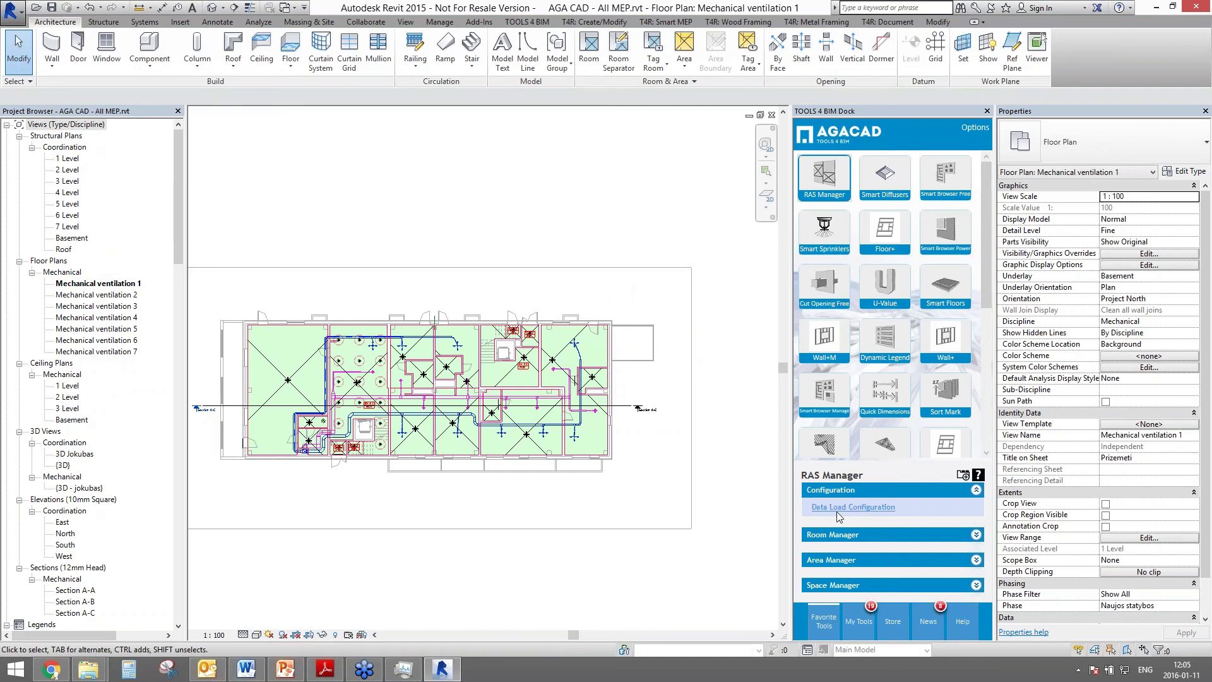
# - Confirm the RAS Manager data load configuration with its file location
pyautogui.click(804, 506)
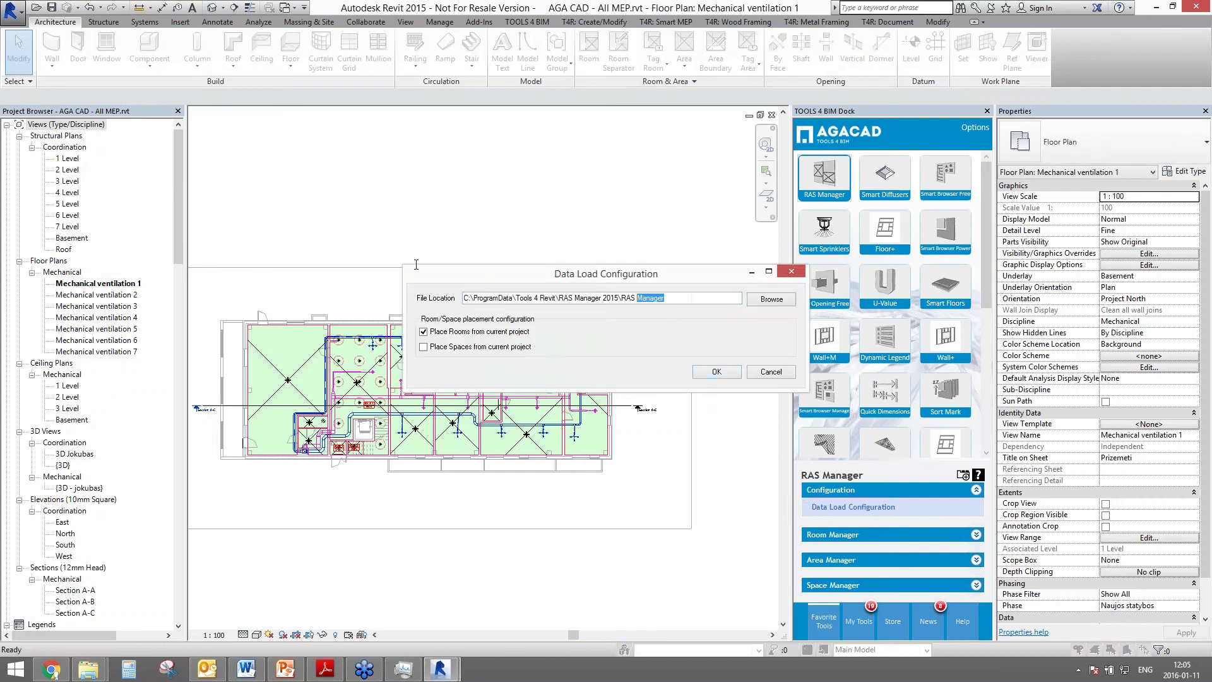
pyautogui.tripleClick(650, 298)
pyautogui.click(716, 373)
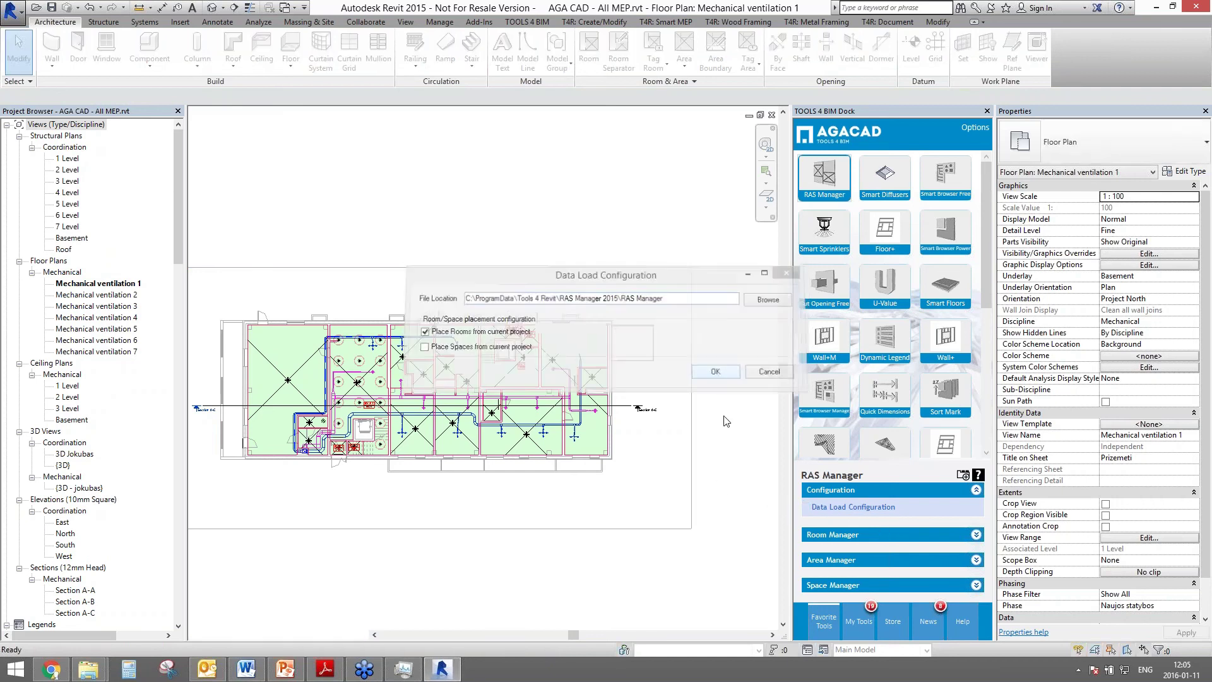
# - Place a 7 Level Living Room from the Room Manager list into the plan
pyautogui.click(832, 535)
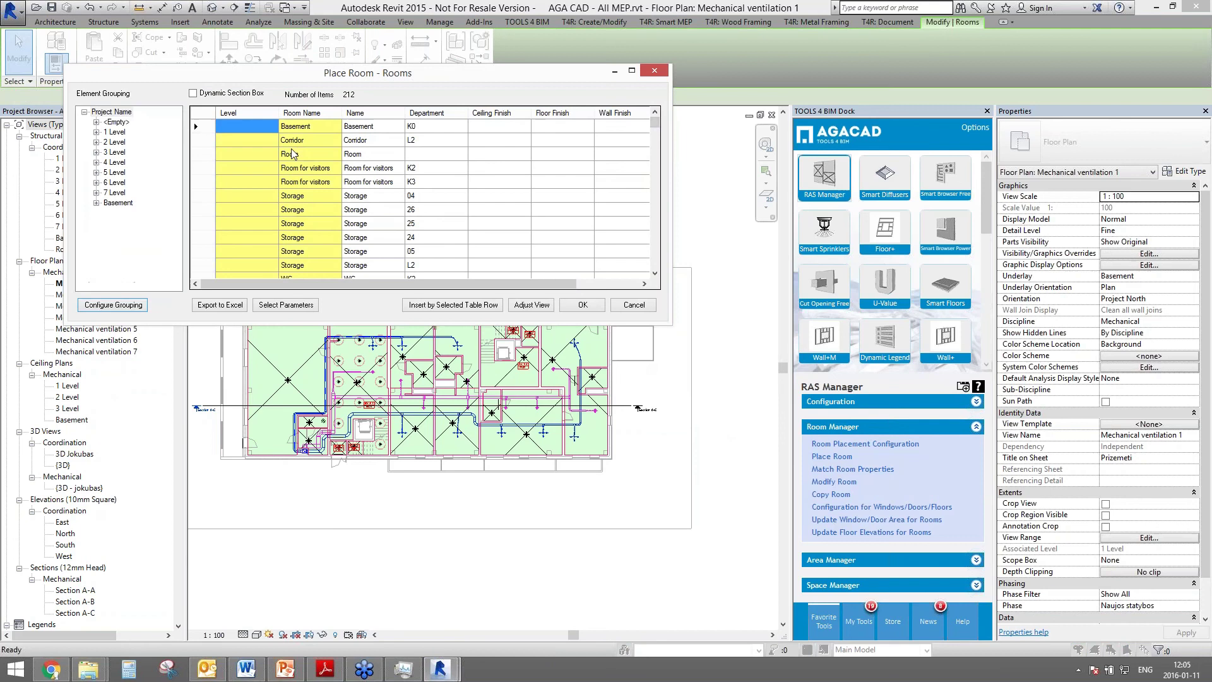
pyautogui.moveTo(656, 131); pyautogui.dragTo(657, 264)
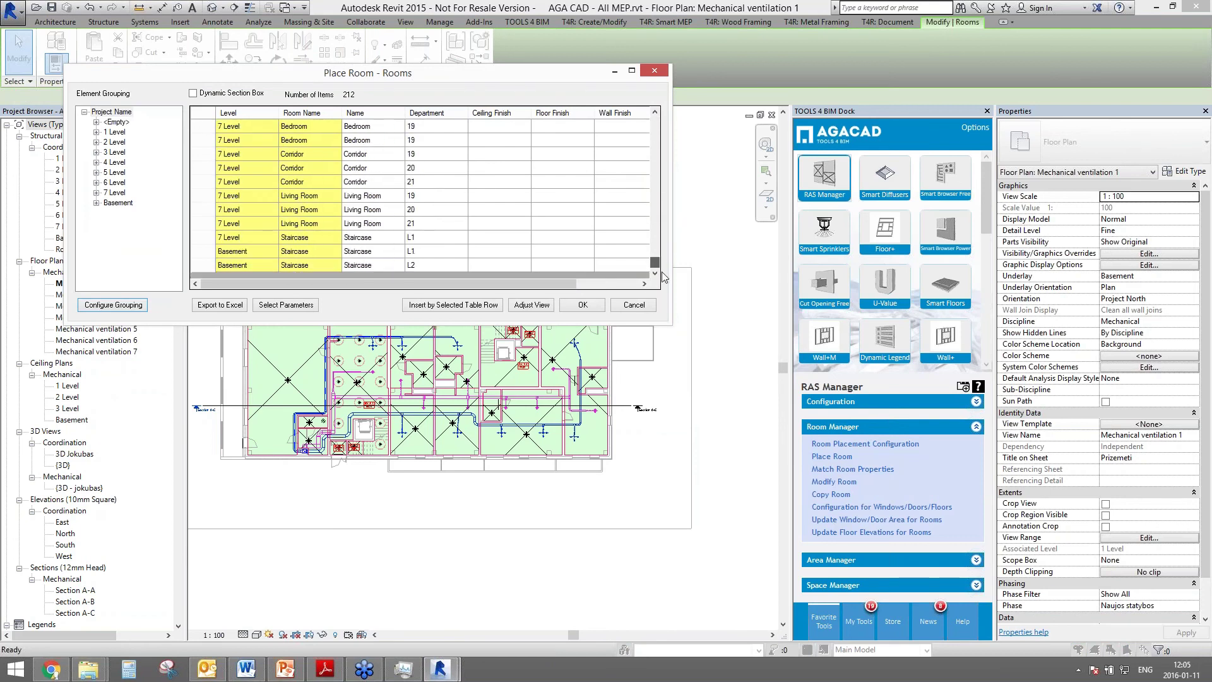
pyautogui.click(374, 224)
pyautogui.click(454, 305)
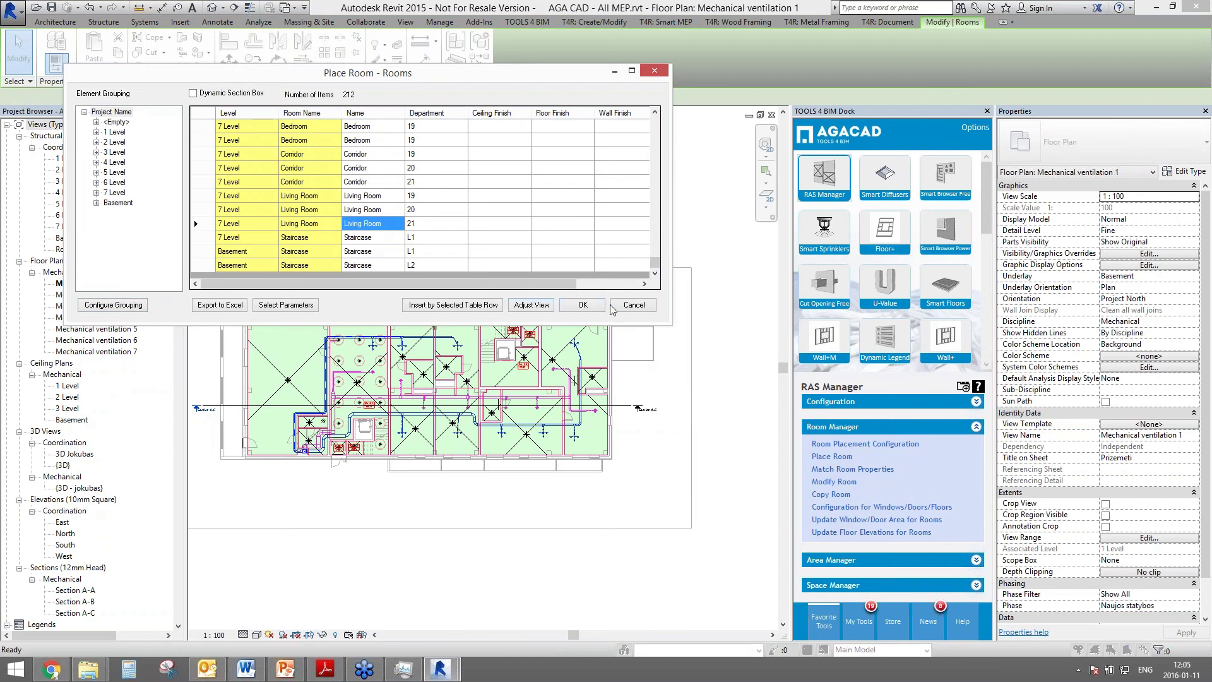
pyautogui.click(633, 305)
# - Create a new project from the Mechanical Template
pyautogui.click(11, 9)
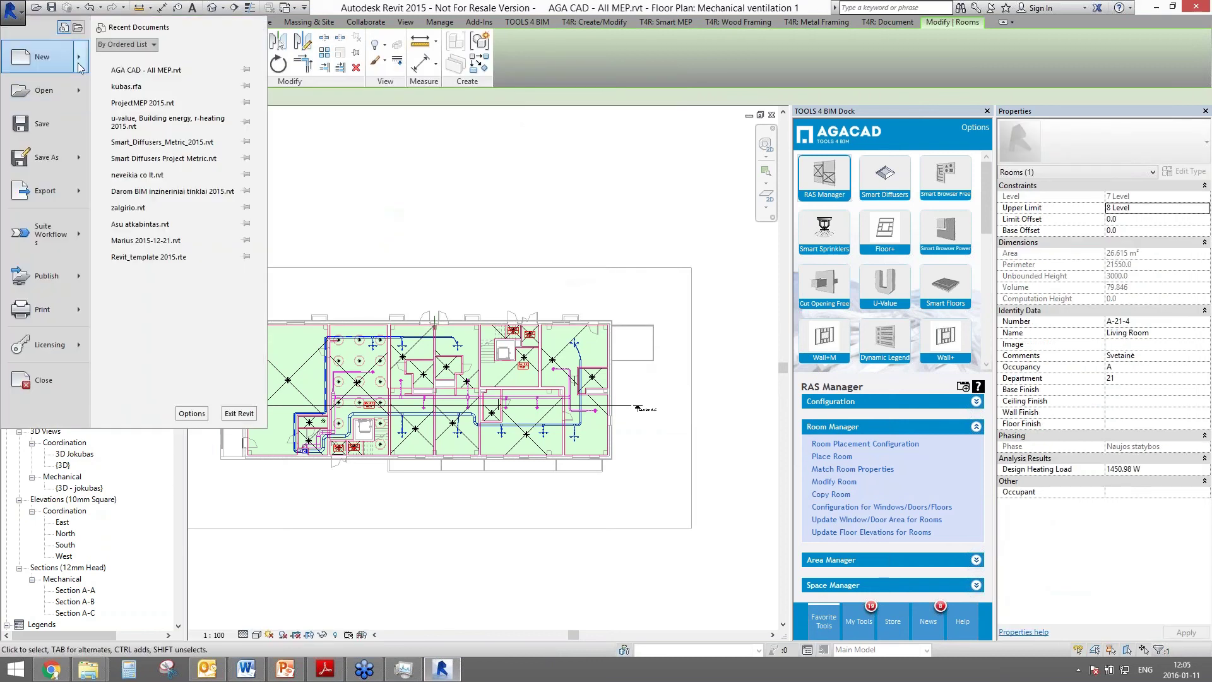
pyautogui.moveTo(44, 57)
pyautogui.click(126, 80)
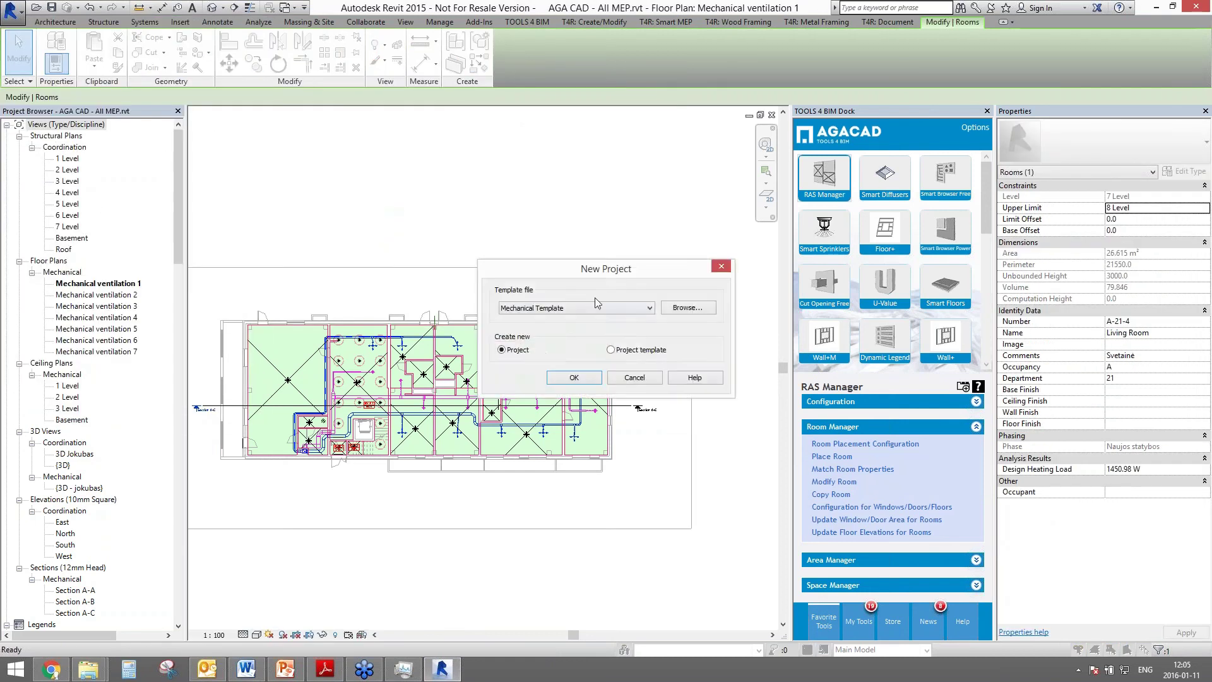
pyautogui.click(575, 376)
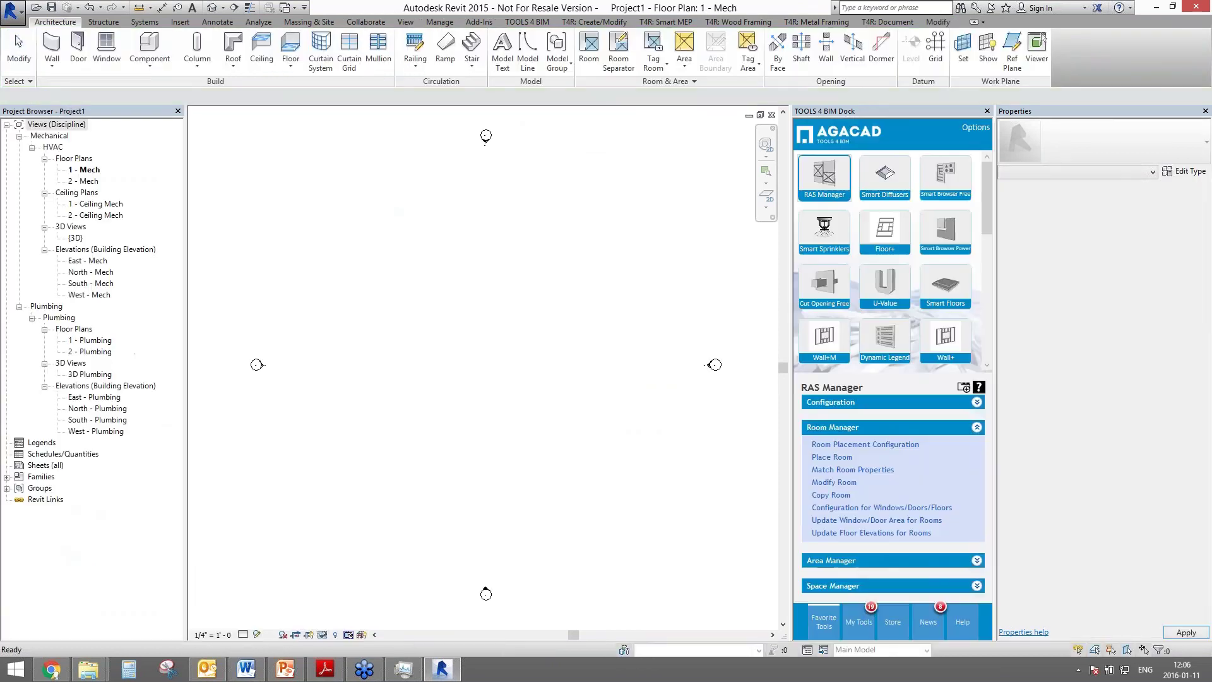
# - Draw a rectangle of walls on the 1 - Mech floor plan
pyautogui.press('w')
pyautogui.press('a')
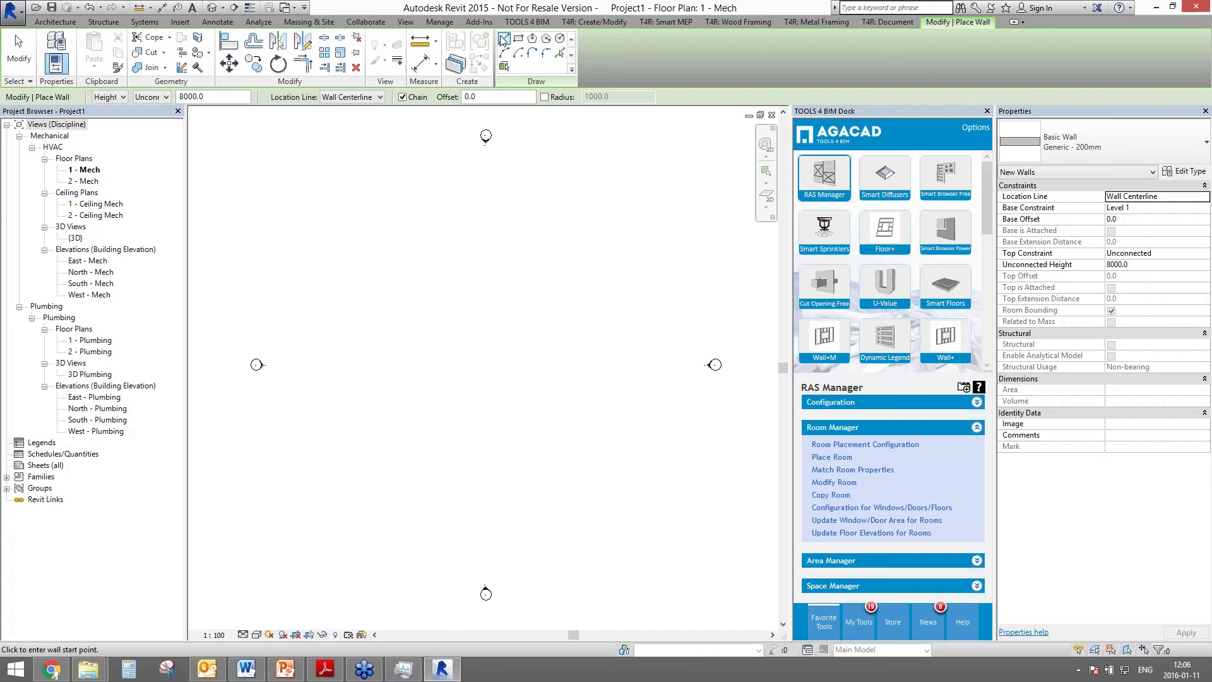
pyautogui.click(518, 38)
pyautogui.click(415, 226)
pyautogui.click(596, 444)
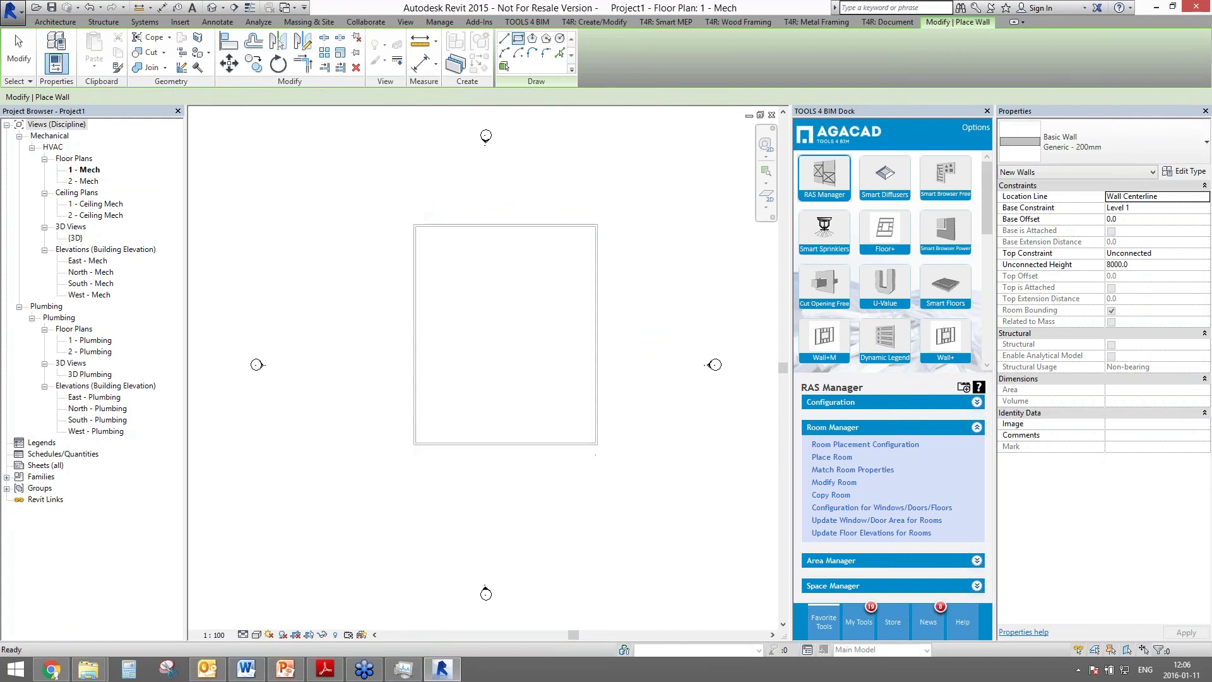
pyautogui.press('Escape')
pyautogui.press('Escape')
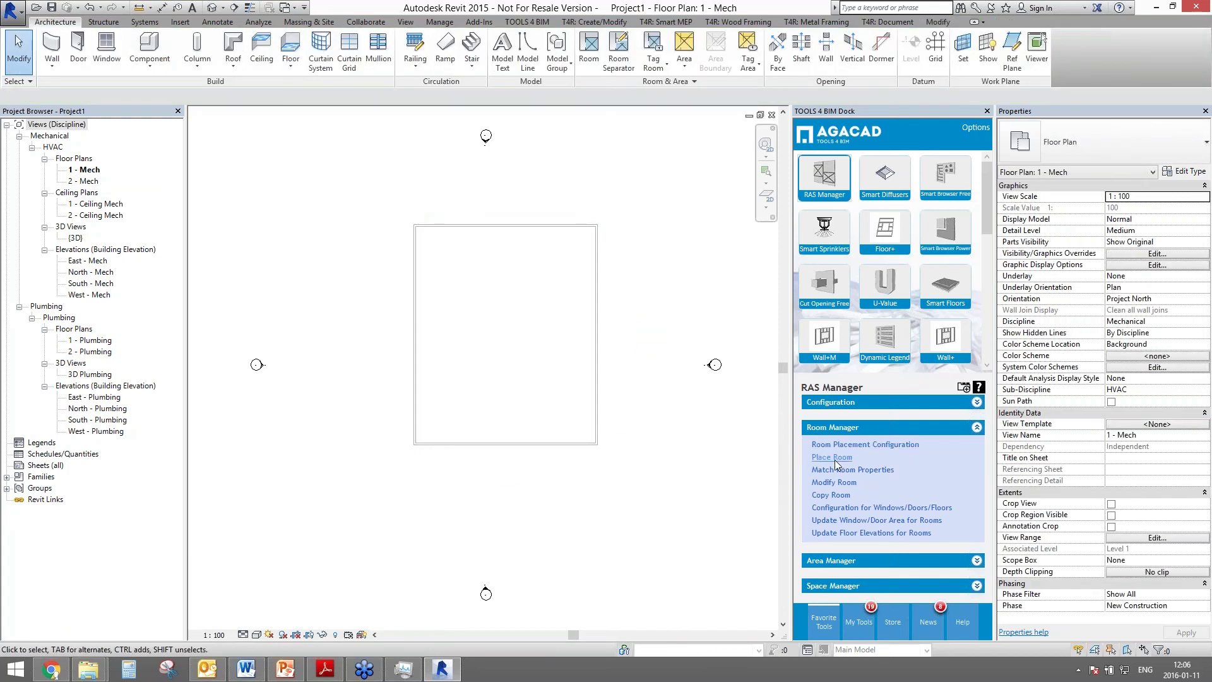
# - Load the NL.Room_Types.PN_2 room types list into Place Room
pyautogui.click(834, 458)
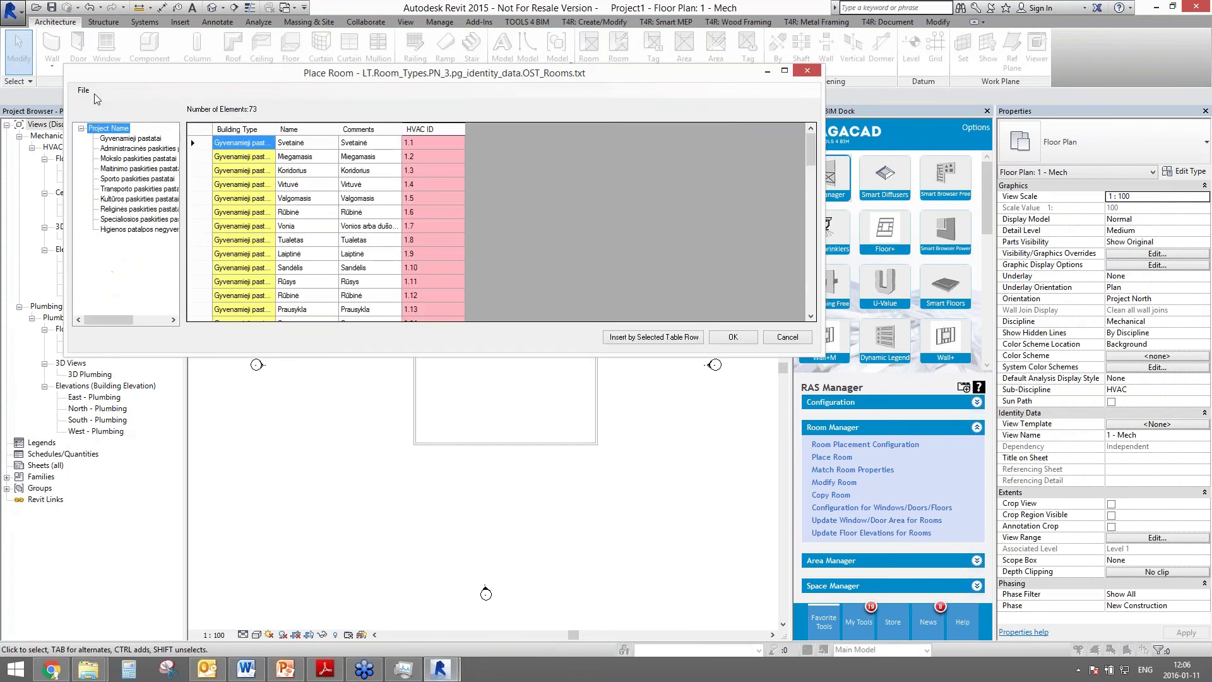
pyautogui.click(83, 90)
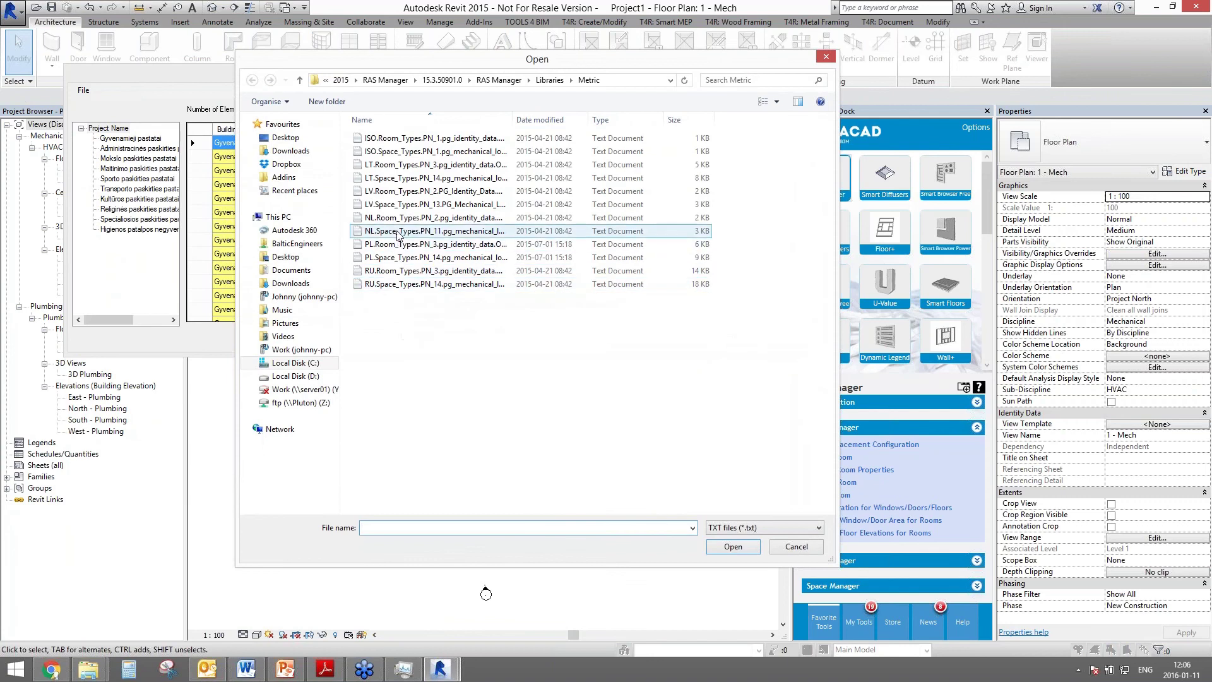
pyautogui.click(396, 218)
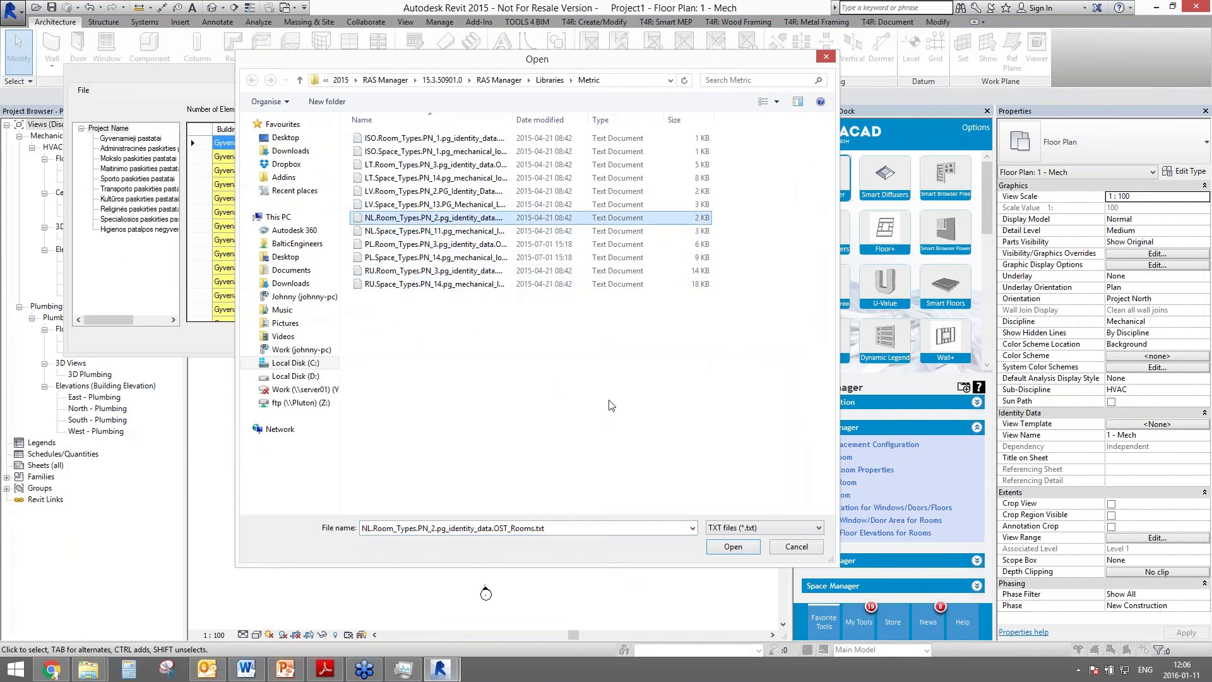
pyautogui.click(734, 545)
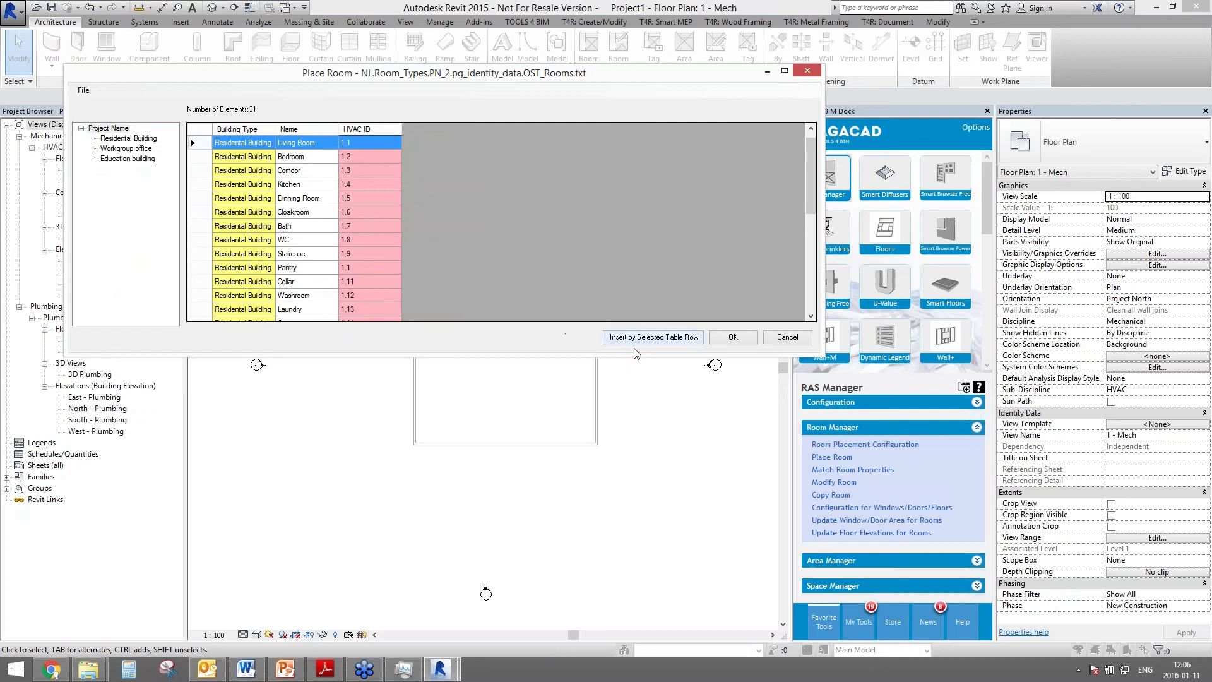
# - Insert a Living Room with HVAC ID 1.1 inside the walls and check its properties
pyautogui.click(656, 338)
pyautogui.click(505, 263)
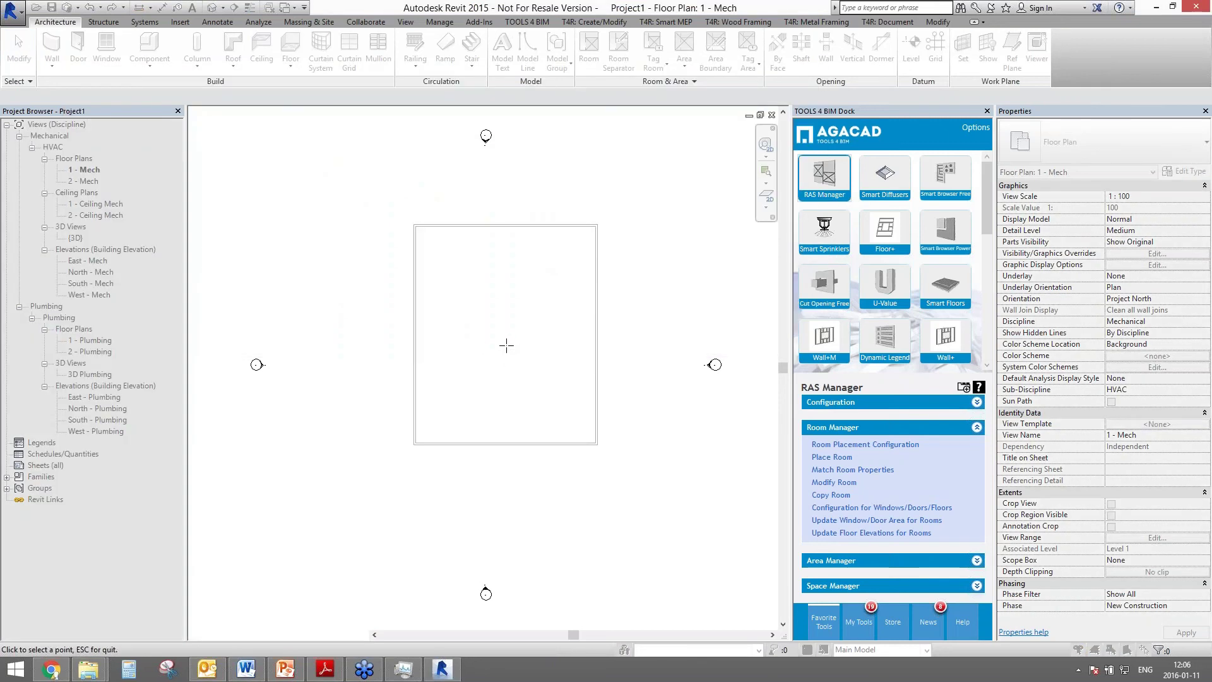
pyautogui.click(506, 345)
pyautogui.press('Escape')
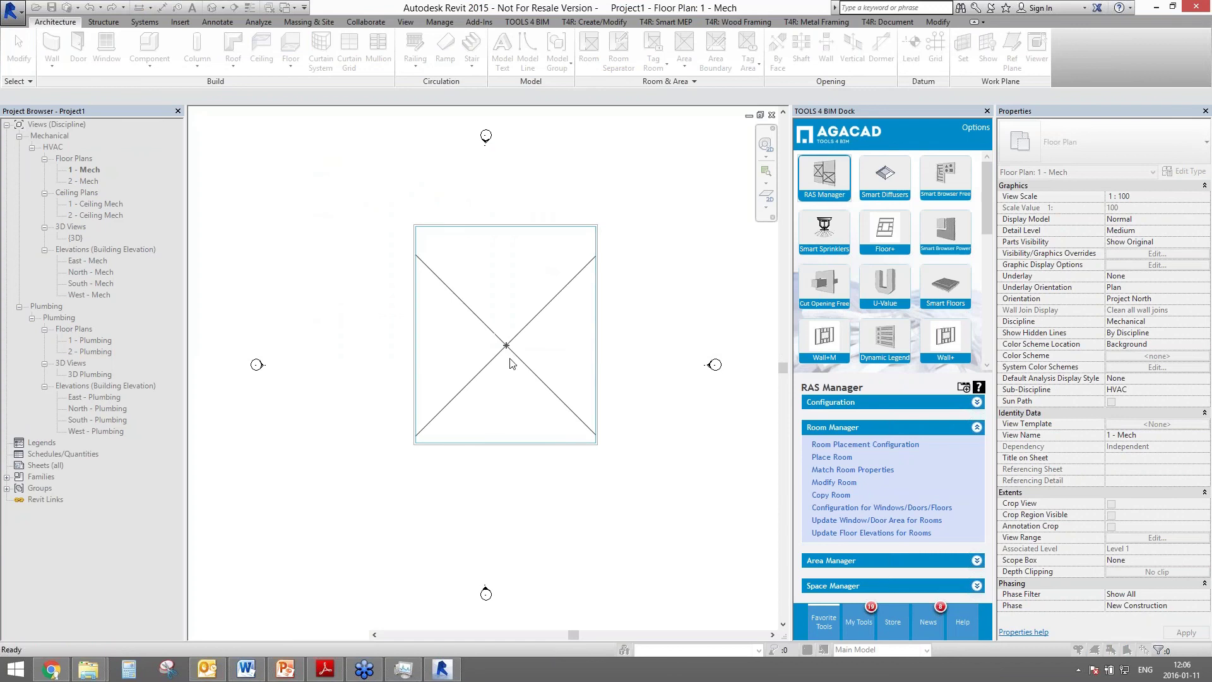
pyautogui.click(733, 337)
pyautogui.click(541, 332)
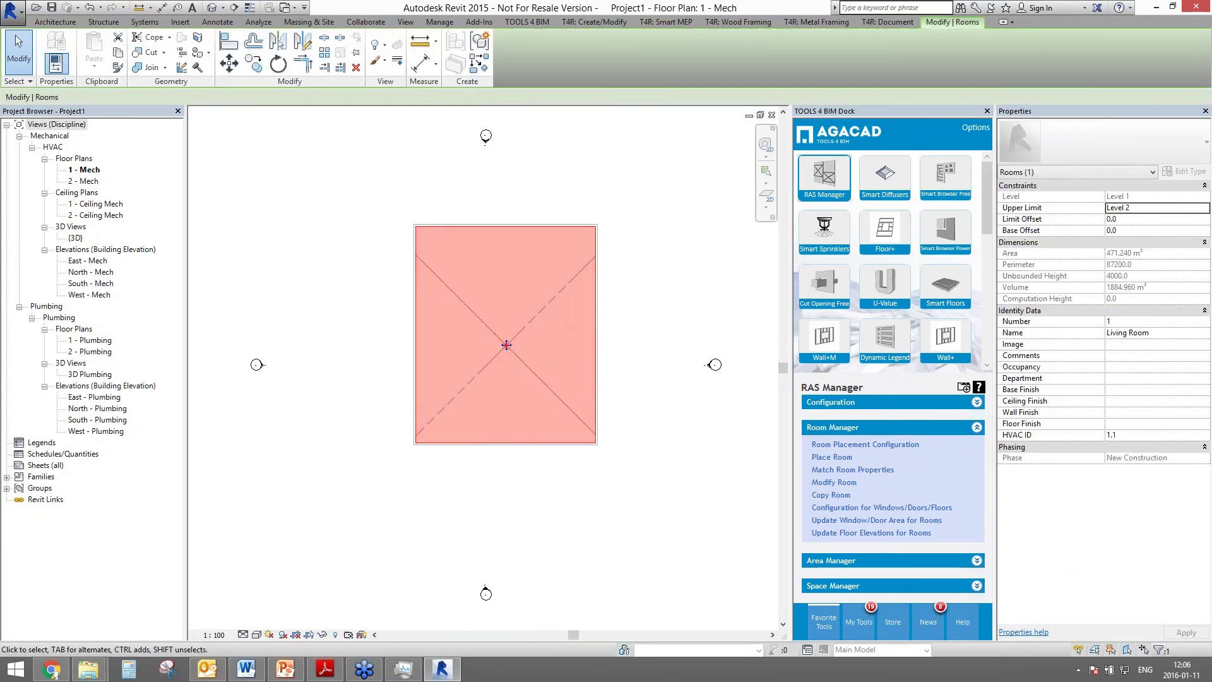
pyautogui.click(663, 419)
# - Place spaces by all rooms, review the shared-parameter report, and select the new space
pyautogui.click(829, 582)
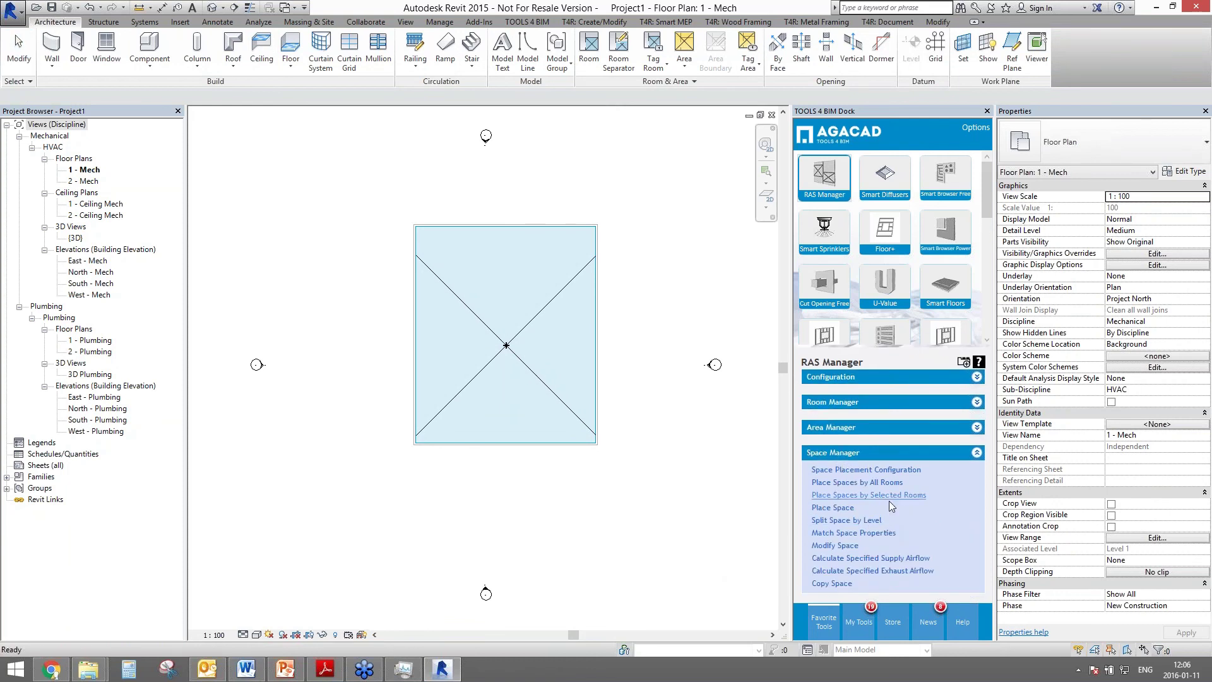
pyautogui.click(814, 486)
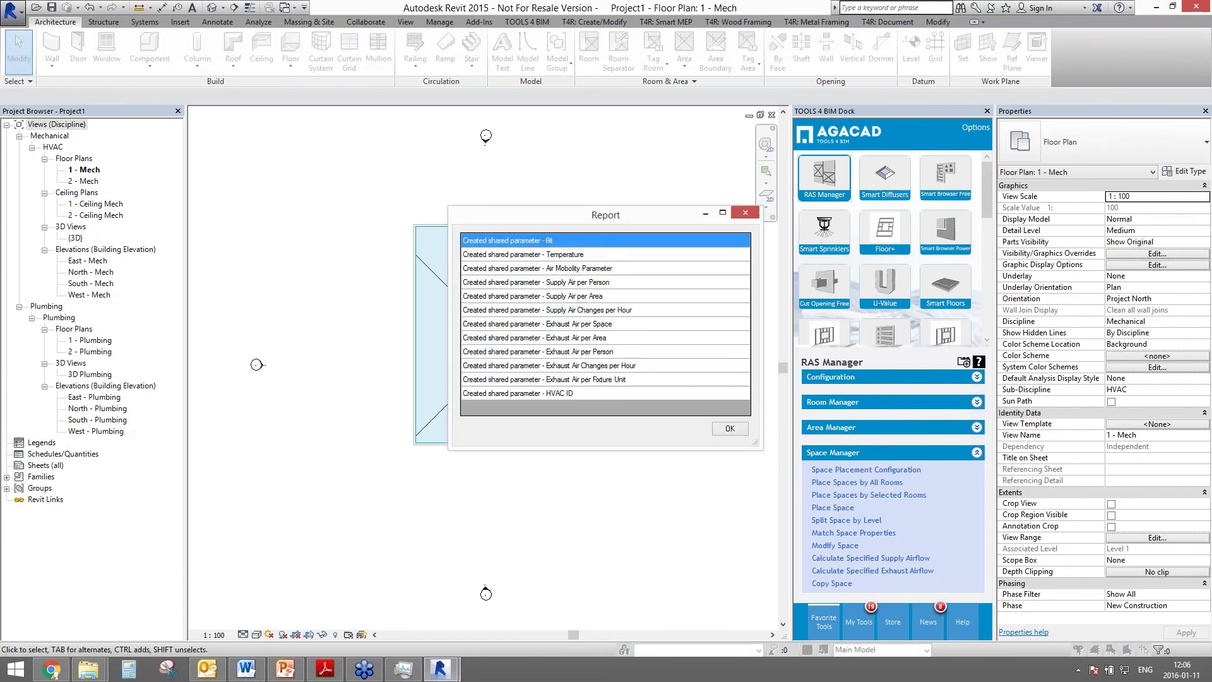
pyautogui.click(559, 393)
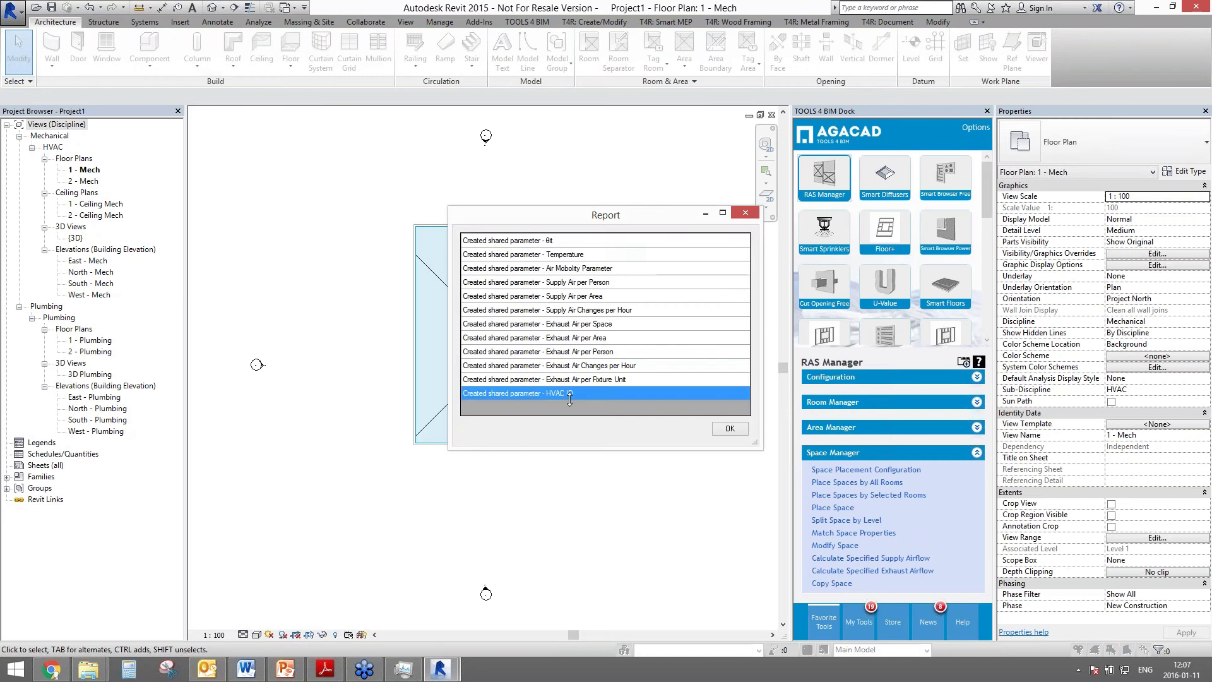
pyautogui.click(731, 429)
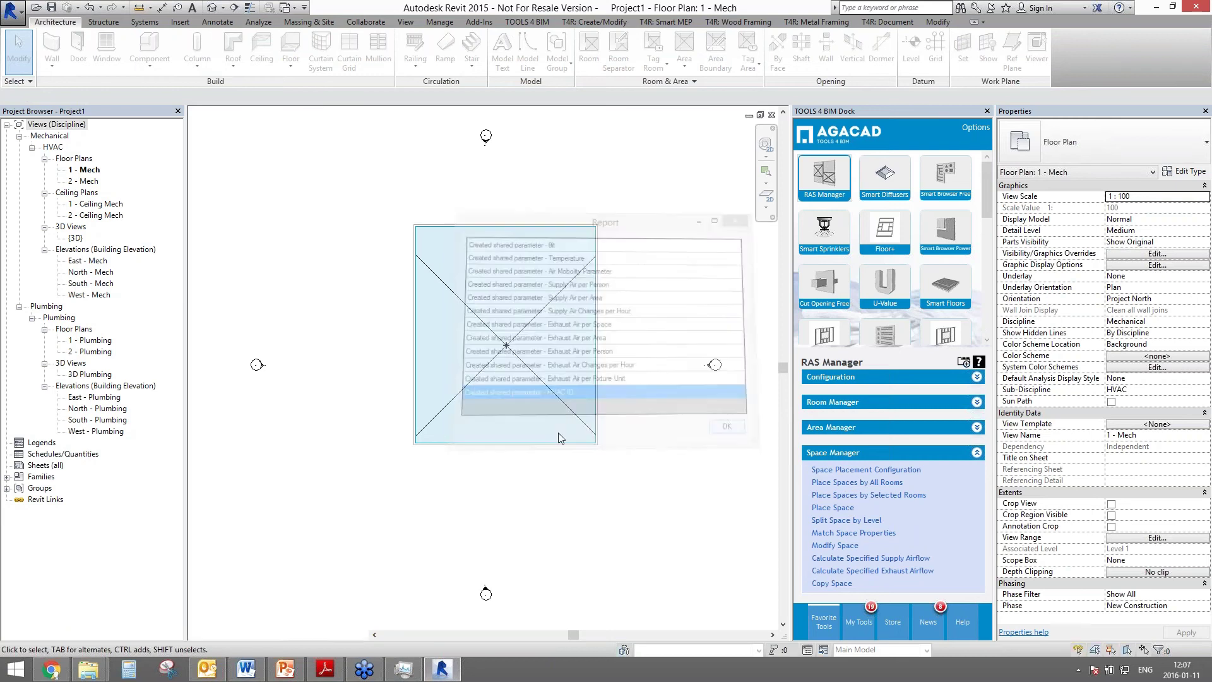
pyautogui.click(670, 363)
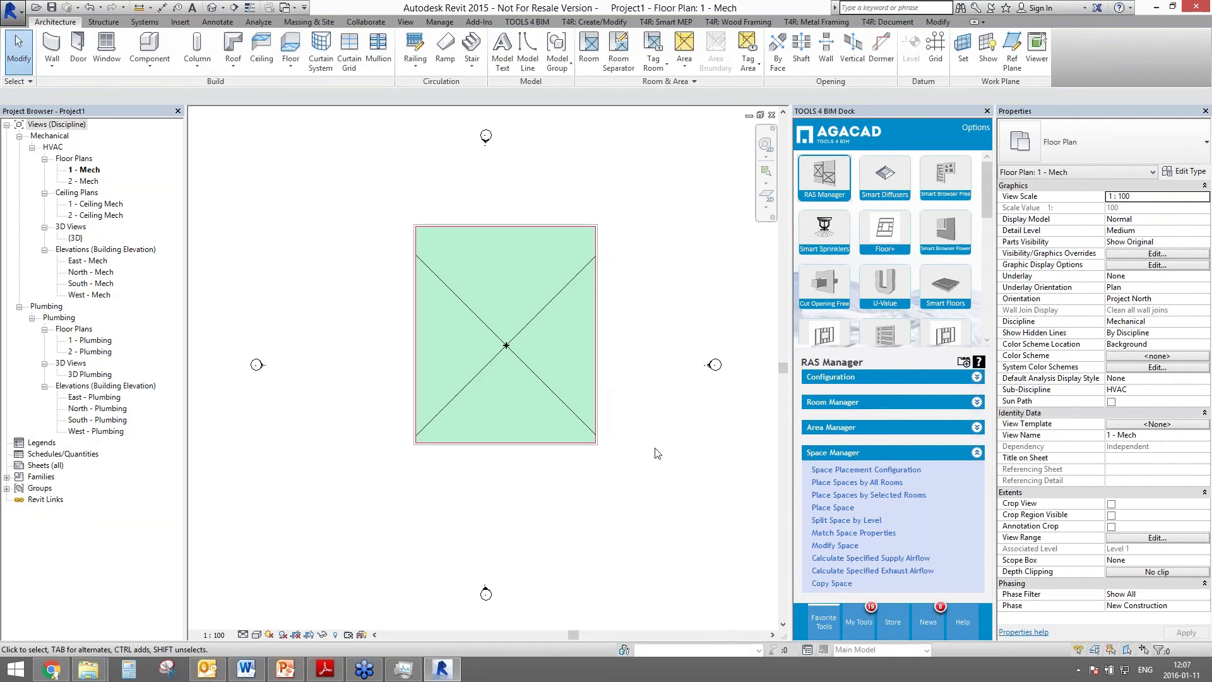
pyautogui.click(541, 317)
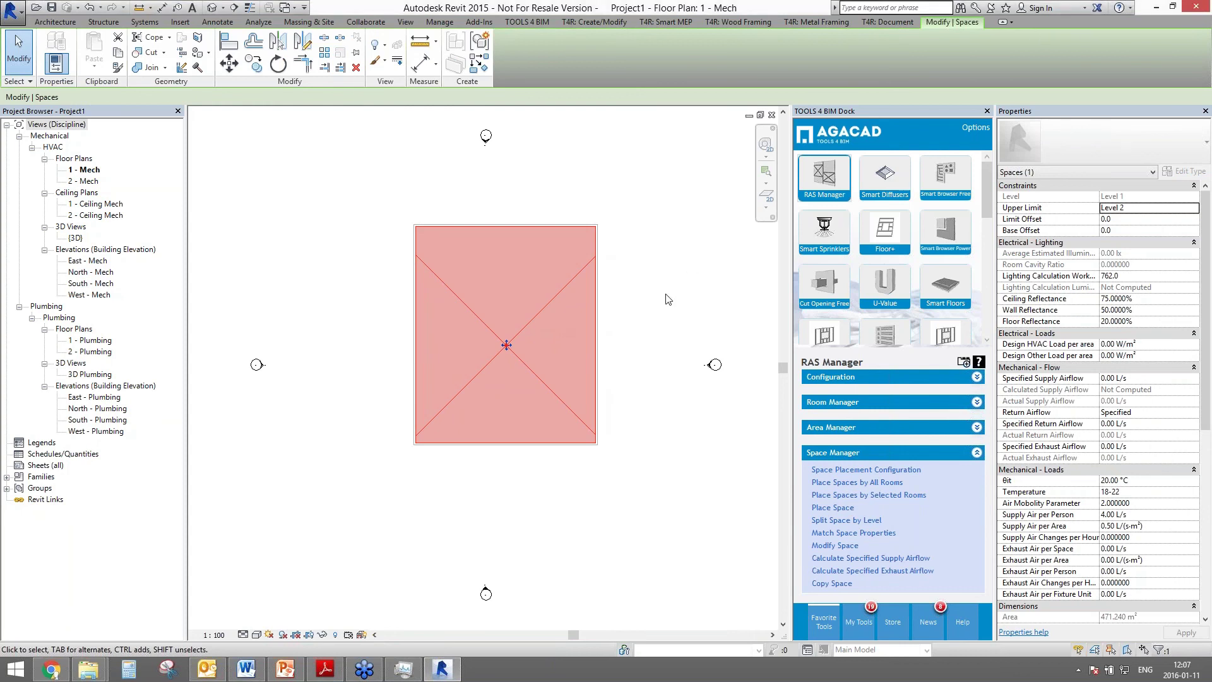
# - Scroll Properties to Identity Data to verify the Living Room name and HVAC ID 1.1
pyautogui.scroll(-4, 1202, 440)
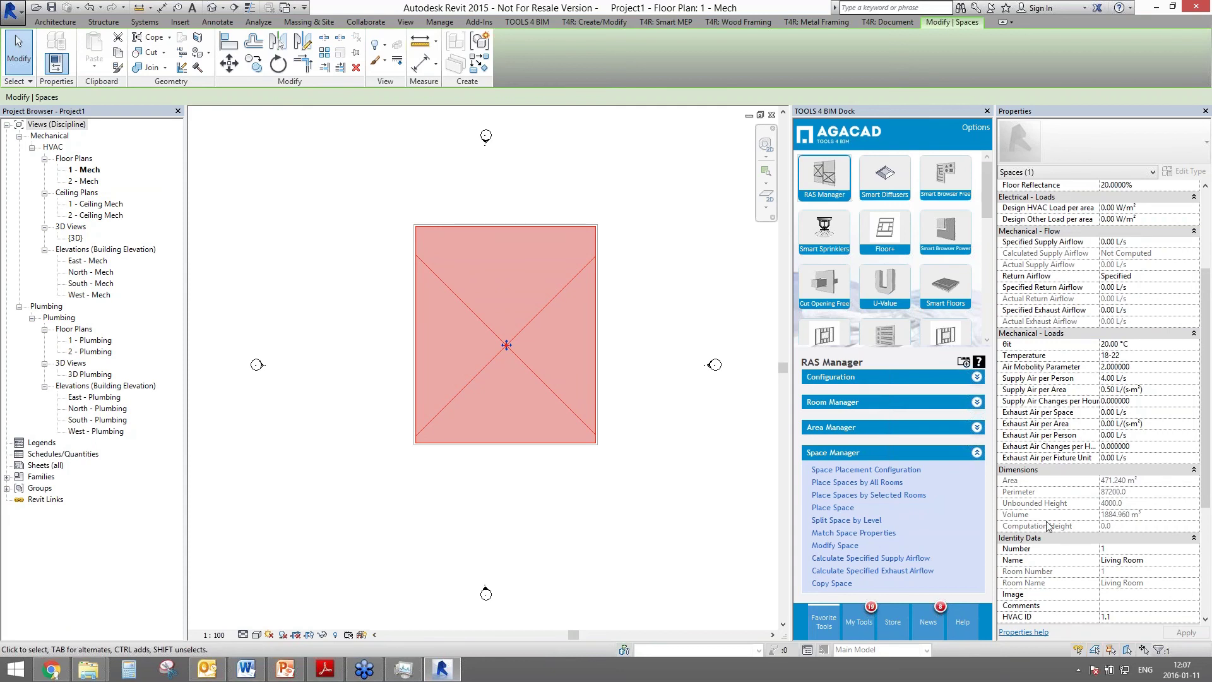
# - Open RAS Manager space cnfugurations.txt and highlight the Living Room line's building type and load values
pyautogui.moveTo(88, 667)
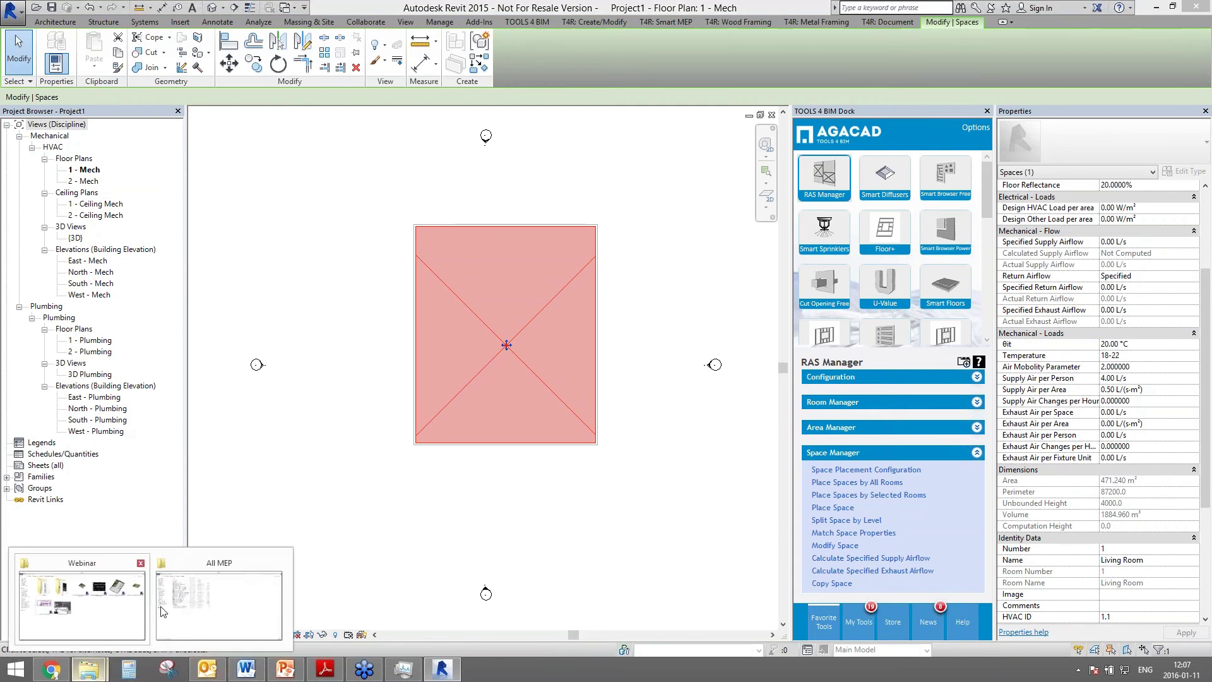
pyautogui.click(185, 606)
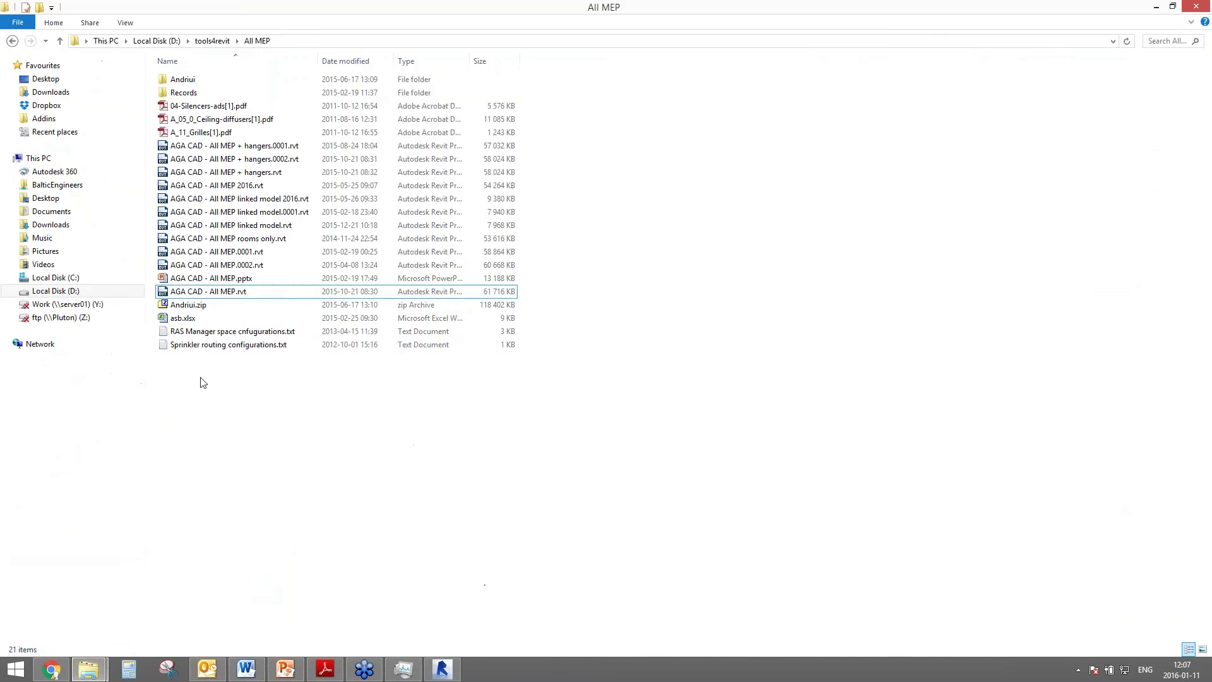
pyautogui.doubleClick(196, 331)
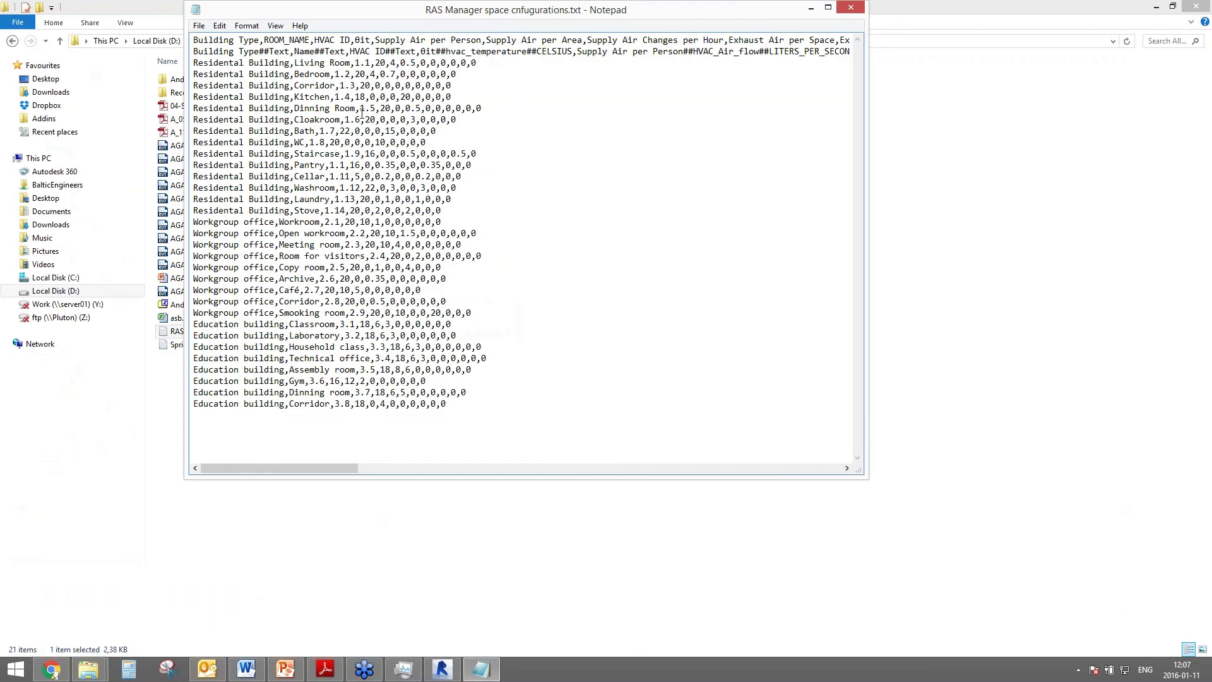
pyautogui.moveTo(195, 63); pyautogui.dragTo(326, 63)
pyautogui.click(197, 64)
pyautogui.moveTo(198, 64); pyautogui.dragTo(391, 52)
pyautogui.moveTo(375, 63); pyautogui.dragTo(494, 63)
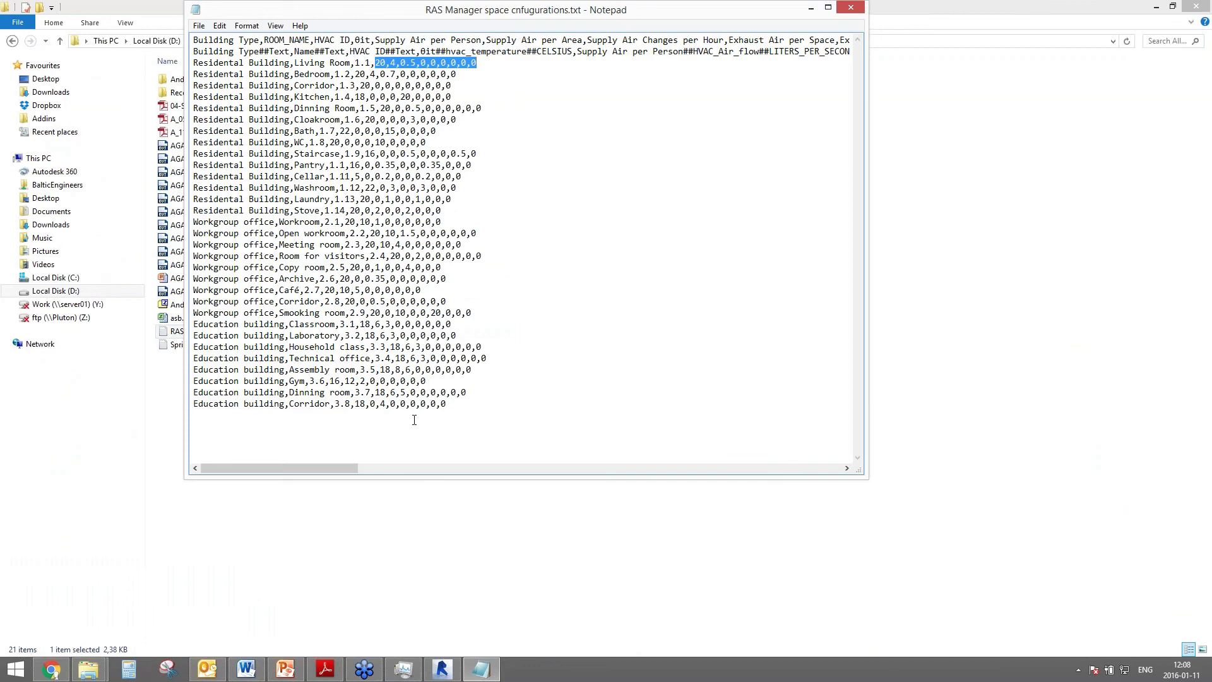
# - Type a test line at the end of the file, then minimize Notepad
pyautogui.click(450, 402)
pyautogui.write('asfhadsf')
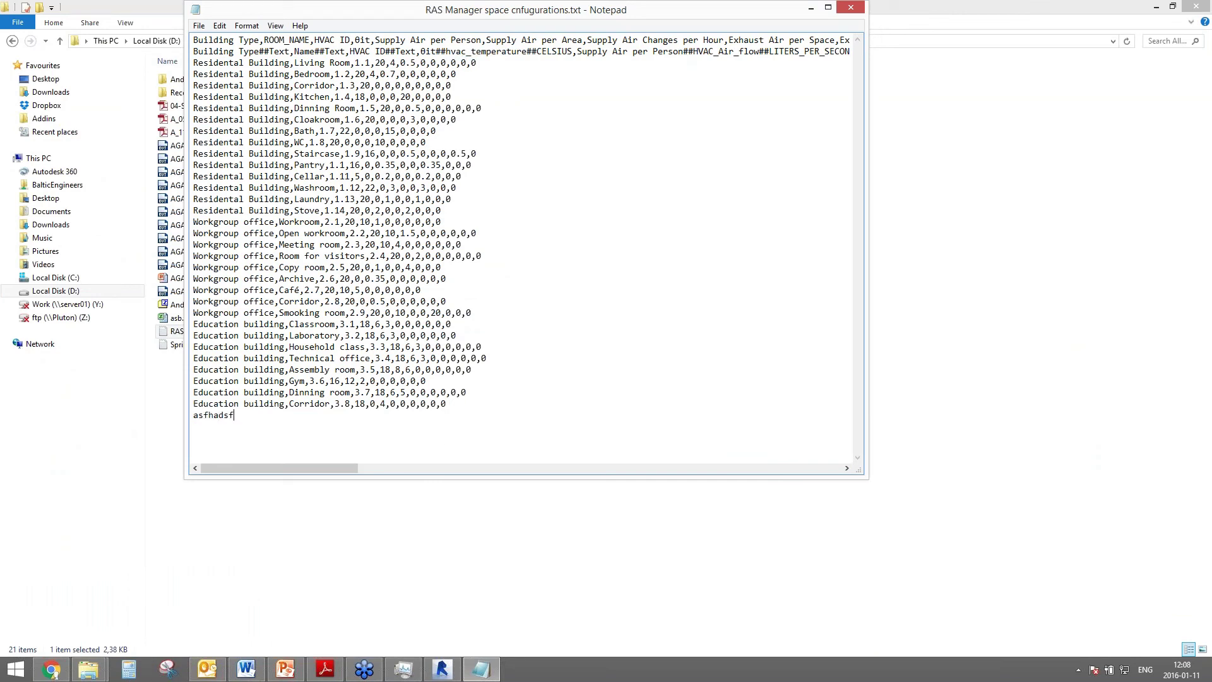
pyautogui.write('hkjasdfkjasf, hiasdfhgaskudfgasdkf,8485465132')
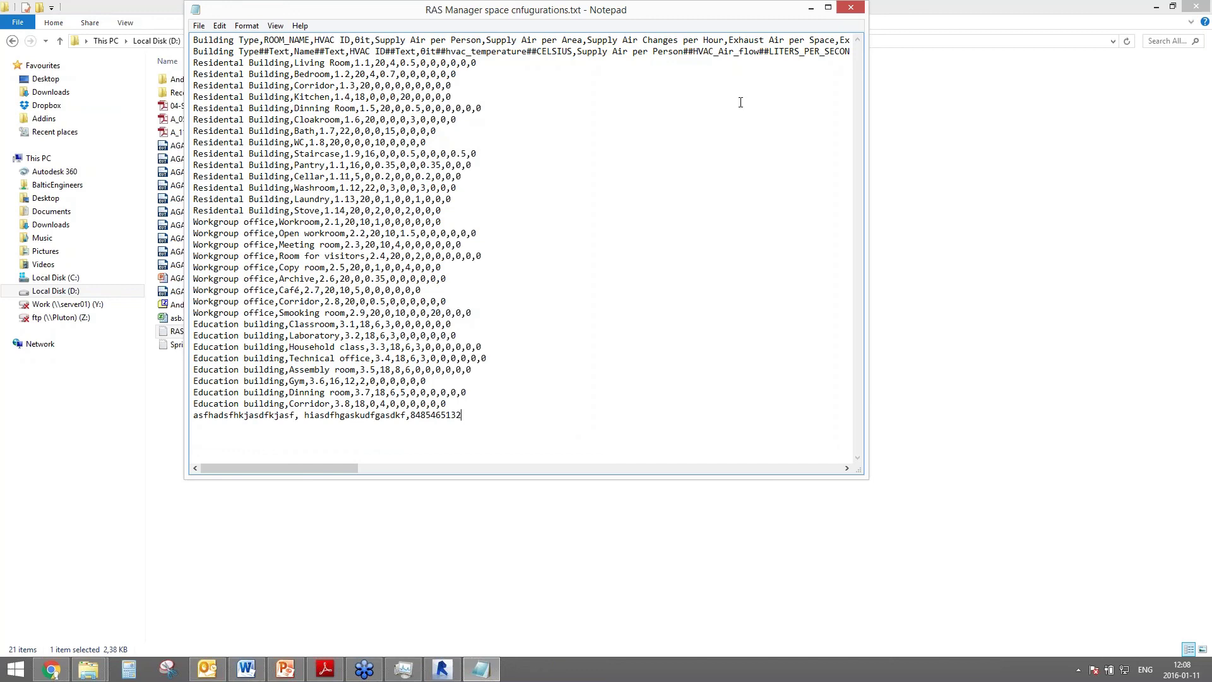
pyautogui.click(811, 8)
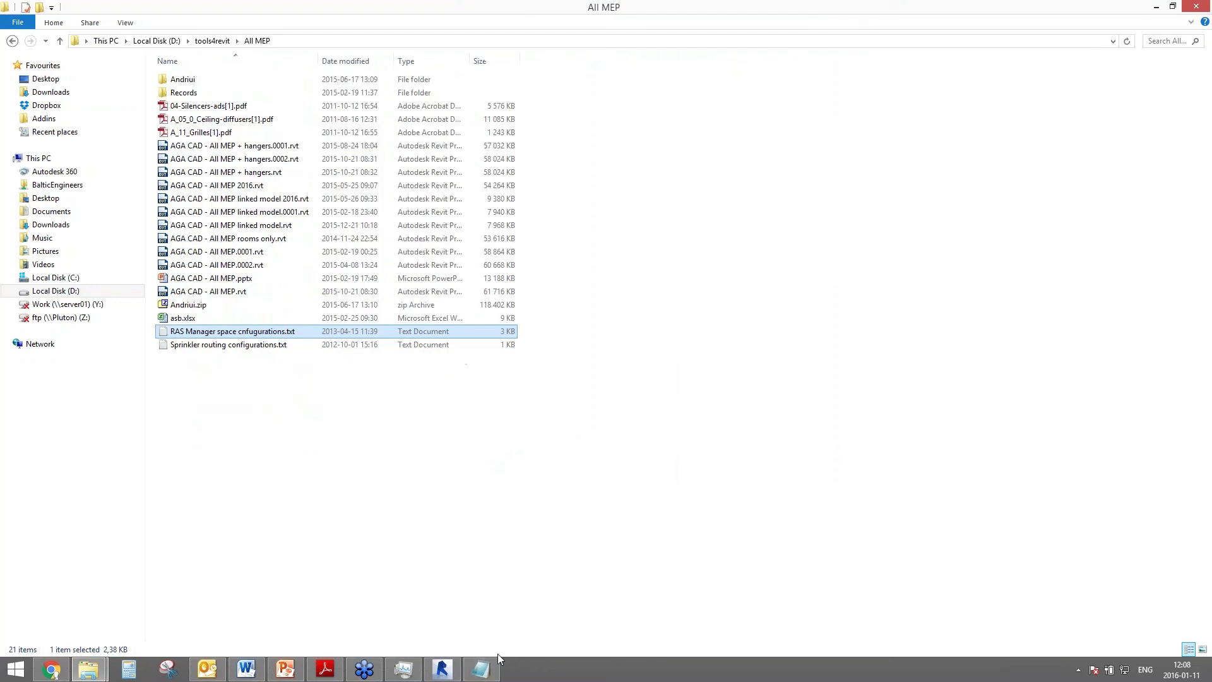
# - Back in Revit, draw walls enclosing a small room left of the existing space
pyautogui.click(441, 669)
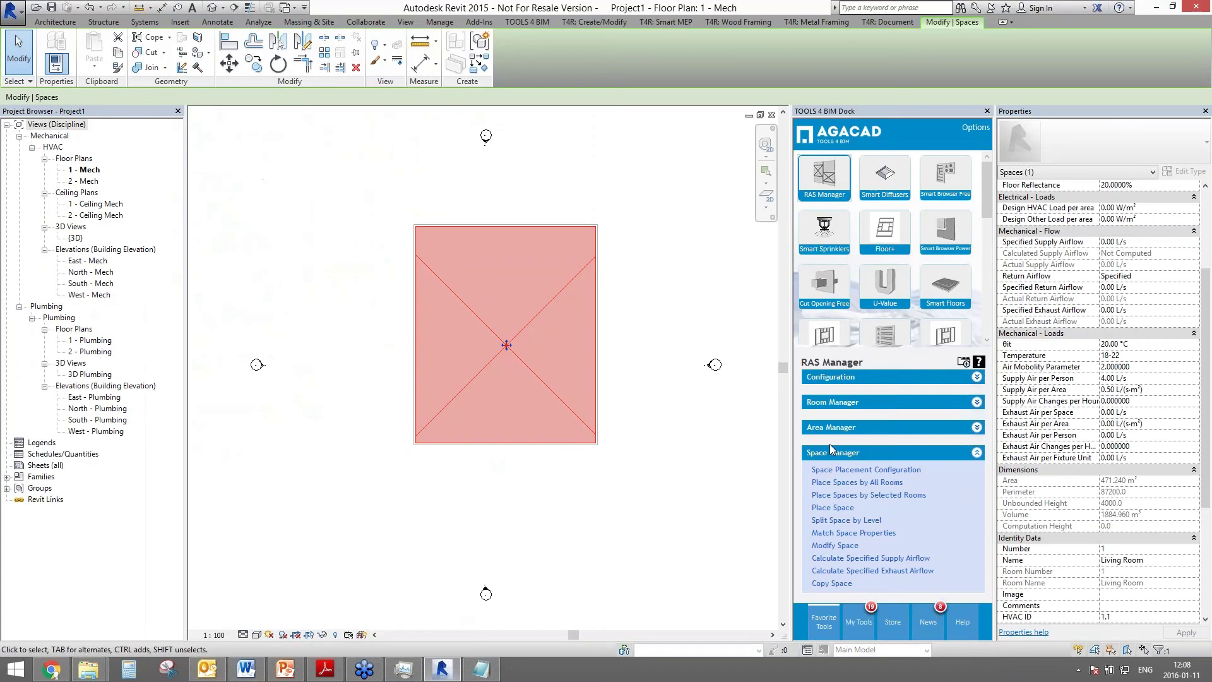
pyautogui.click(617, 502)
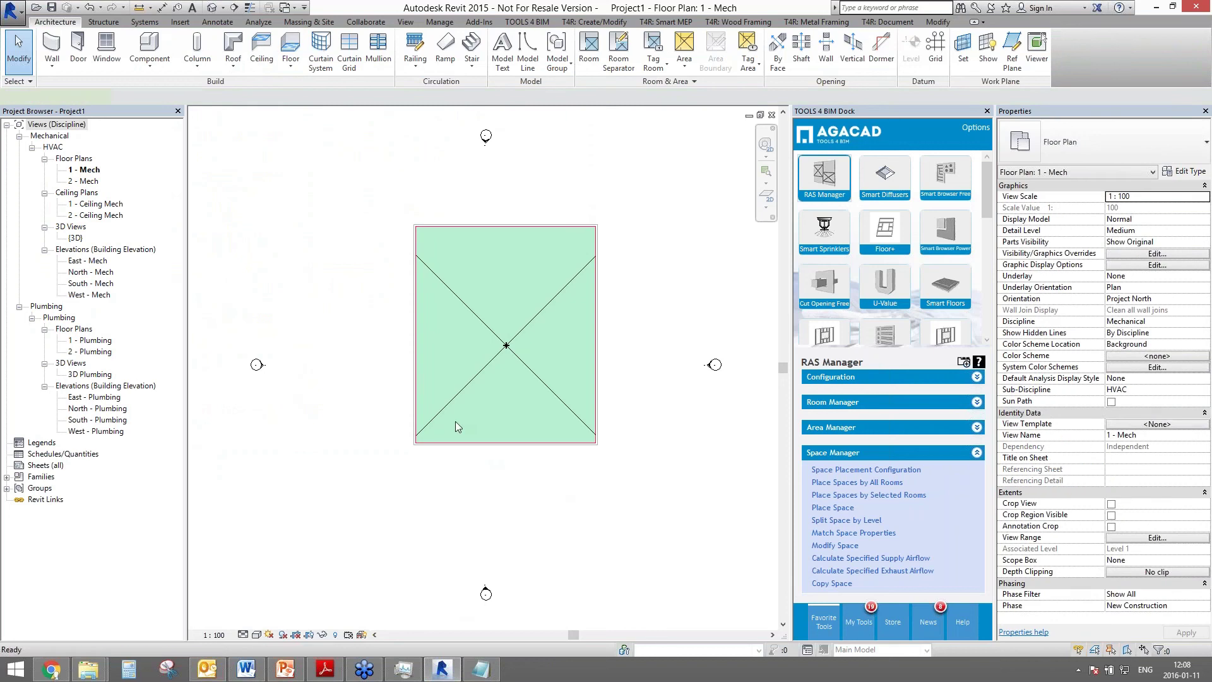
pyautogui.press('w')
pyautogui.press('a')
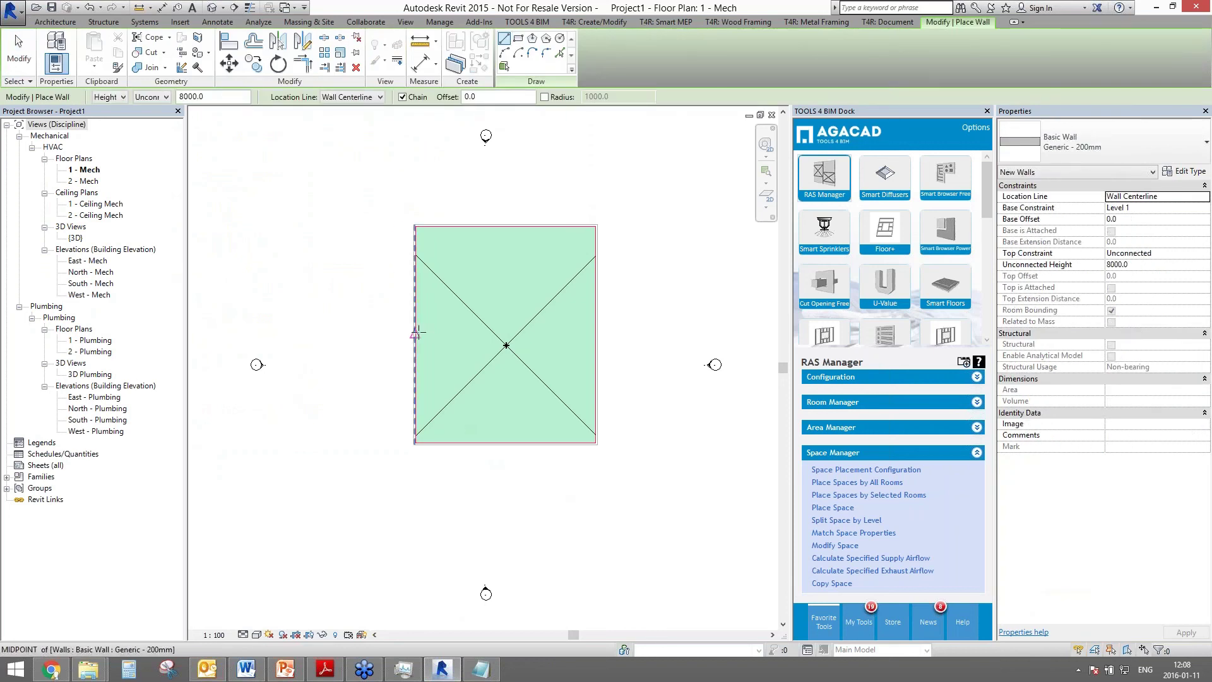
pyautogui.click(341, 335)
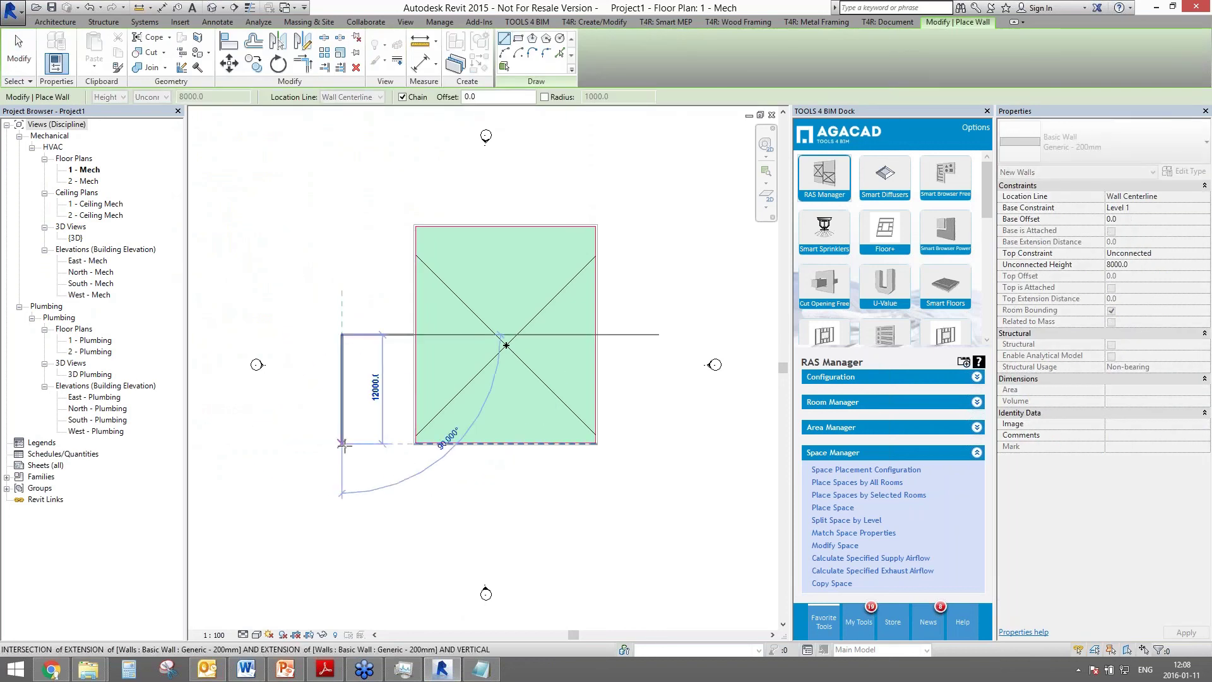
pyautogui.click(342, 443)
pyautogui.click(413, 443)
pyautogui.press('Escape')
pyautogui.press('Escape')
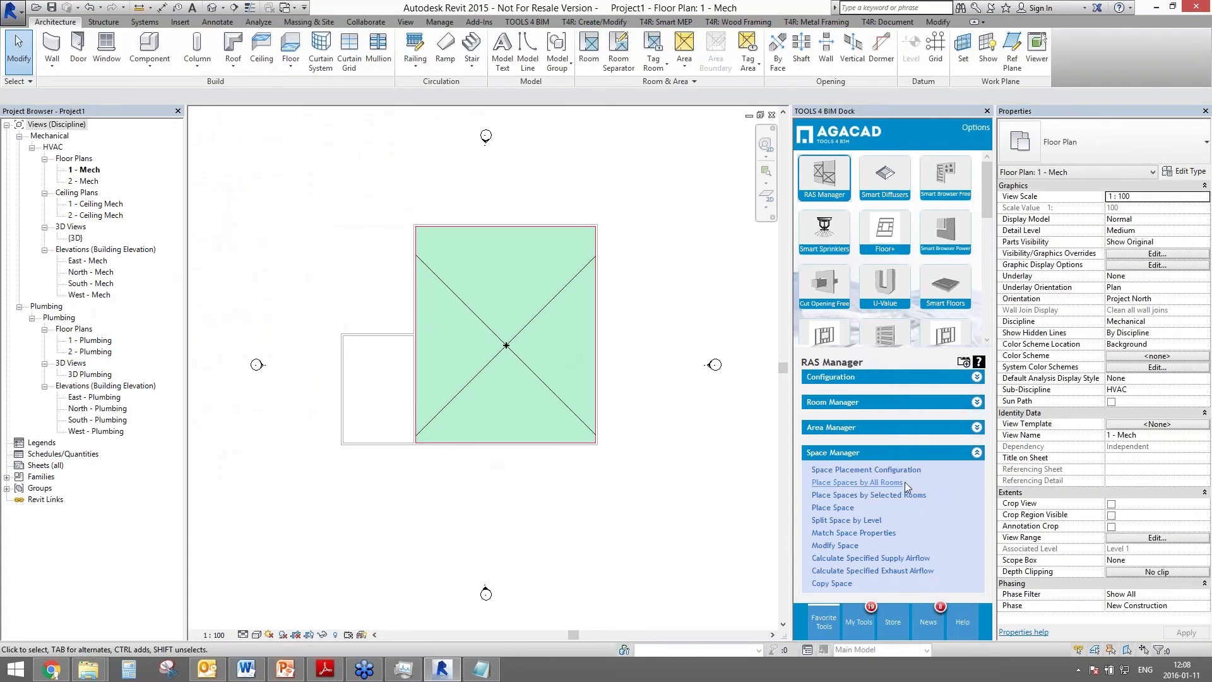
# - Load the NL.Space_Types file into the Place Space table
pyautogui.click(838, 508)
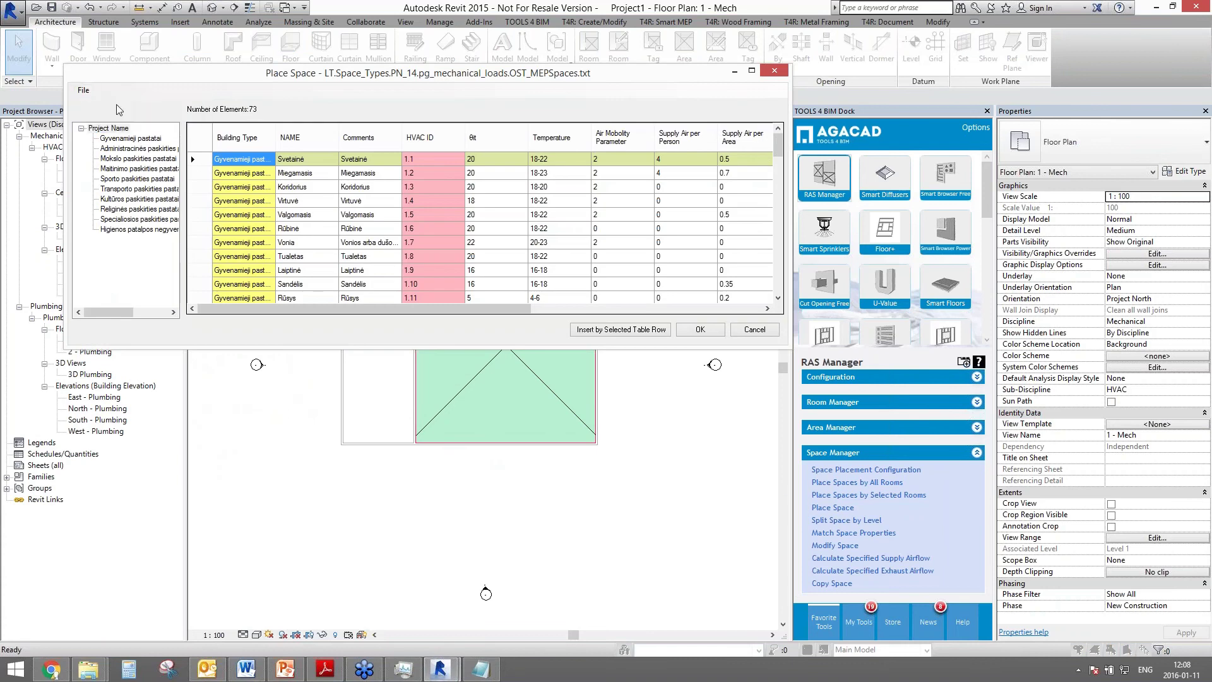
pyautogui.click(82, 90)
pyautogui.click(104, 104)
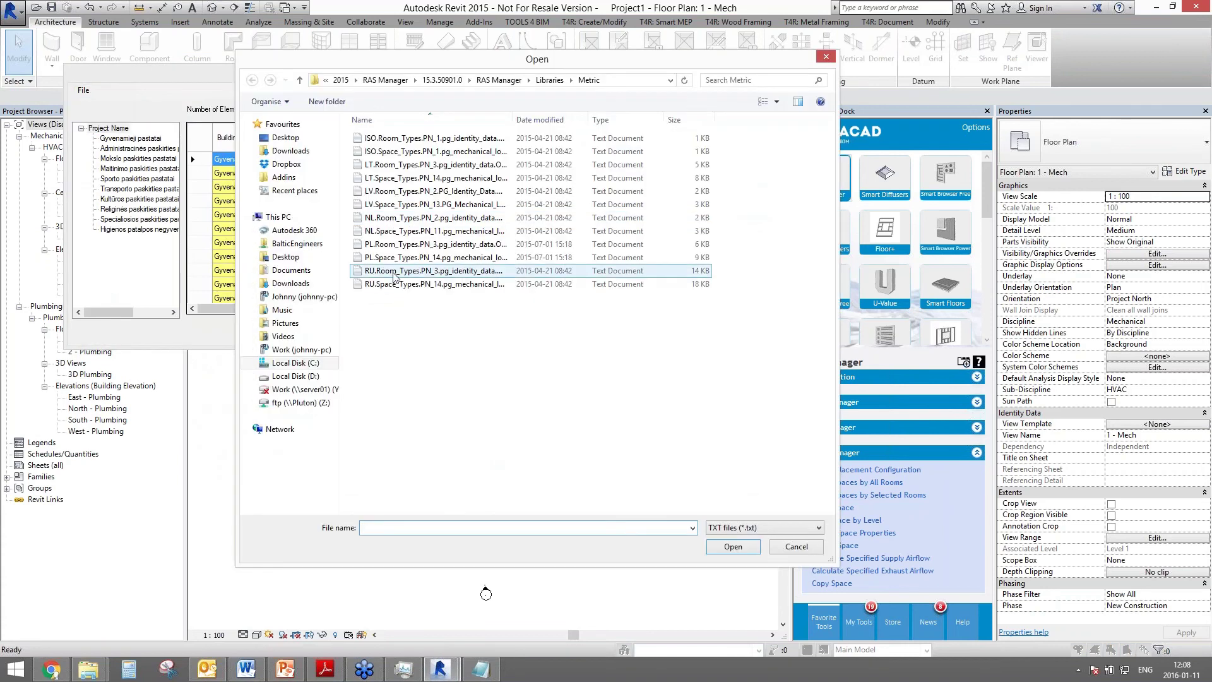
pyautogui.click(389, 234)
pyautogui.click(733, 546)
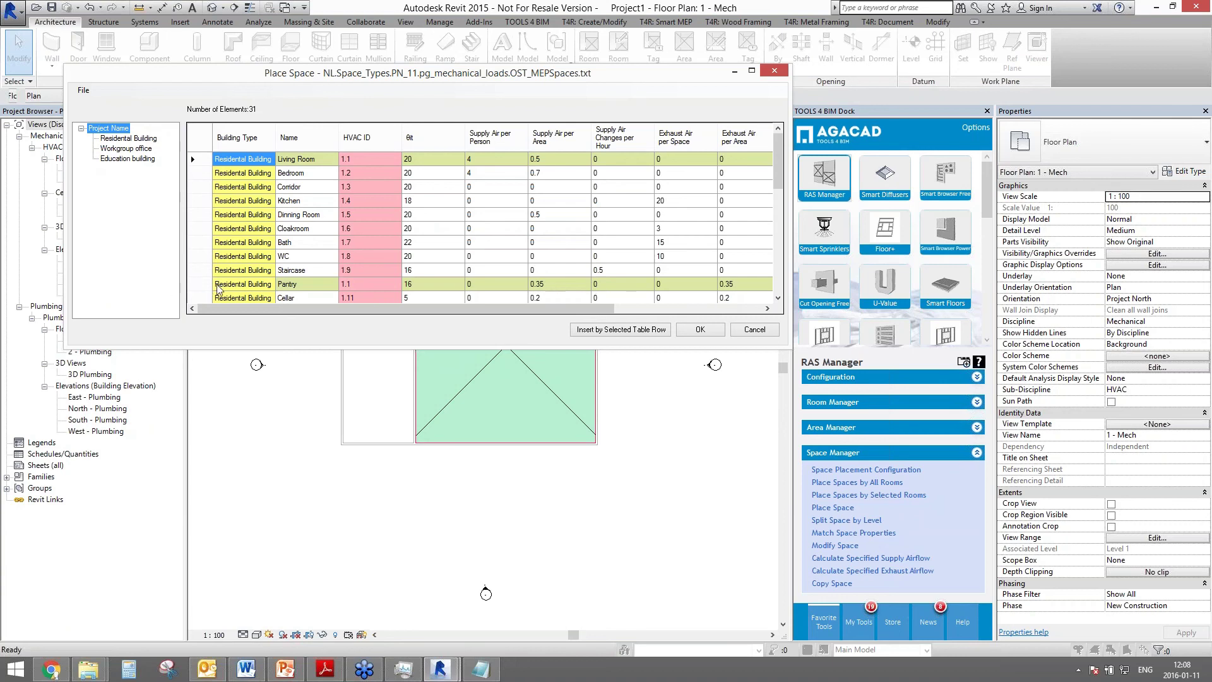
# - Insert a Pantry space into the small room and close the table
pyautogui.click(208, 289)
pyautogui.click(621, 329)
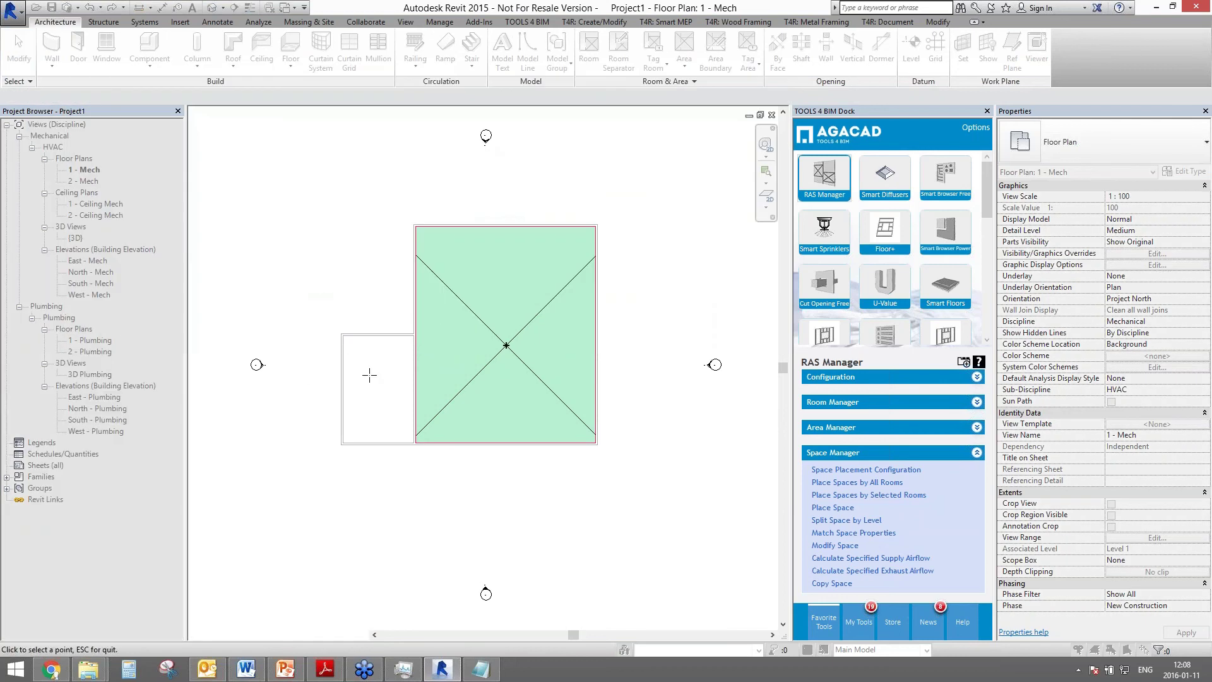
pyautogui.click(369, 375)
pyautogui.press('Escape')
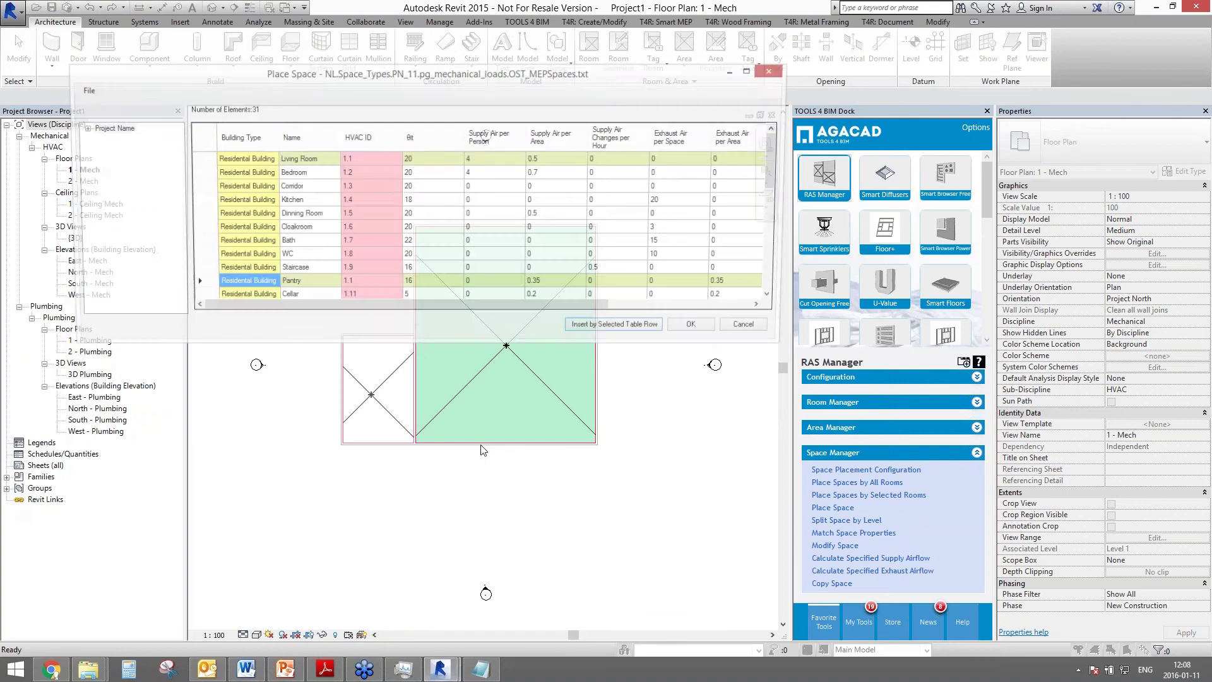
pyautogui.click(782, 327)
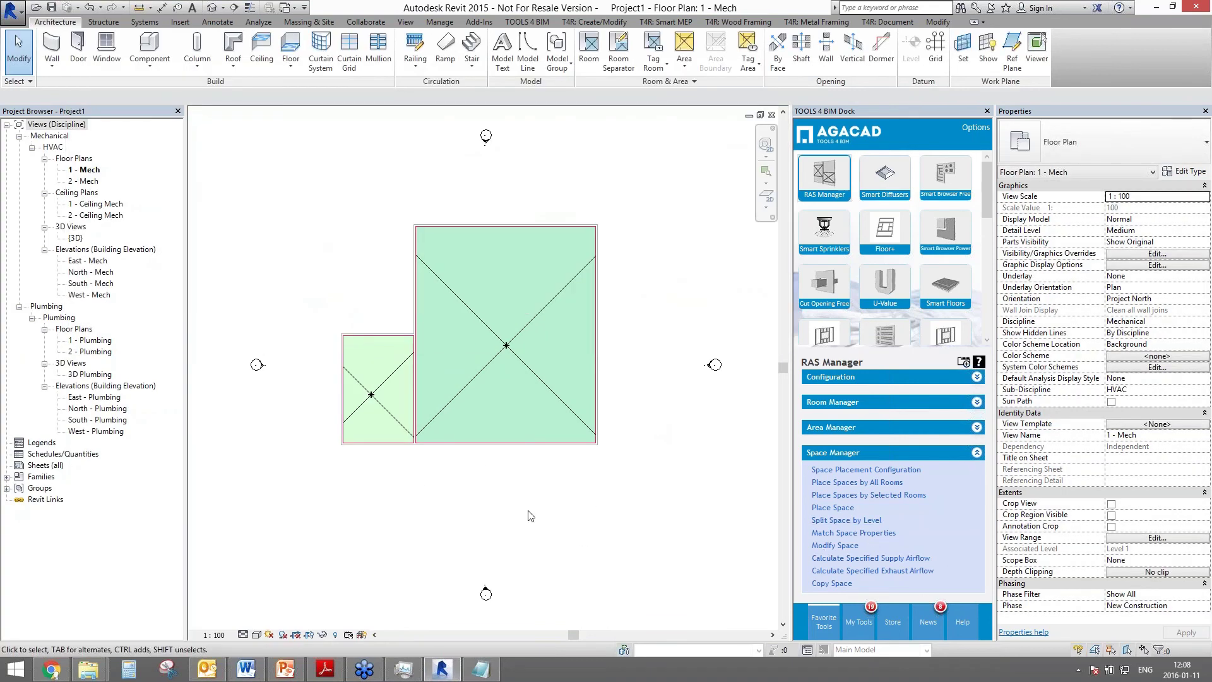
# - Start the Calculate Specified Supply Airflow tool for the spaces
pyautogui.click(379, 403)
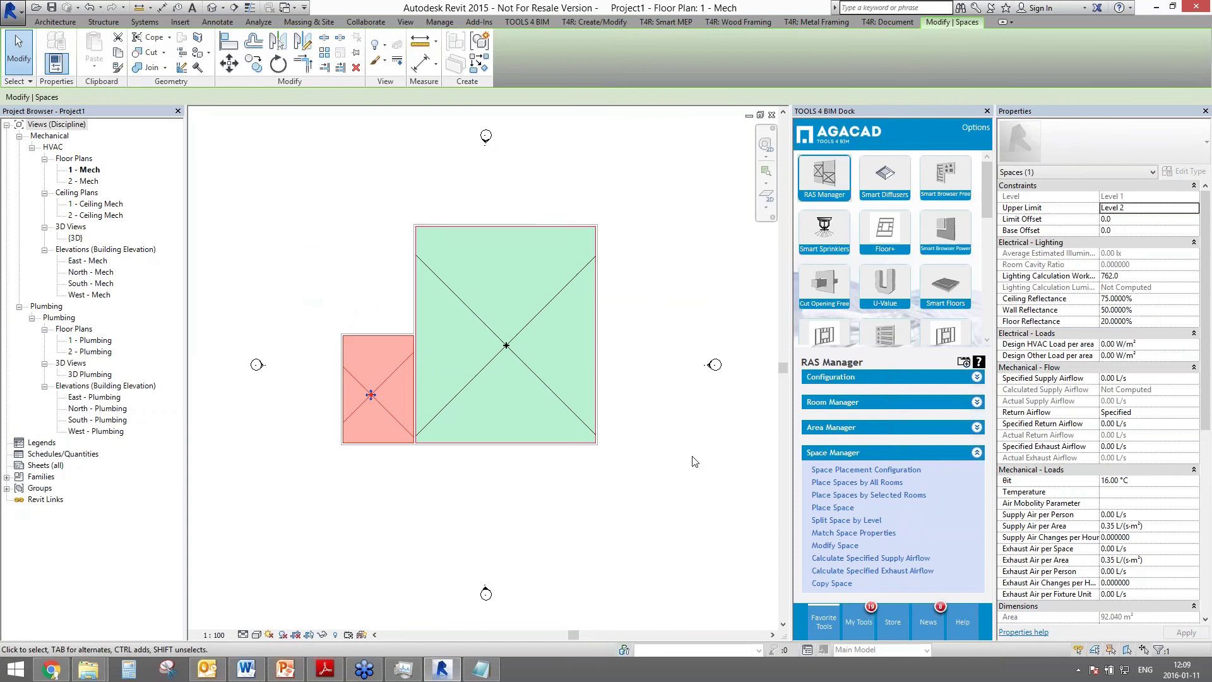
pyautogui.click(643, 477)
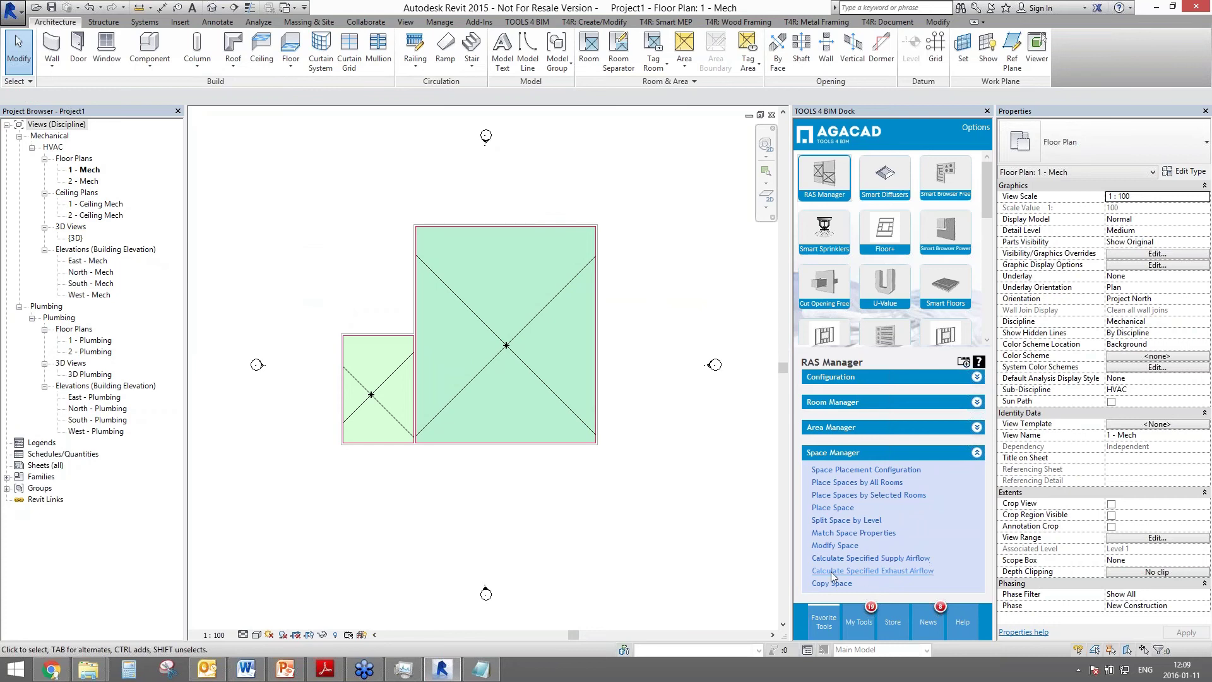
pyautogui.click(911, 573)
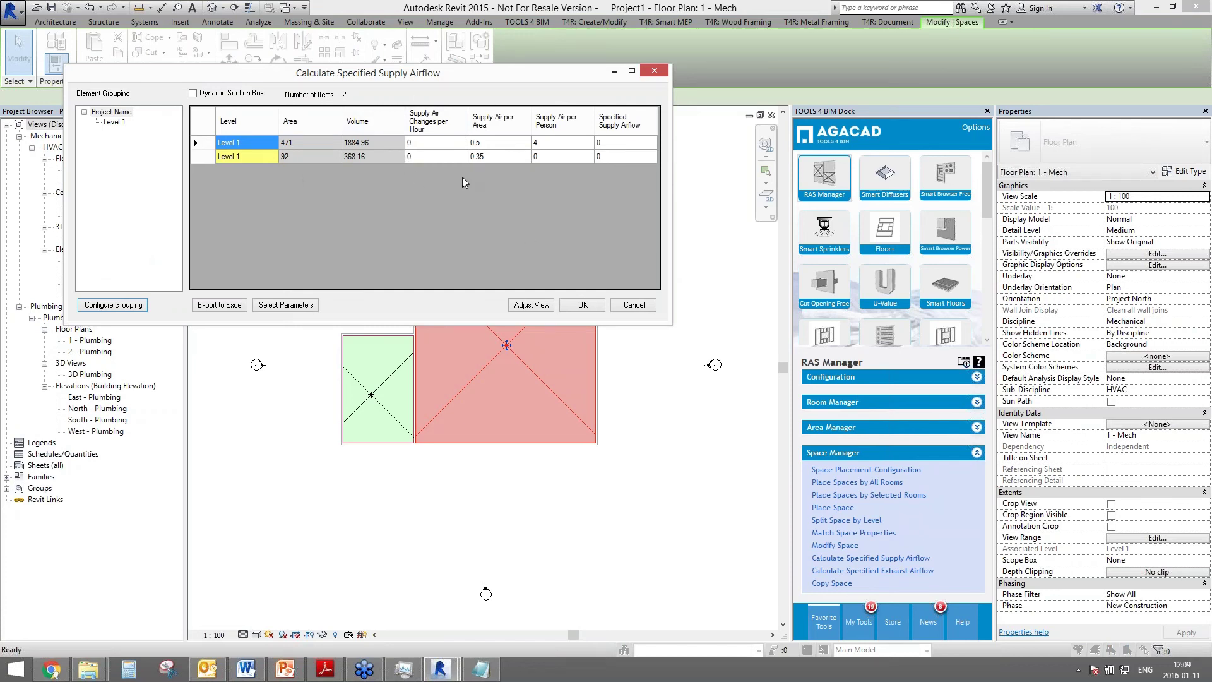
# - Calculate the Living Room space's supply airflow by person, giving 66
pyautogui.click(505, 146)
pyautogui.rightClick(505, 146)
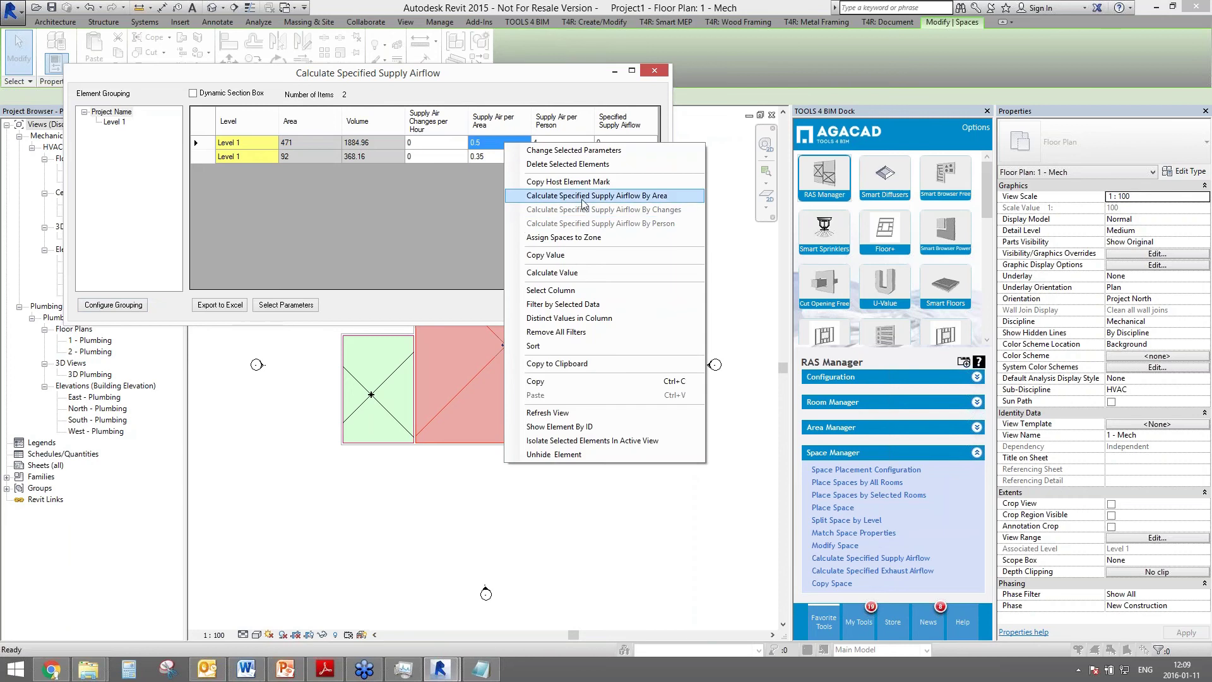
pyautogui.click(582, 200)
pyautogui.click(636, 141)
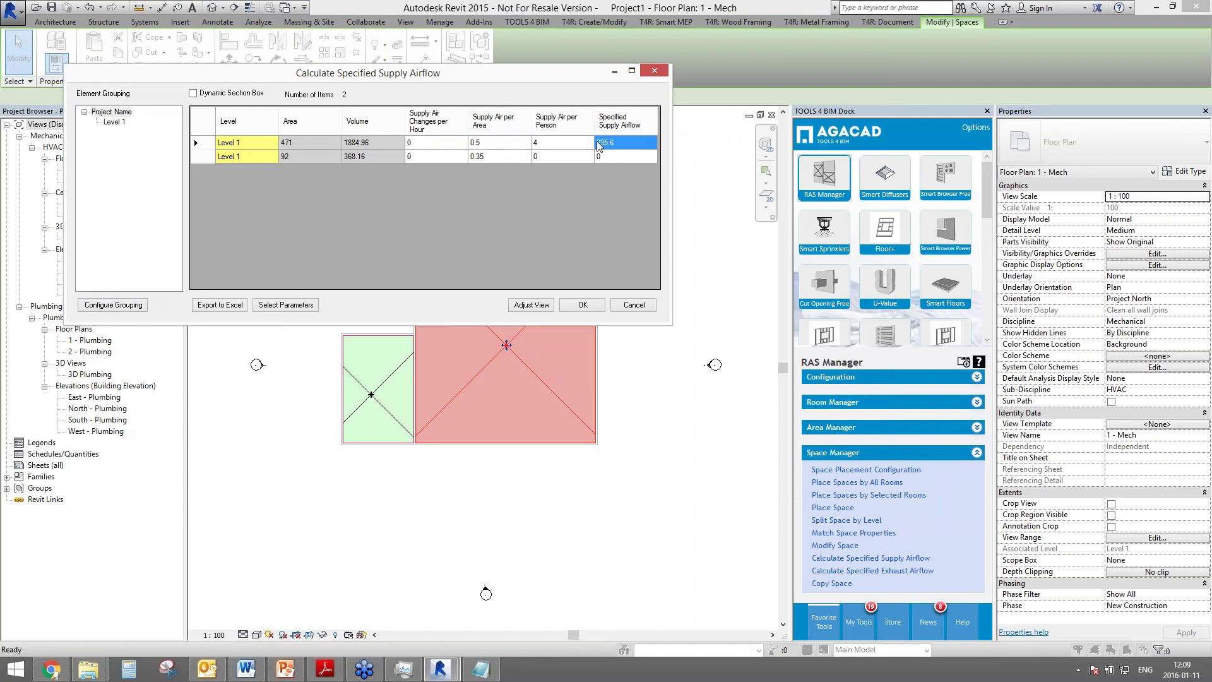
pyautogui.rightClick(546, 143)
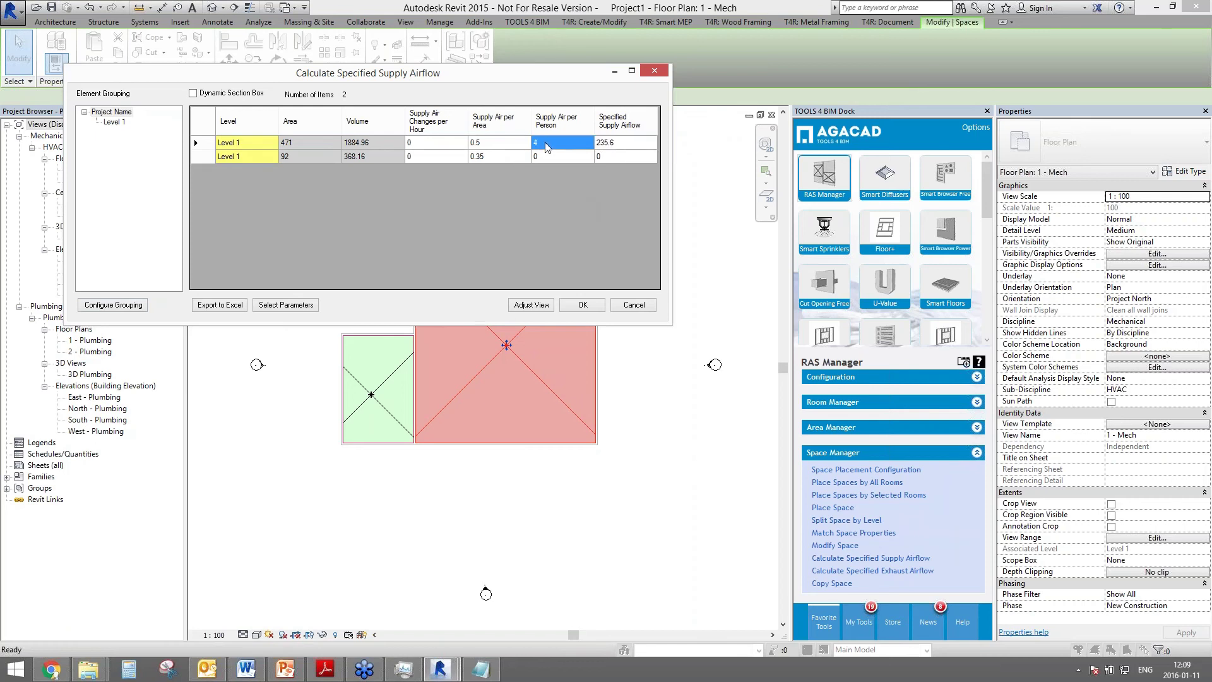
pyautogui.click(641, 223)
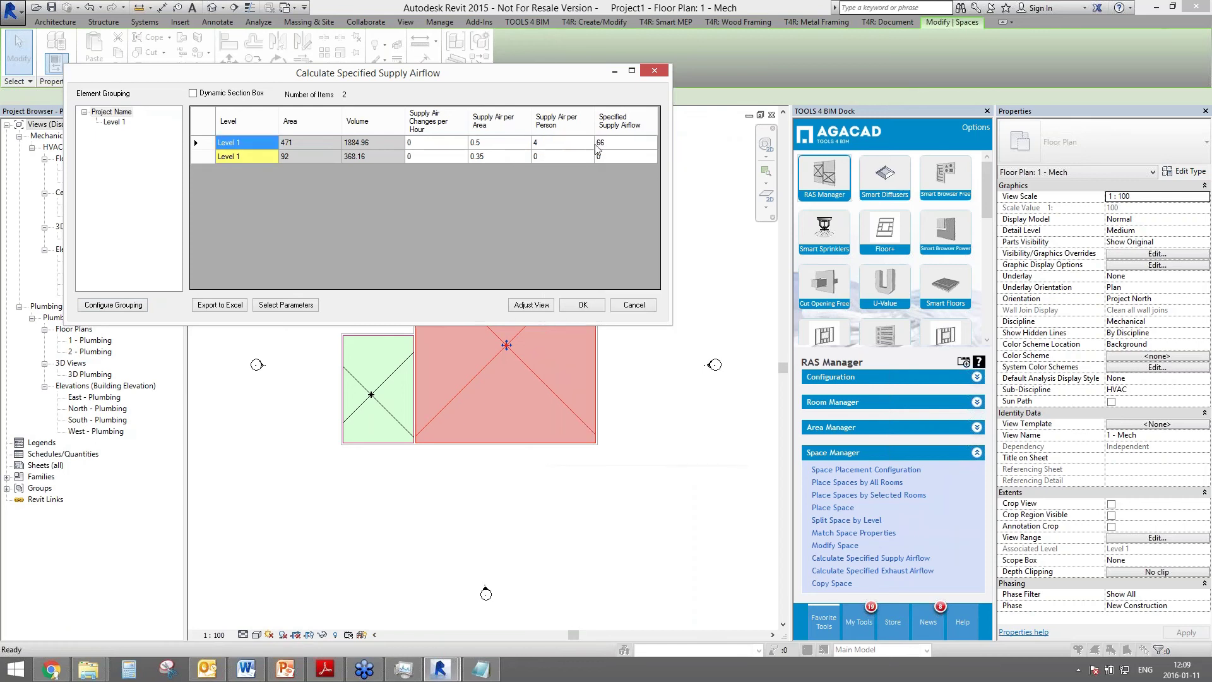
pyautogui.click(492, 158)
# - Calculate the Pantry space's airflow by area (32.2) and apply the results
pyautogui.rightClick(492, 162)
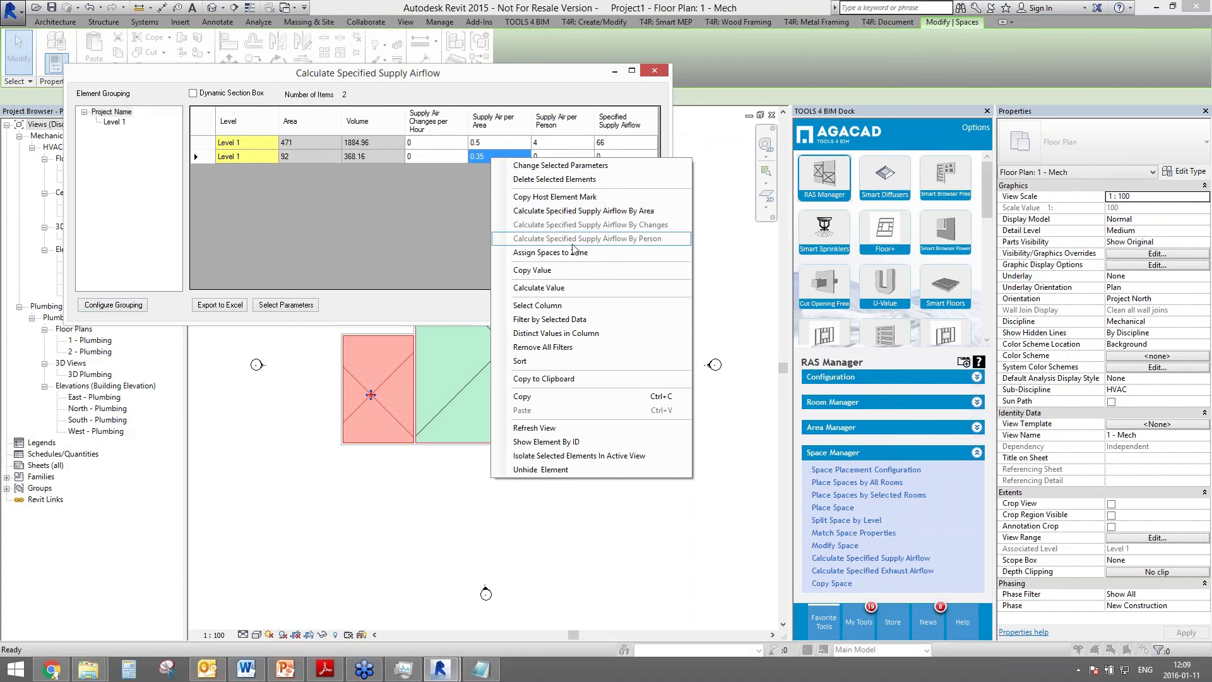
pyautogui.click(572, 219)
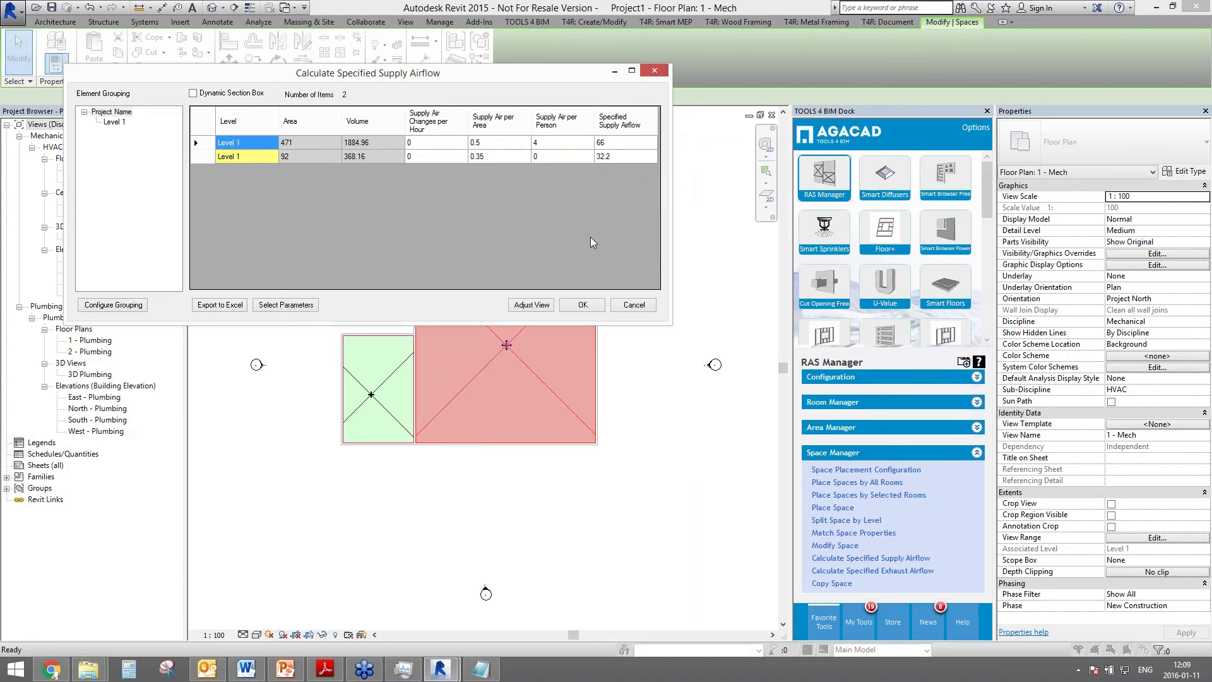
pyautogui.click(583, 305)
pyautogui.click(589, 477)
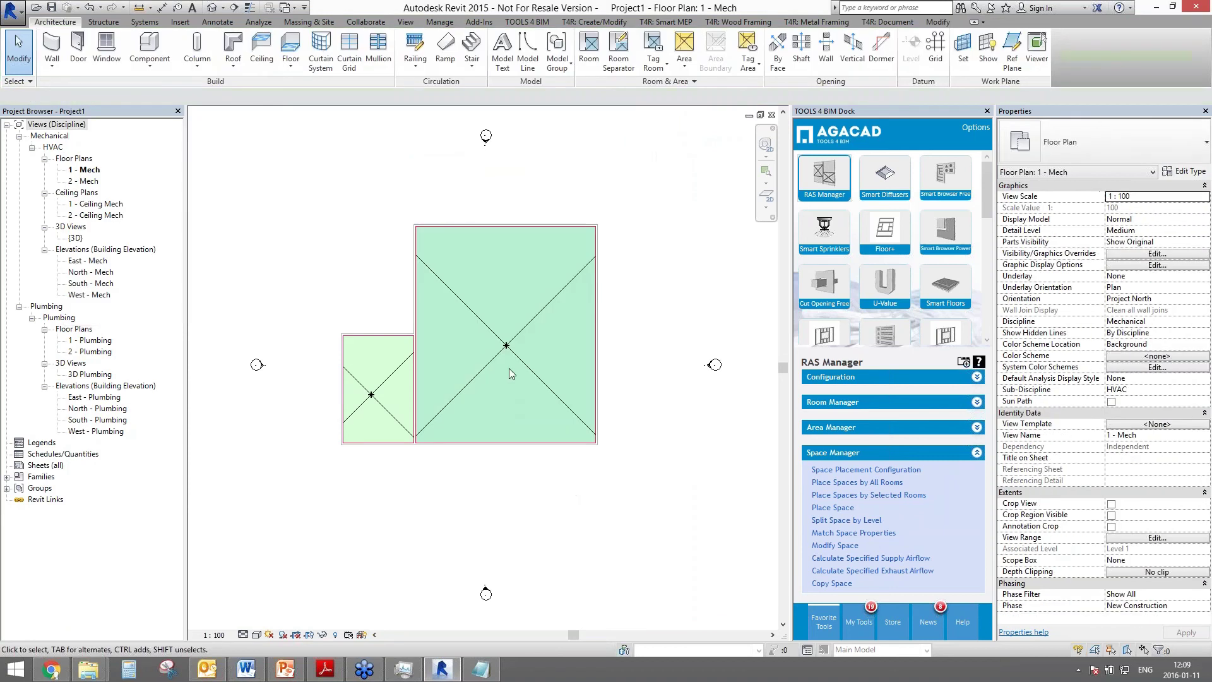
# - Give space B-K1-1 a Specified Supply Airflow of 1000 in its Properties
pyautogui.click(536, 368)
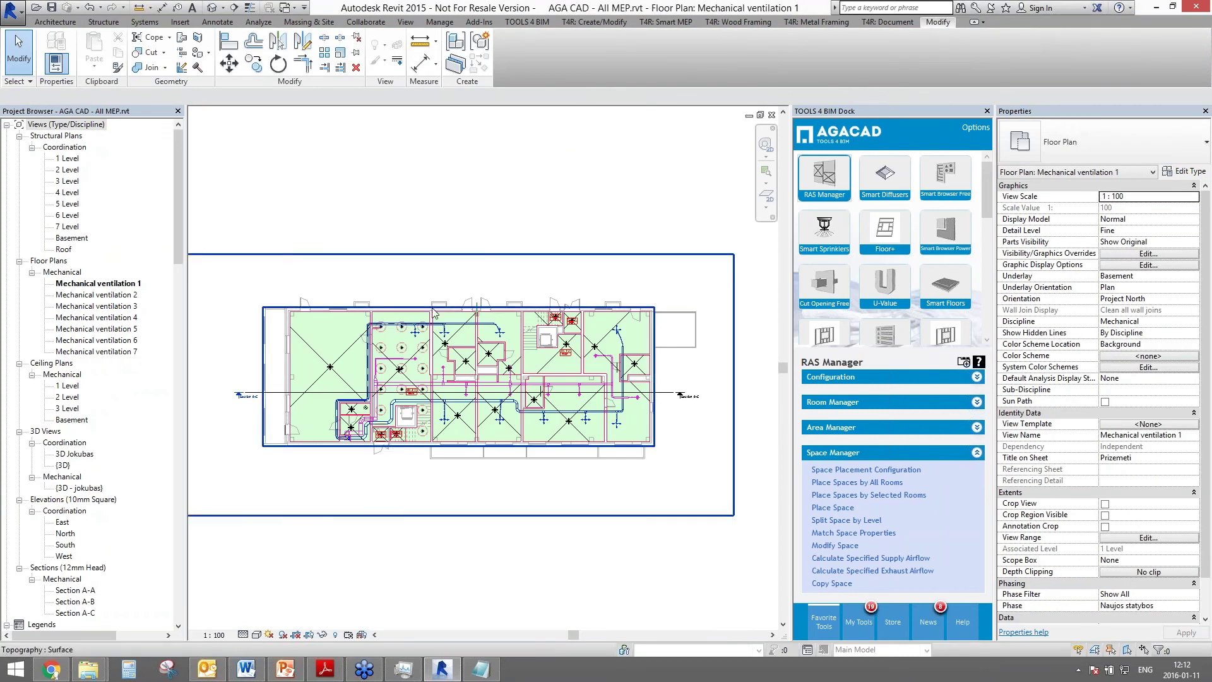
pyautogui.click(344, 372)
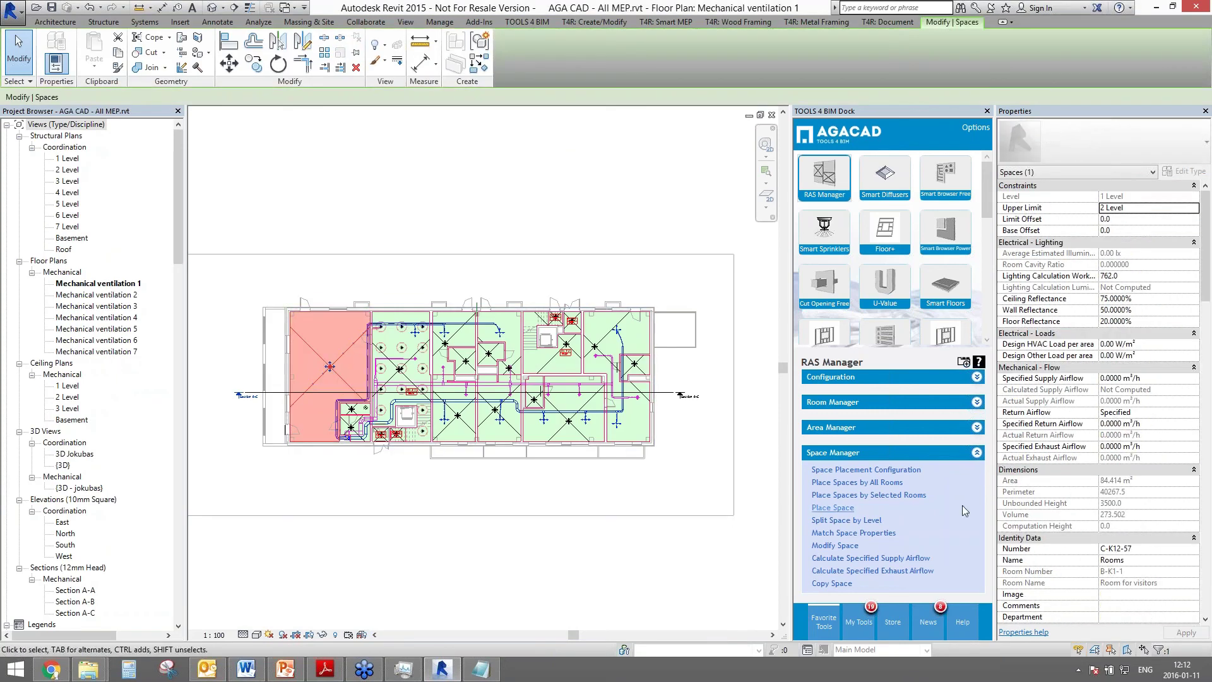
pyautogui.click(1108, 378)
pyautogui.write('1000')
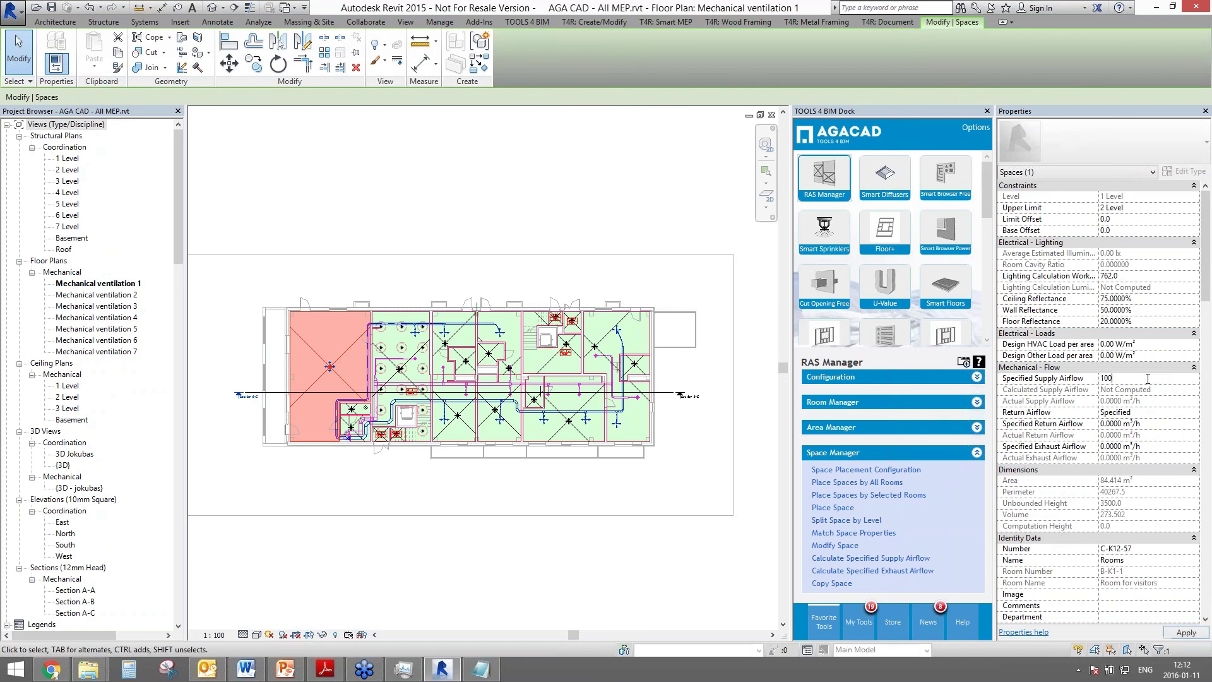
pyautogui.press('Return')
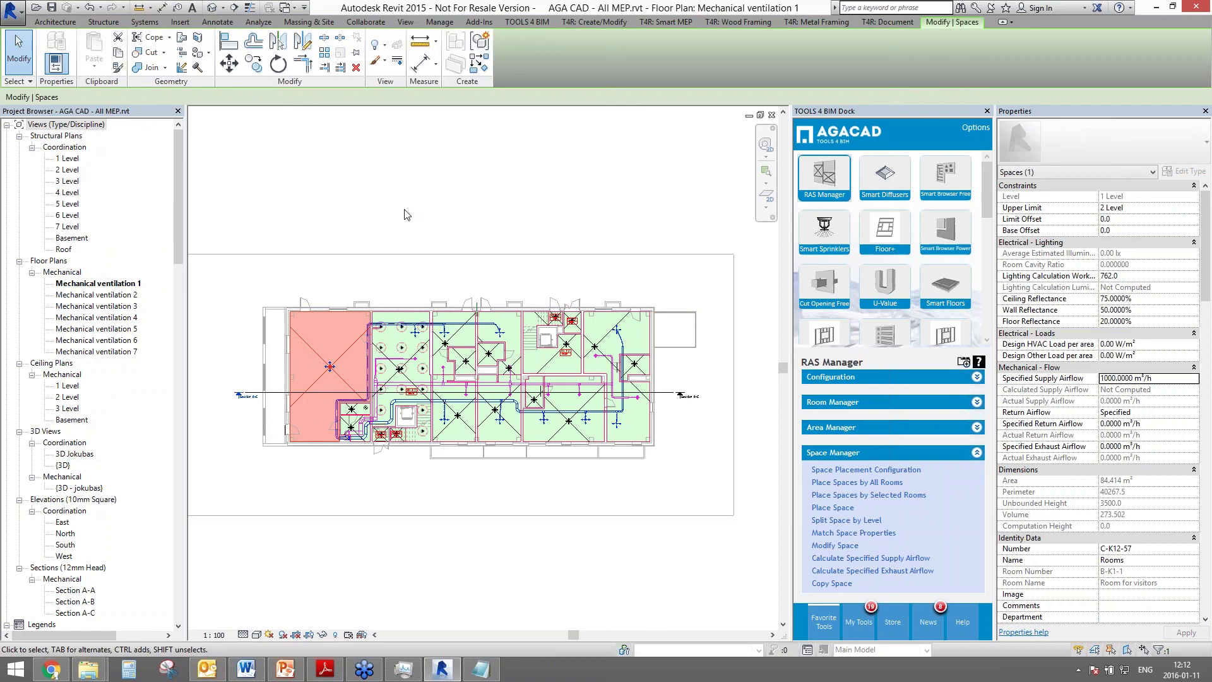
pyautogui.press('Escape')
pyautogui.scroll(3, 309, 364)
pyautogui.scroll(1, 309, 364)
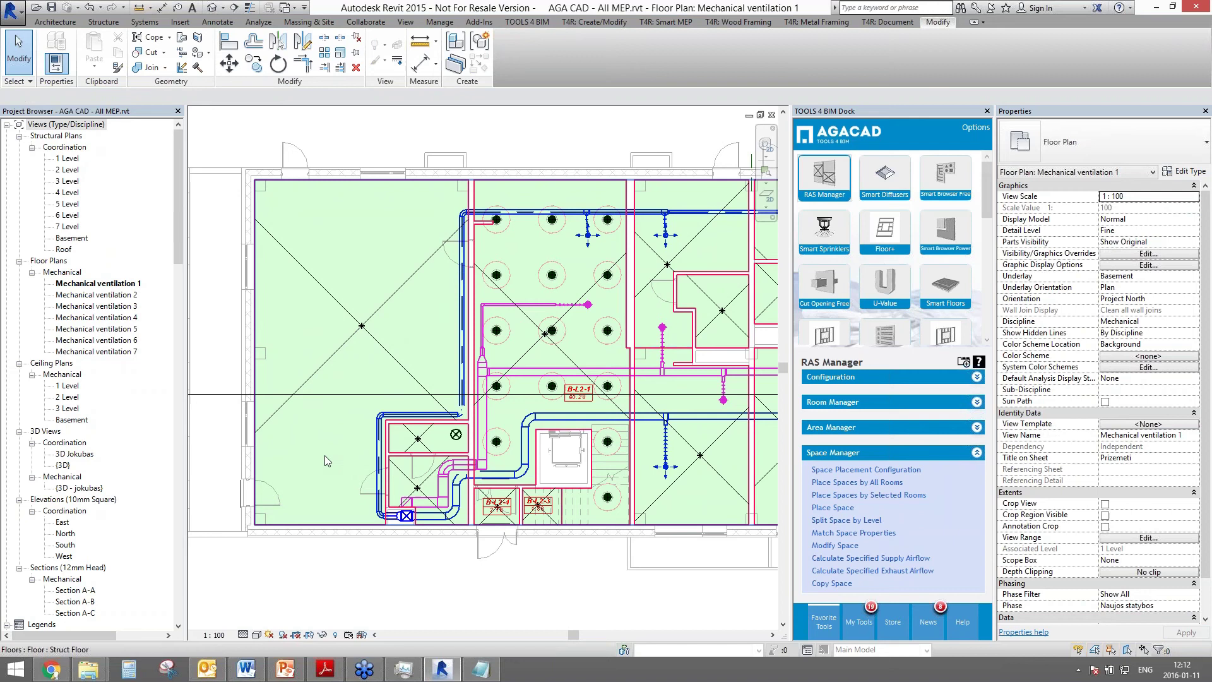
# - Select a CRL ceiling diffuser and open Add Engineering Data to Family from Smart Diffusers
pyautogui.click(456, 435)
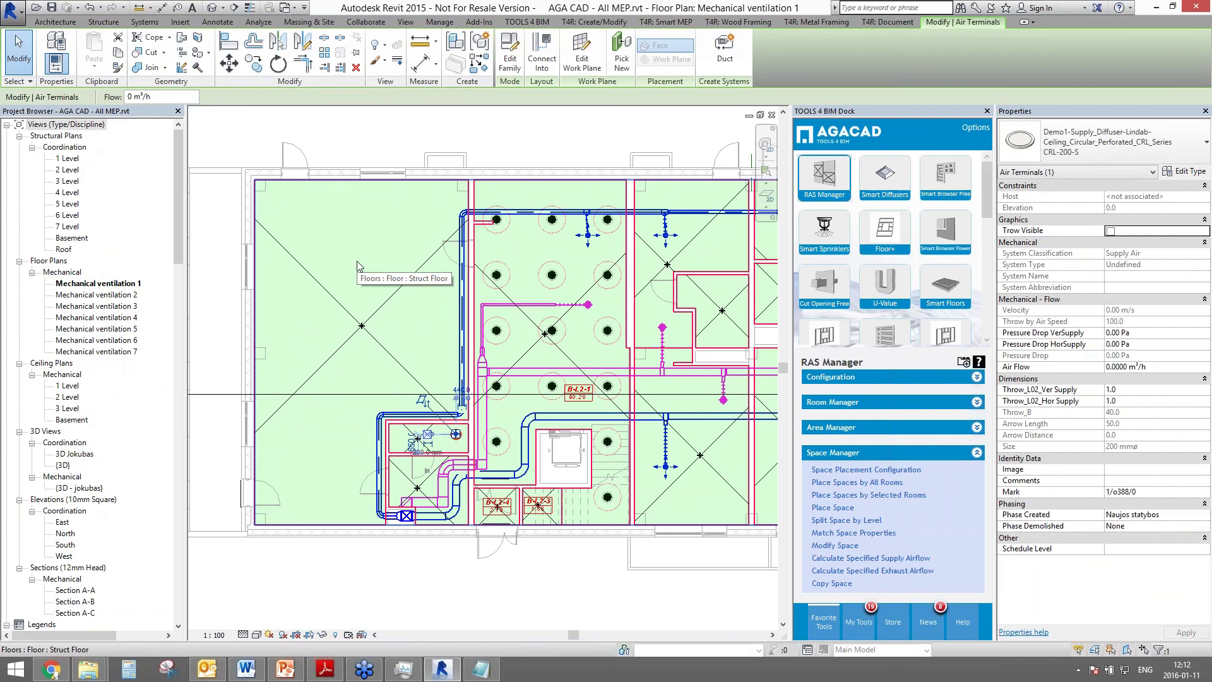
pyautogui.click(884, 177)
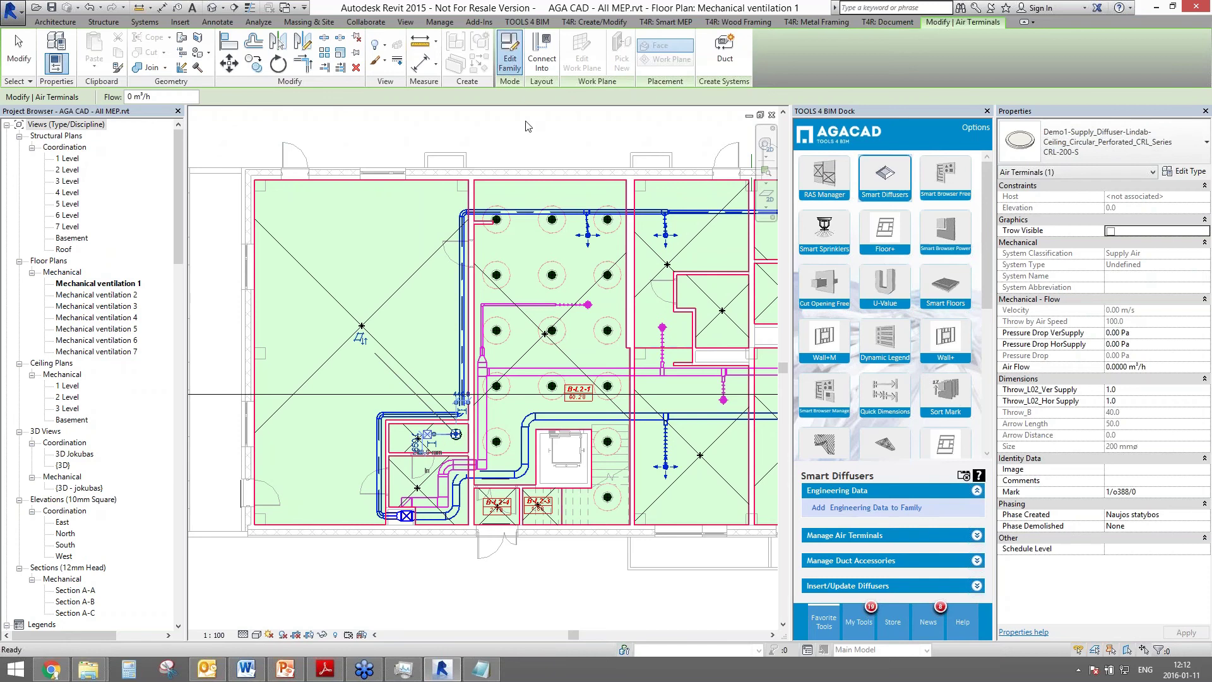
pyautogui.doubleClick(518, 330)
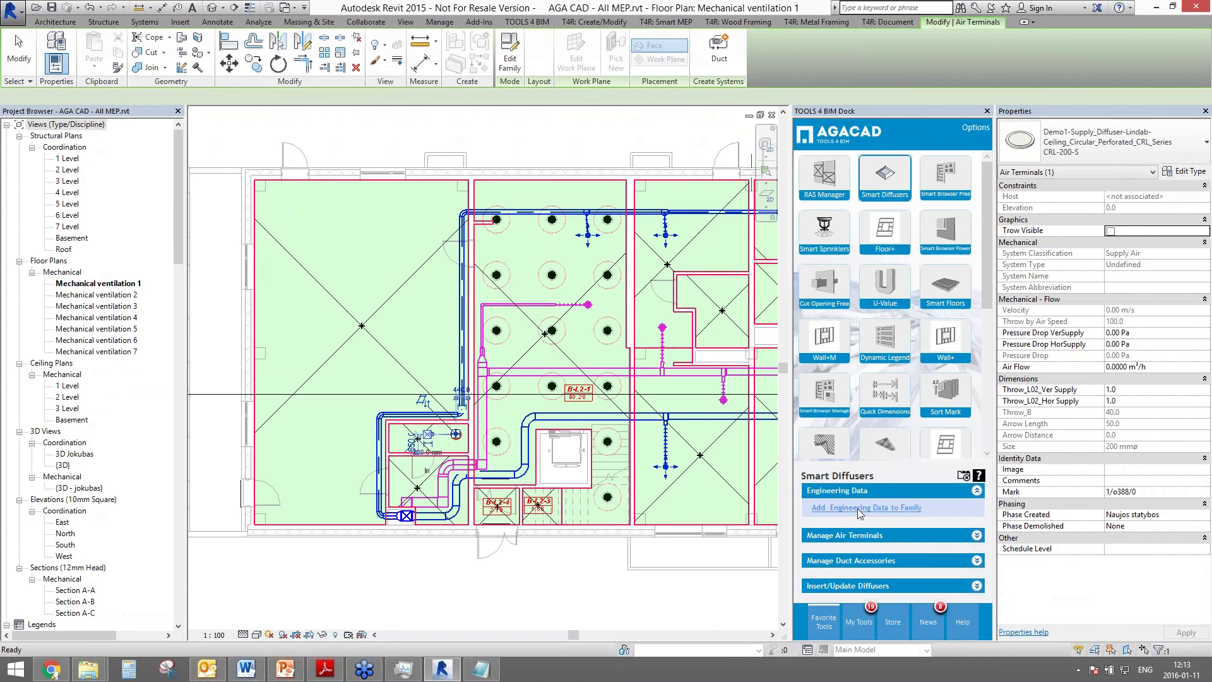
pyautogui.click(874, 509)
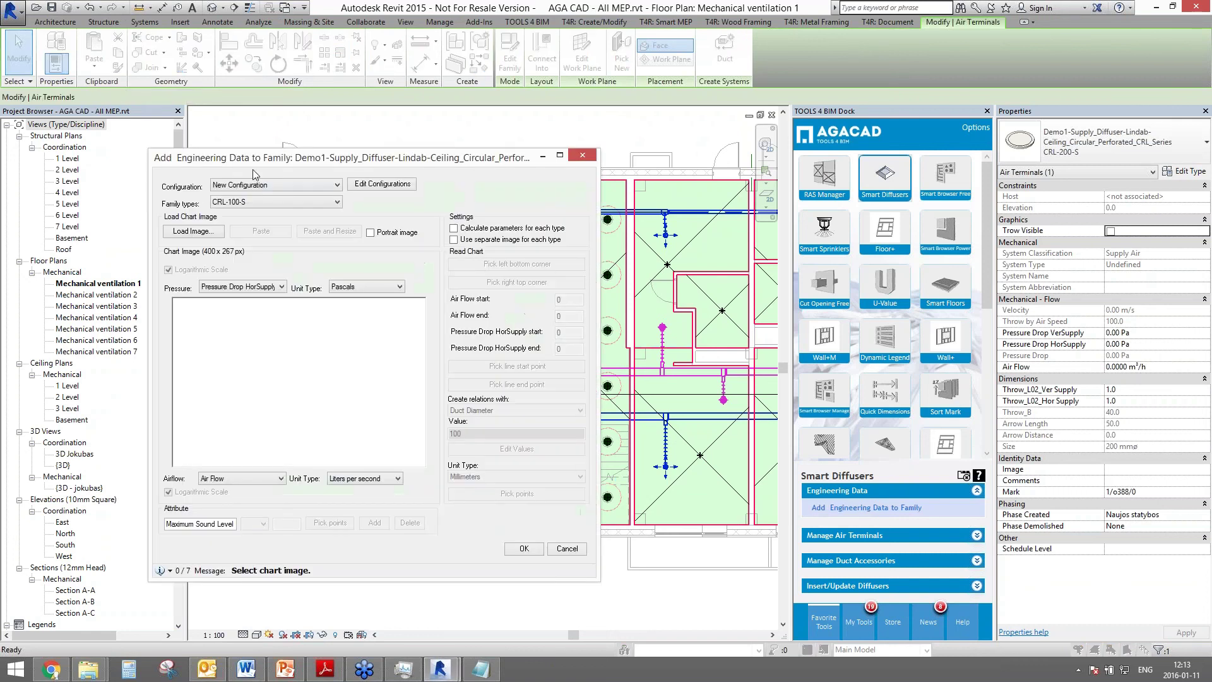
pyautogui.moveTo(270, 158); pyautogui.dragTo(370, 127)
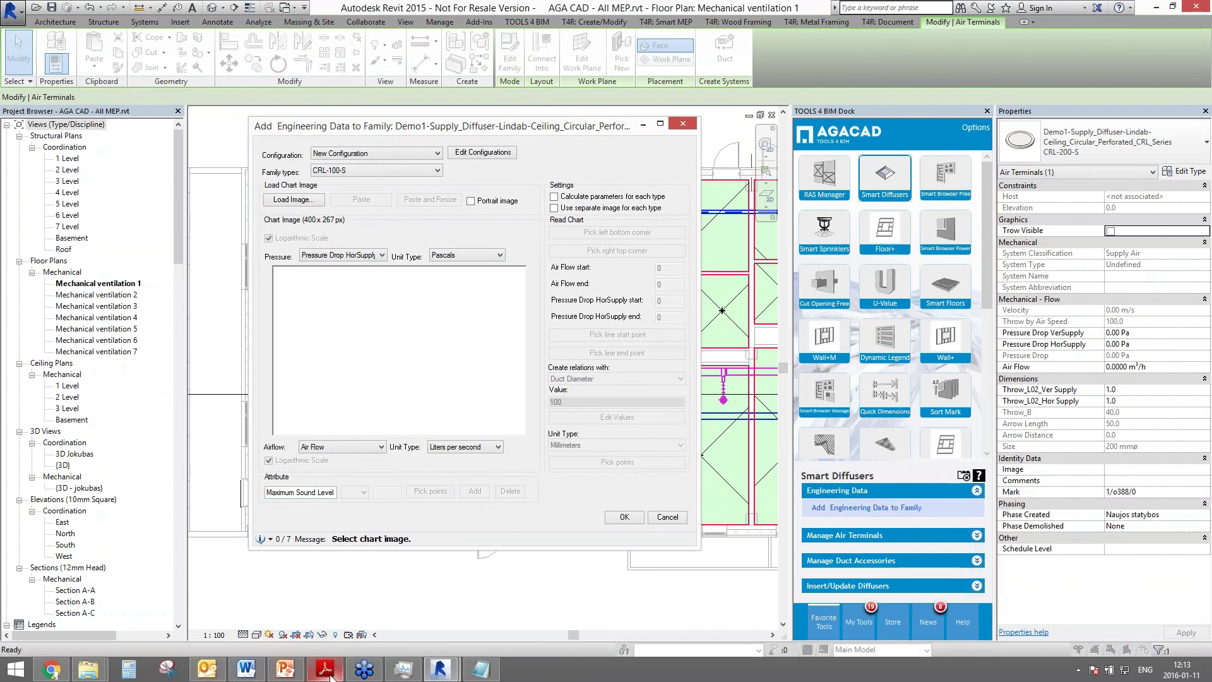
# - Open the Lindab ceiling diffusers catalogue PDF and search it for 'crl'
pyautogui.moveTo(88, 670)
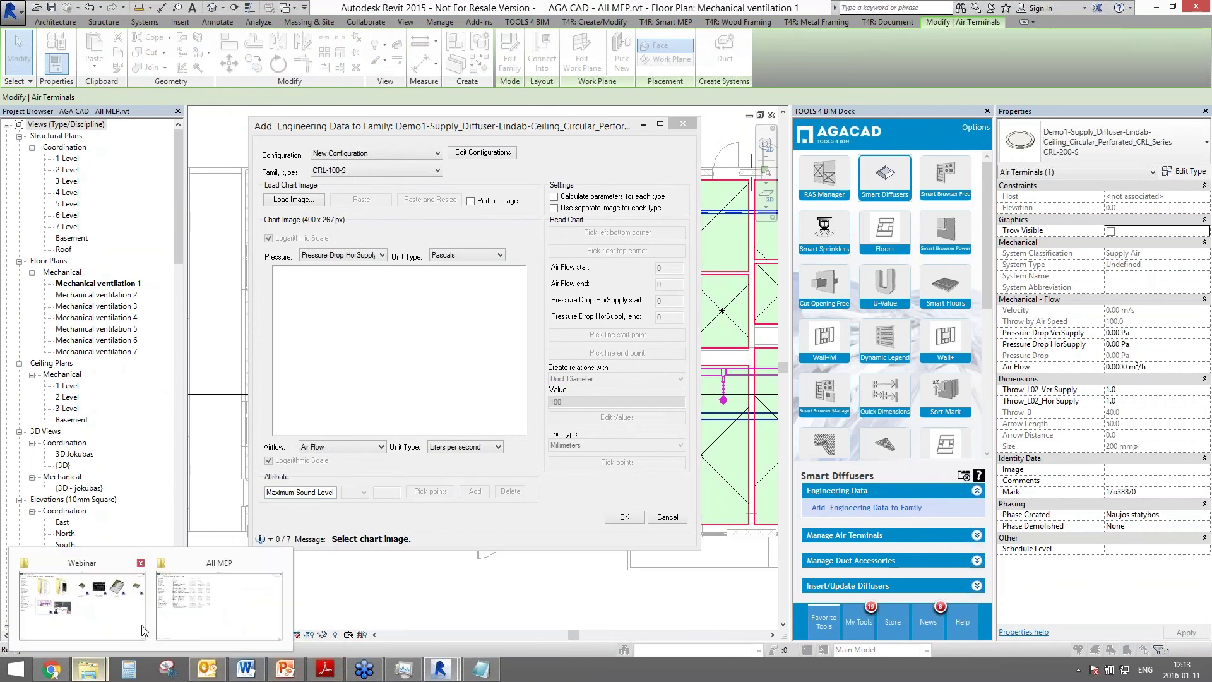
pyautogui.click(208, 606)
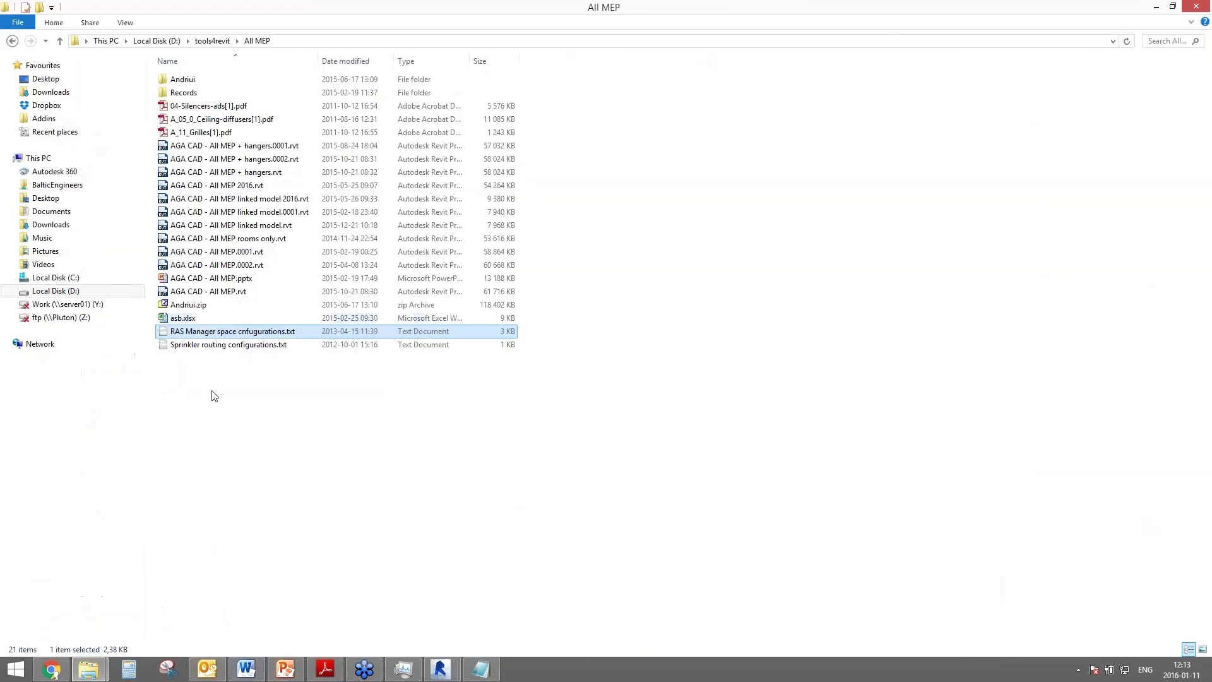
pyautogui.doubleClick(204, 122)
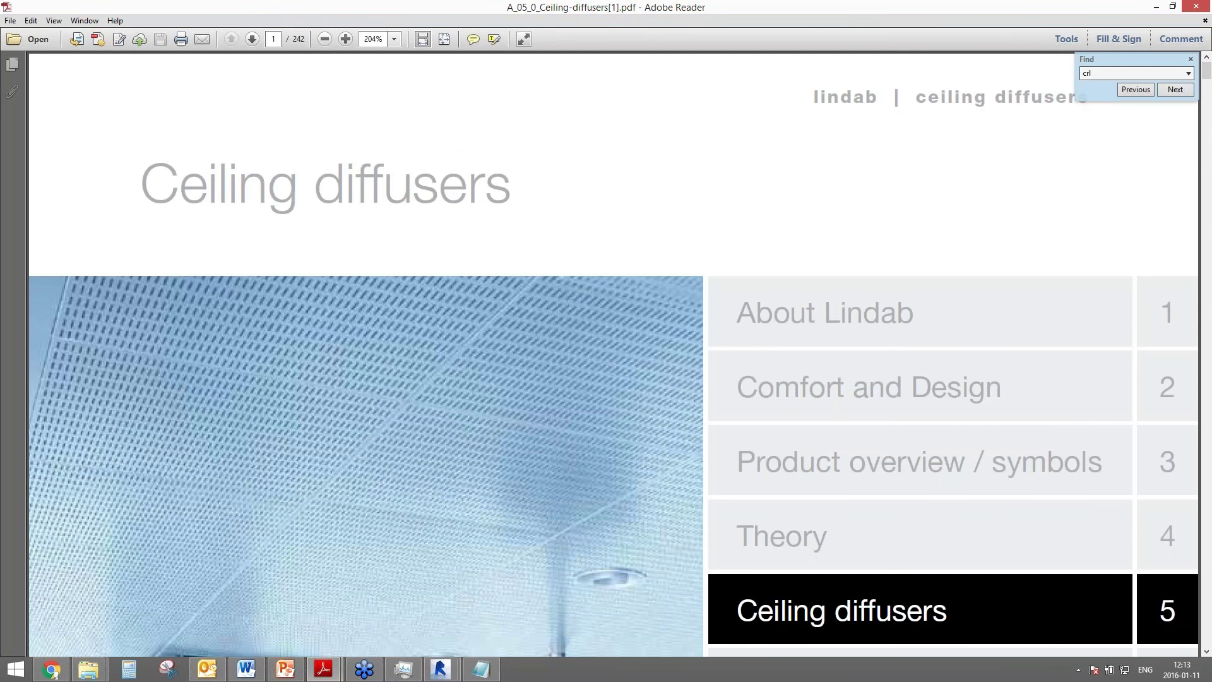
pyautogui.write('l')
pyautogui.press('Return')
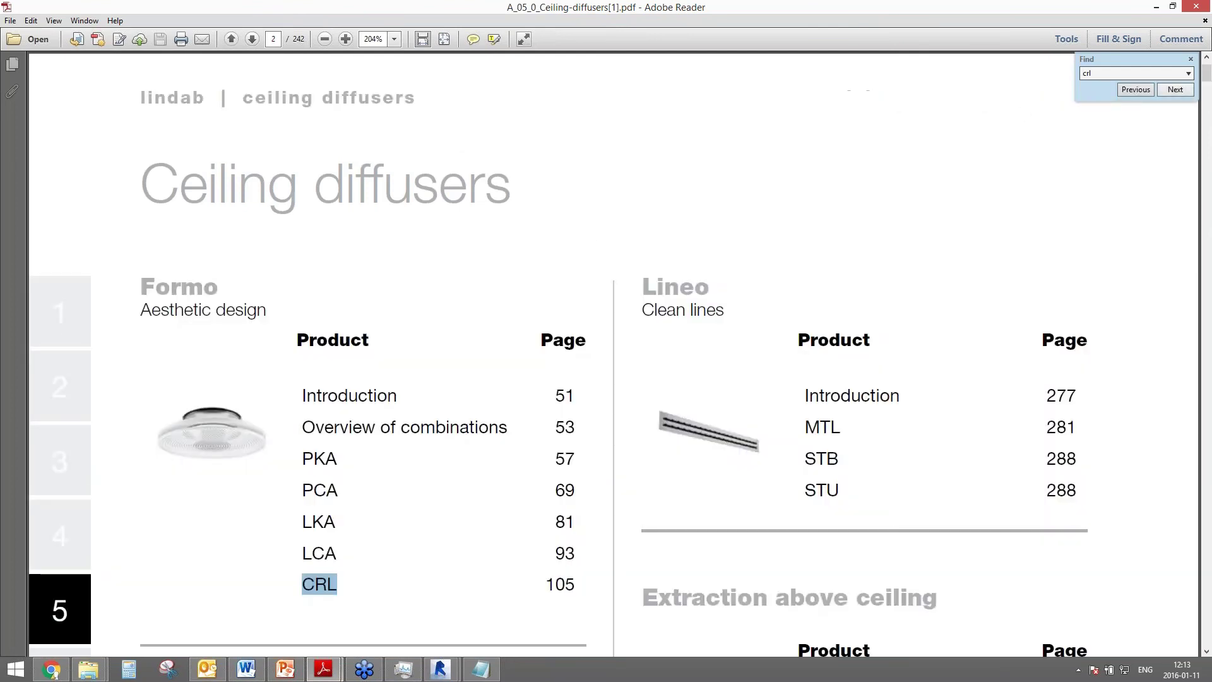
pyautogui.press('Return')
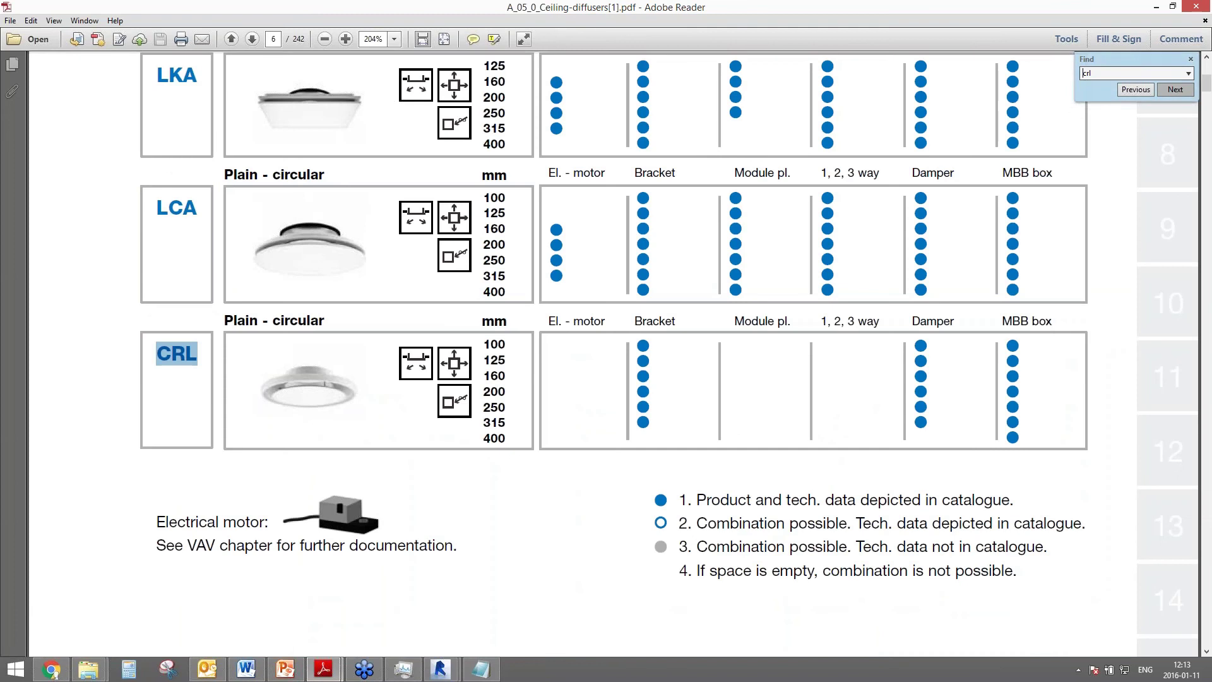
pyautogui.click(1177, 92)
pyautogui.click(920, 232)
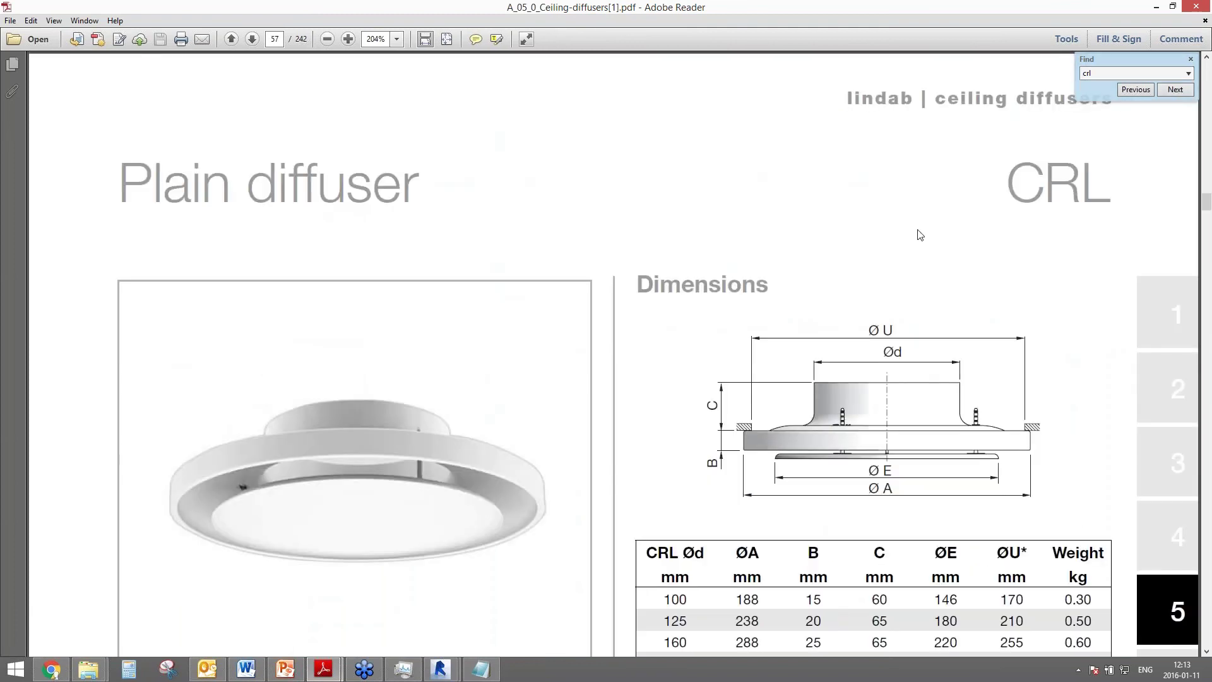
# - Snip the CRL Supply air - horizontal chart and return to Revit's dialog
pyautogui.scroll(-5, 835, 246)
pyautogui.scroll(-15, 802, 297)
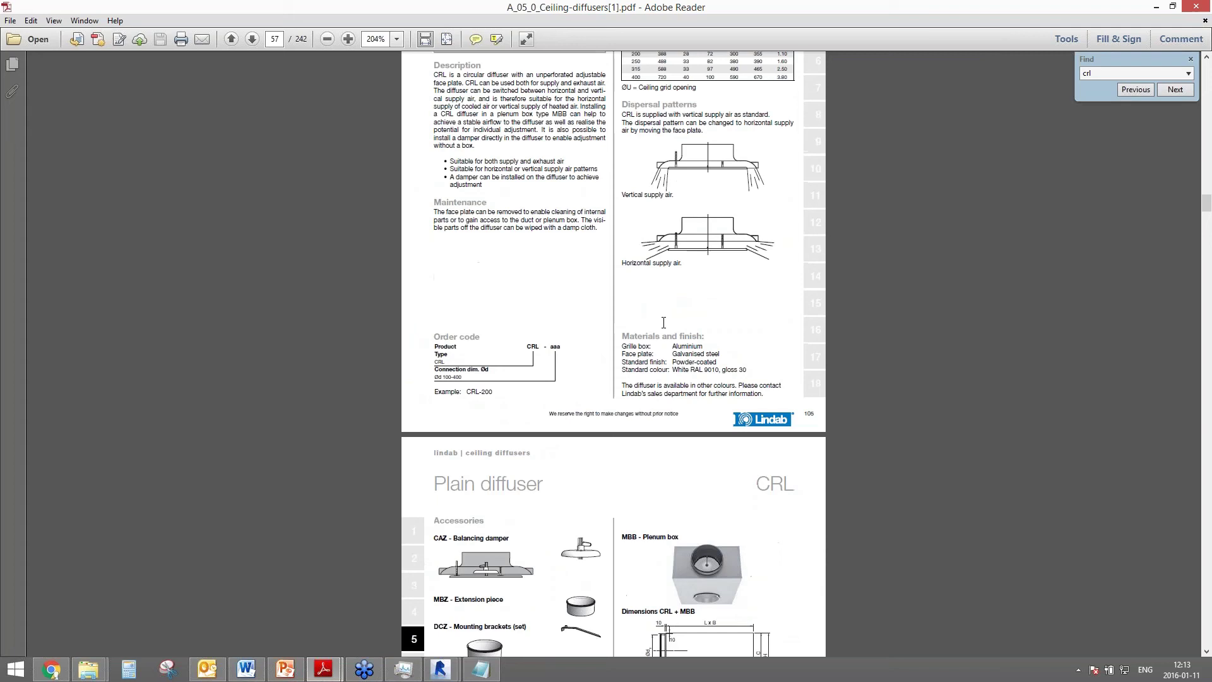
pyautogui.scroll(-8, 601, 387)
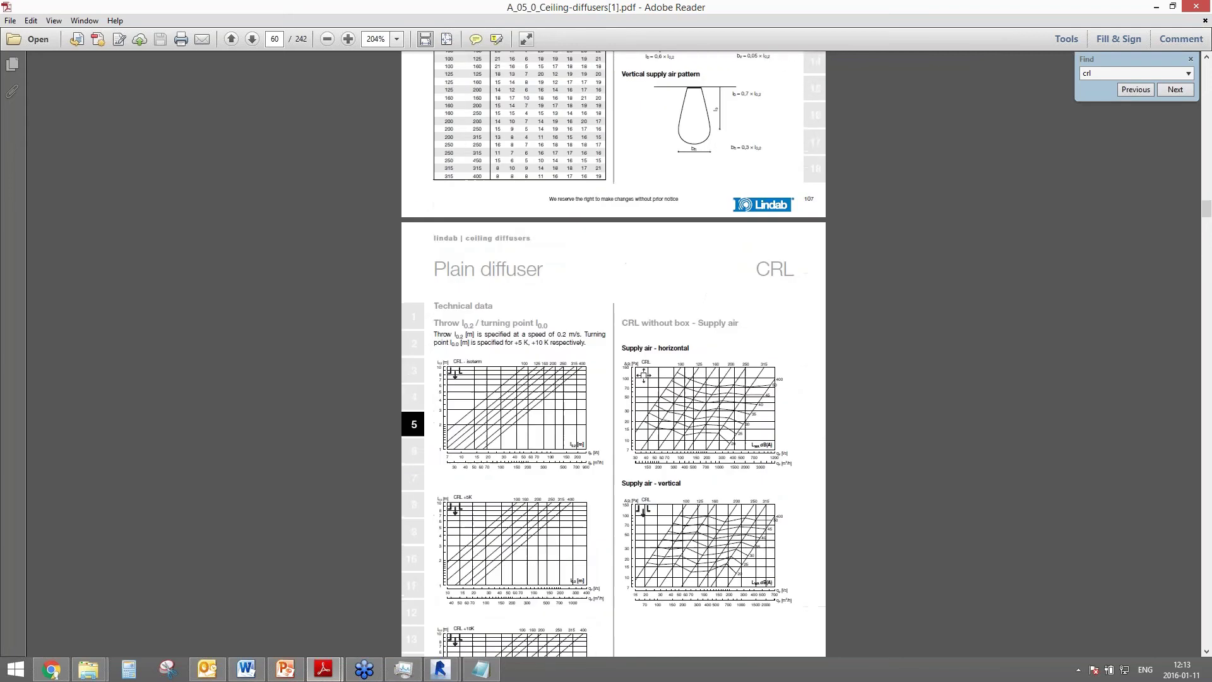
pyautogui.keyDown('ctrl'); pyautogui.scroll(1, 643, 333); pyautogui.keyUp('ctrl')
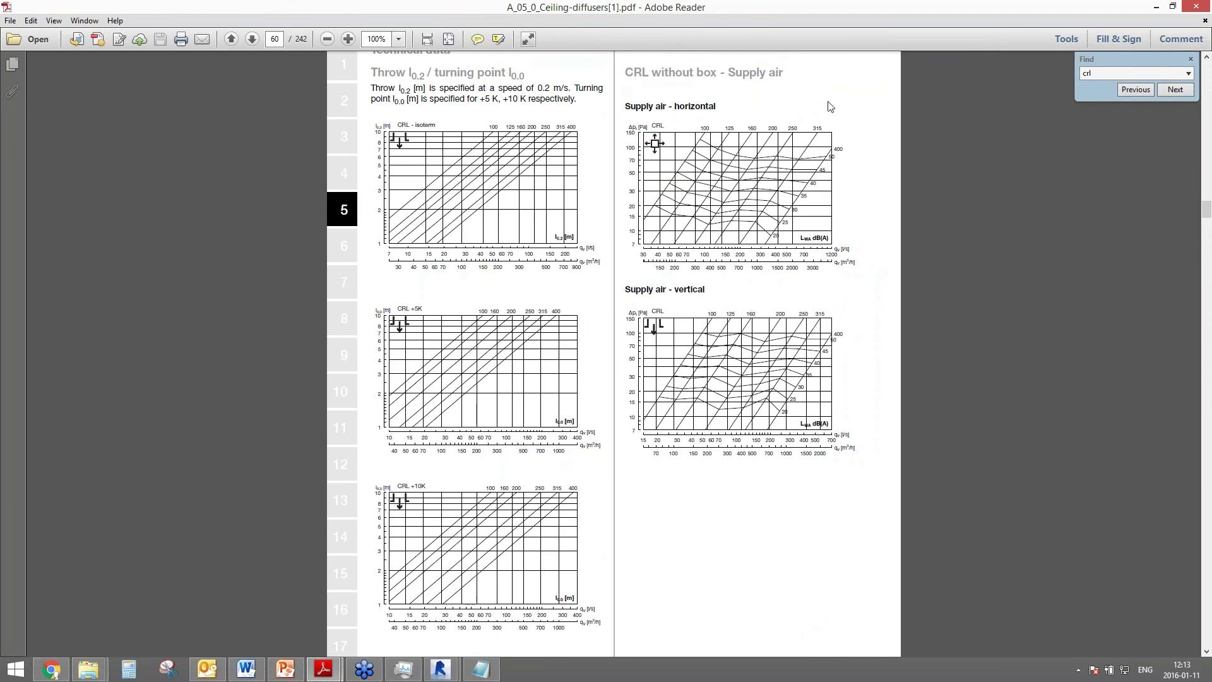
pyautogui.click(168, 669)
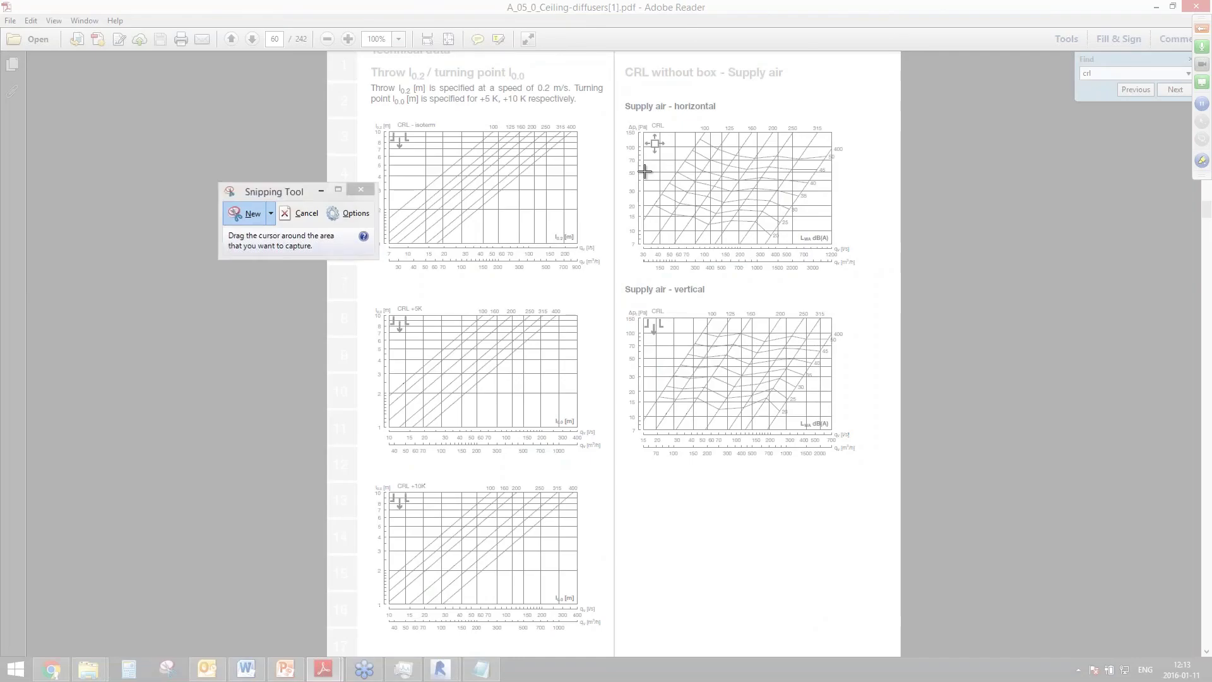
pyautogui.moveTo(623, 120); pyautogui.dragTo(860, 276)
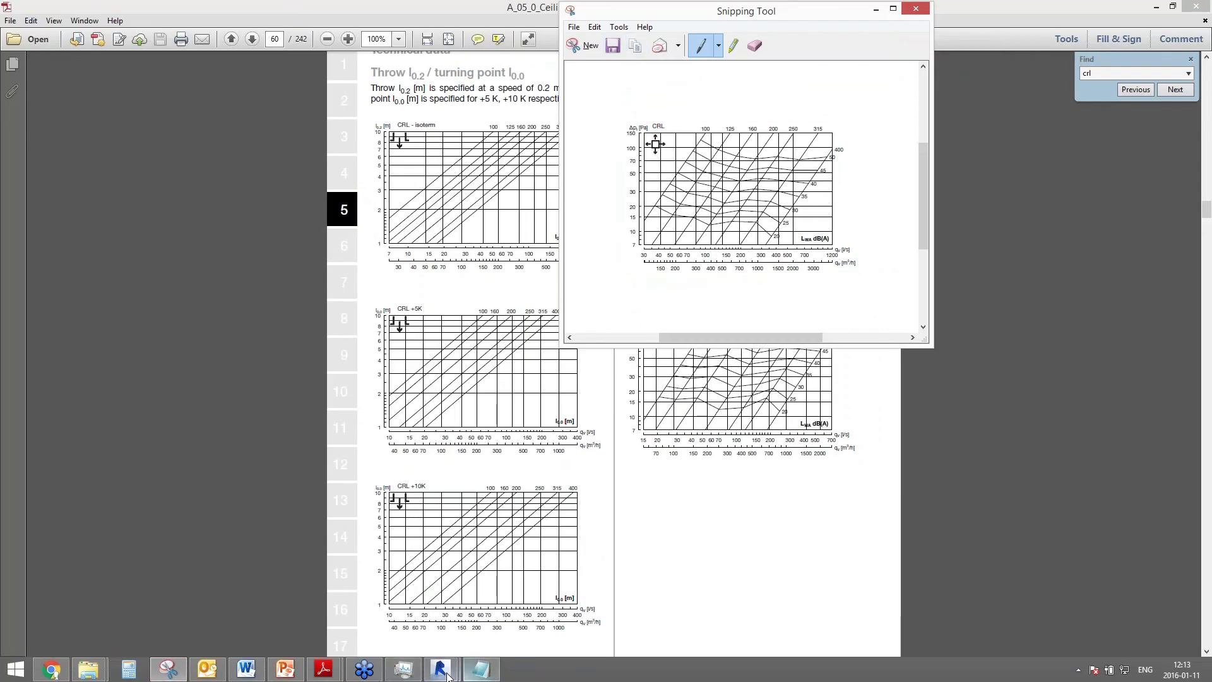
pyautogui.moveTo(440, 668)
pyautogui.click(494, 626)
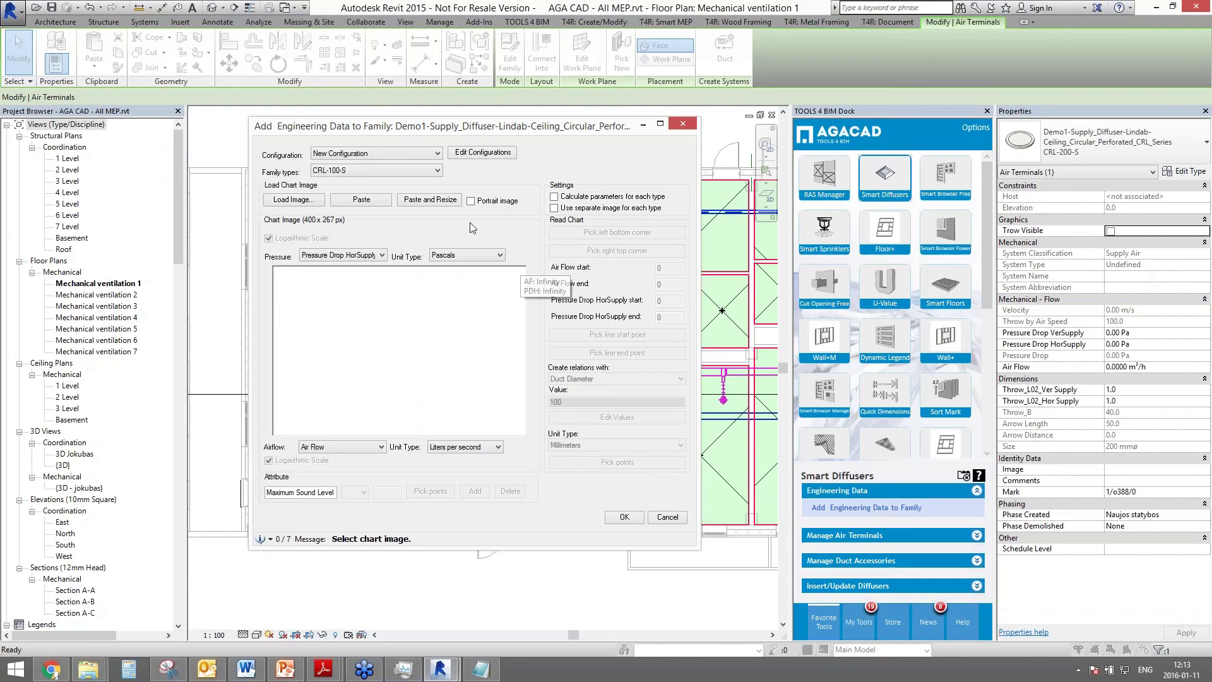
# - Paste the captured CRL horizontal supply-air chart as the dialog's chart image
pyautogui.click(370, 203)
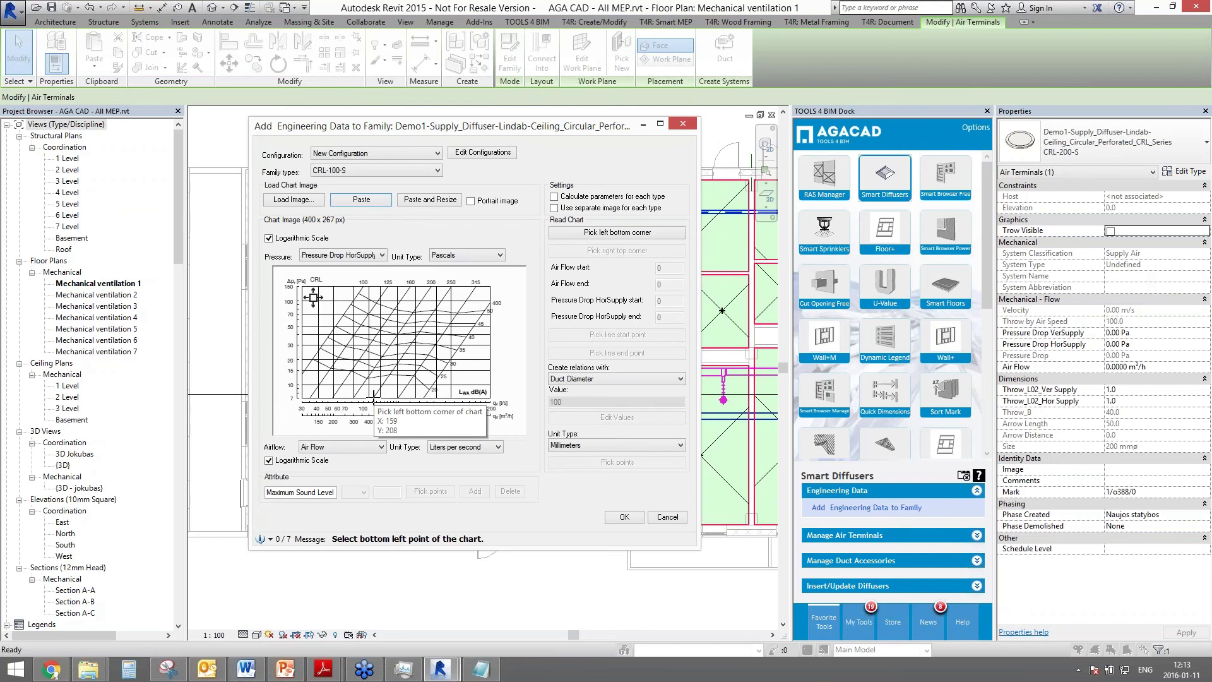
# - Rename New Configuration to 'Pressure drop' in Edit Configurations and confirm
pyautogui.click(483, 152)
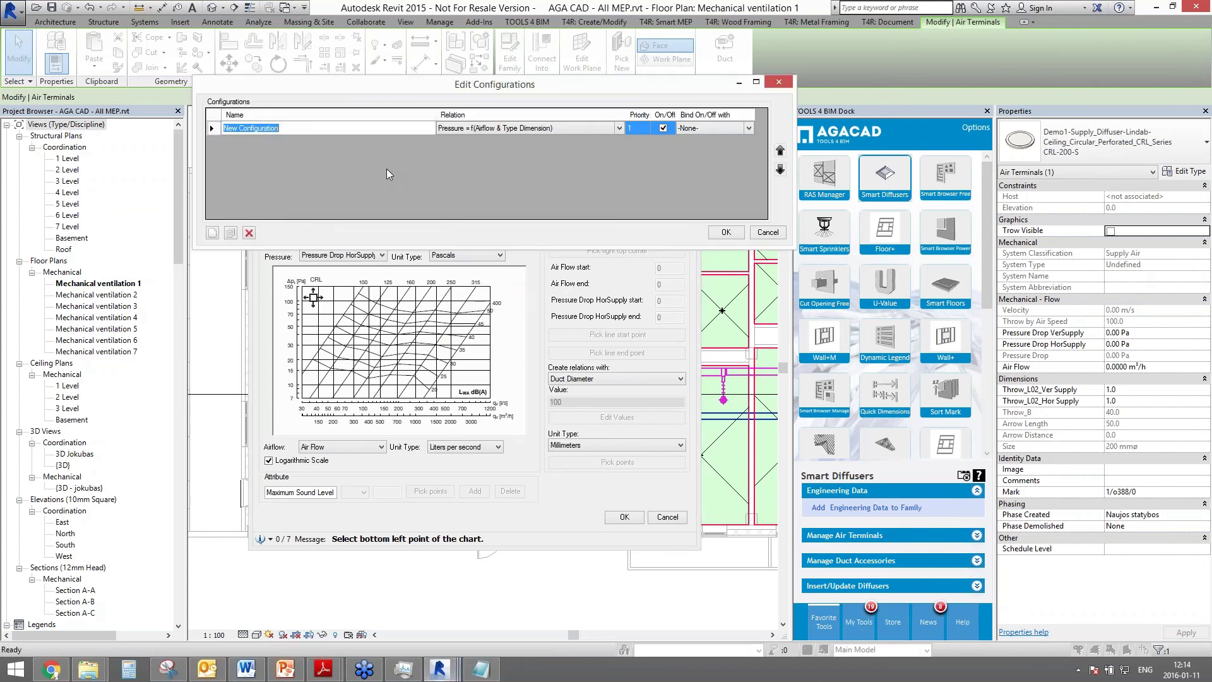
pyautogui.write('Pressure drop')
pyautogui.click(726, 232)
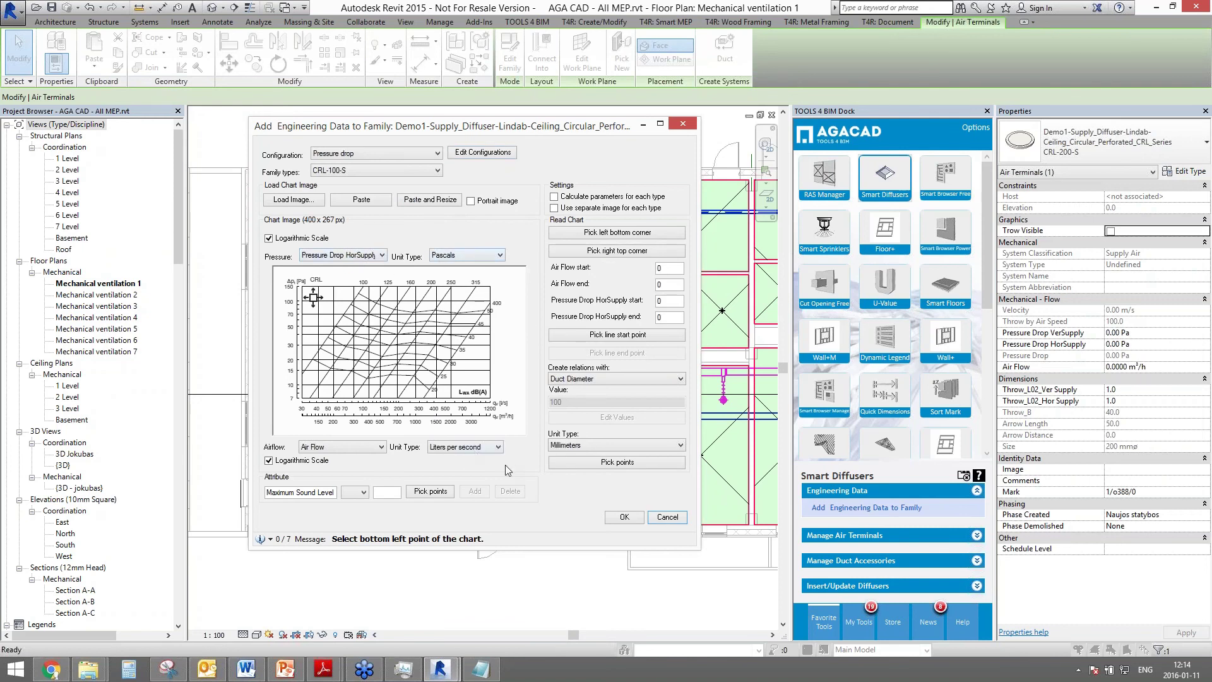
# - Keep litres per second as airflow unit and pick the chart's bottom-left and top-right corners
pyautogui.click(496, 448)
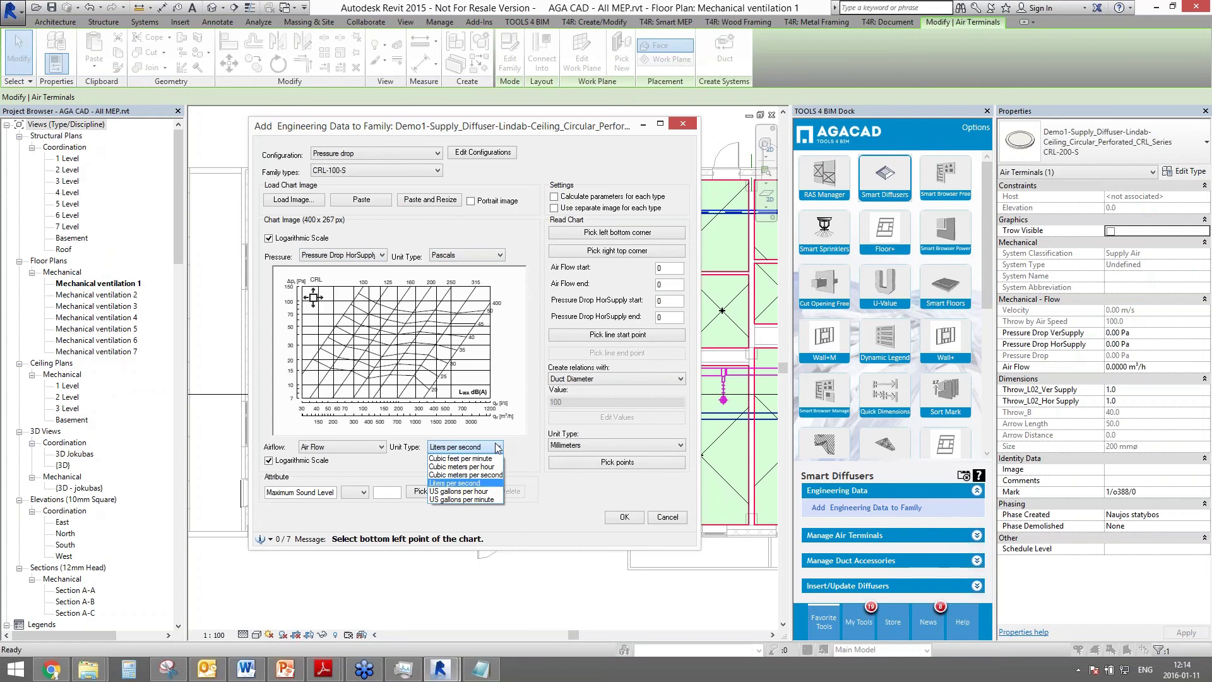
pyautogui.click(532, 440)
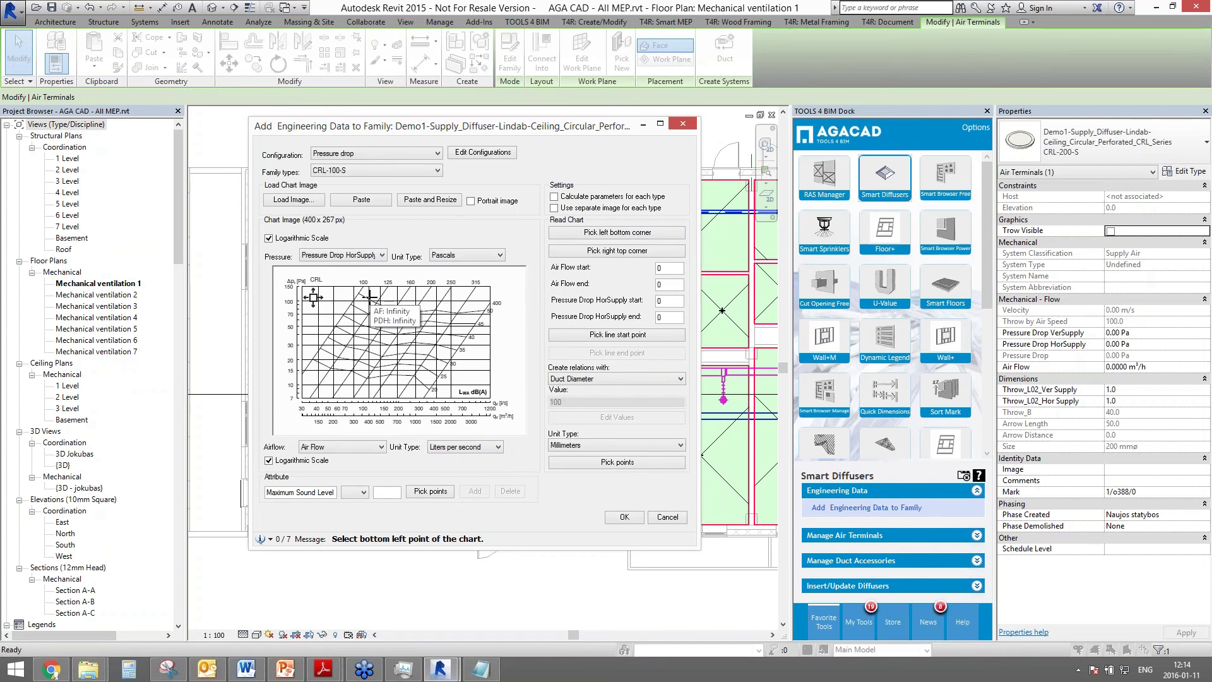
pyautogui.click(584, 234)
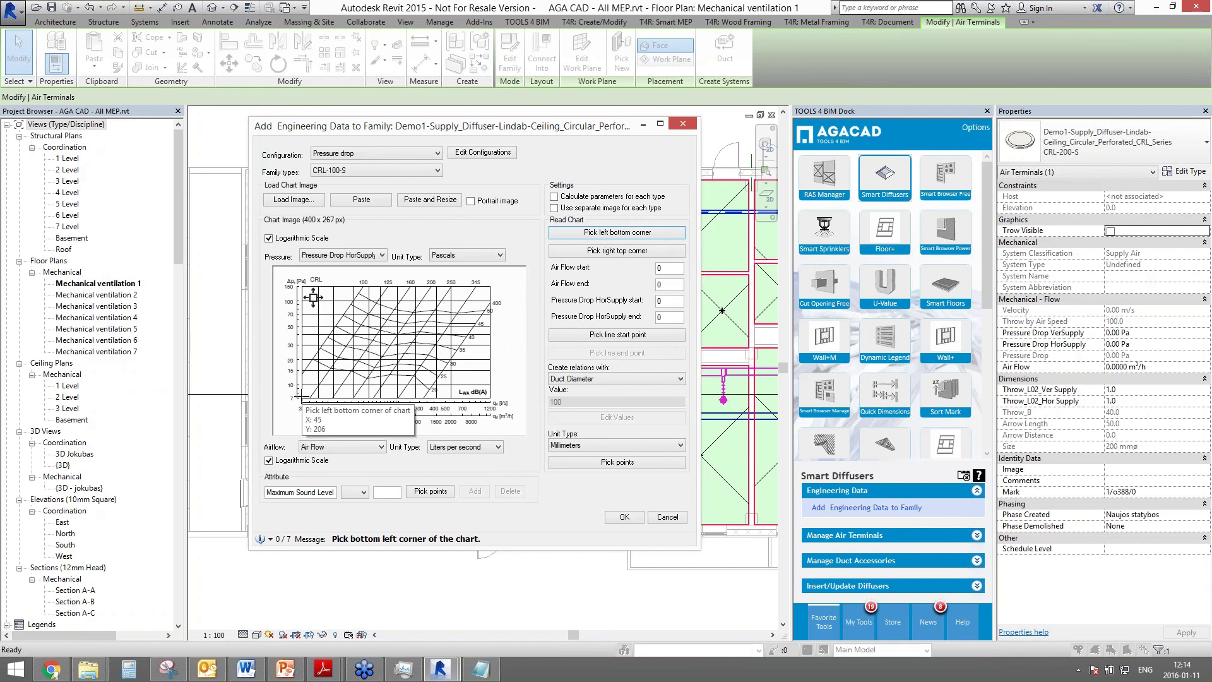
pyautogui.click(301, 399)
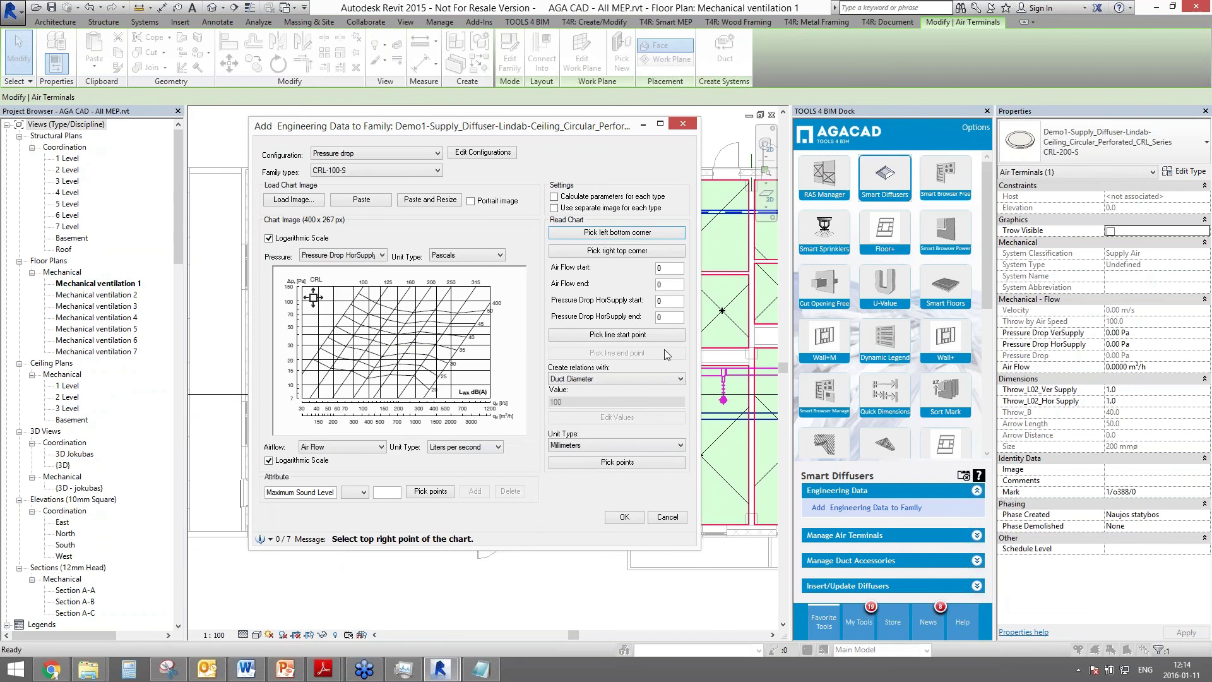
pyautogui.click(634, 251)
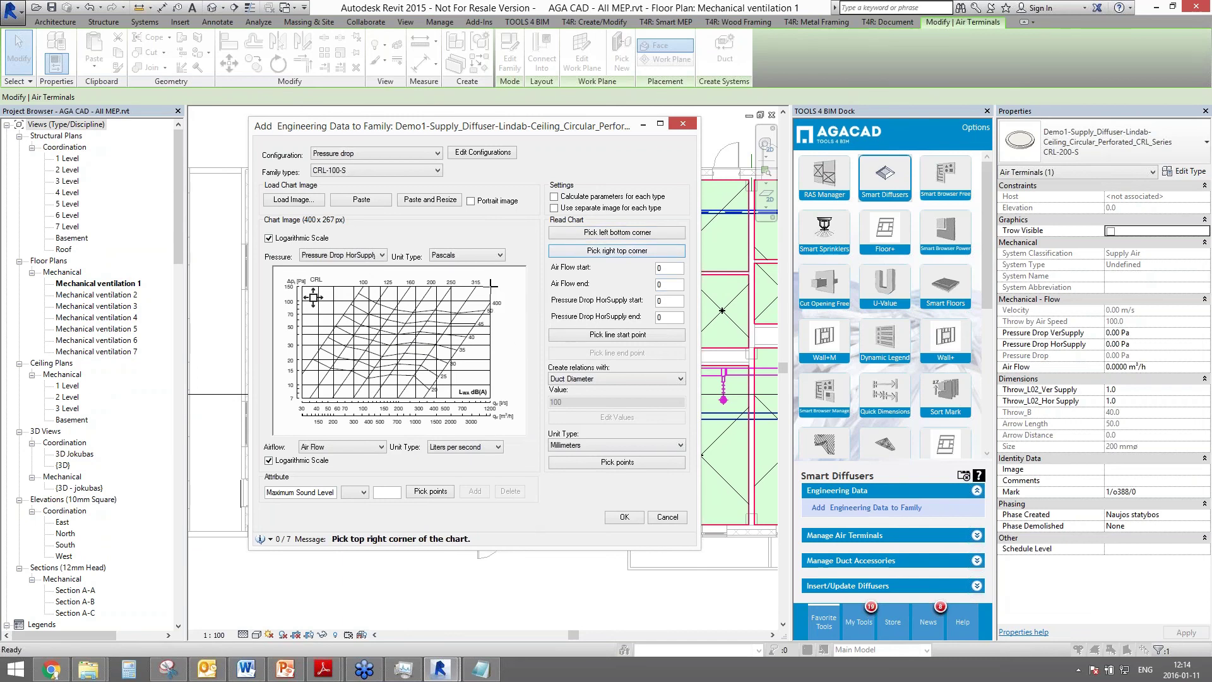
pyautogui.click(676, 268)
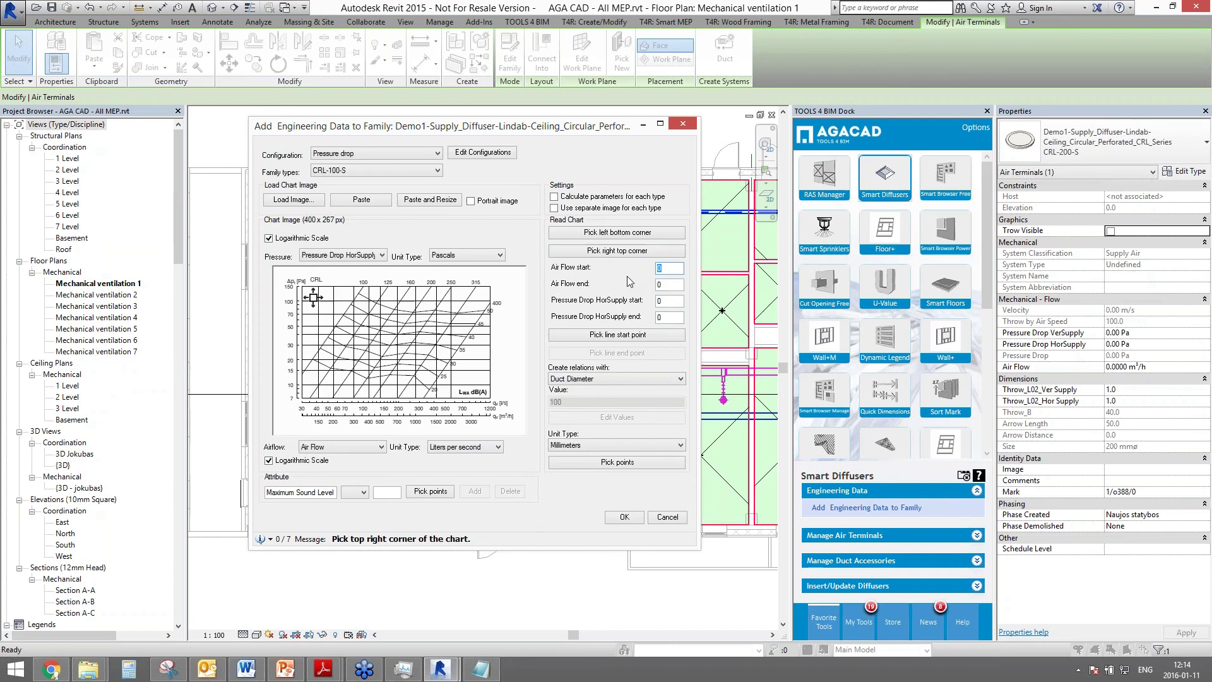
# - Enter chart axis ranges, starting air flow at 30 (30–1200, pressure drop 7–150)
pyautogui.doubleClick(657, 270)
pyautogui.write('30')
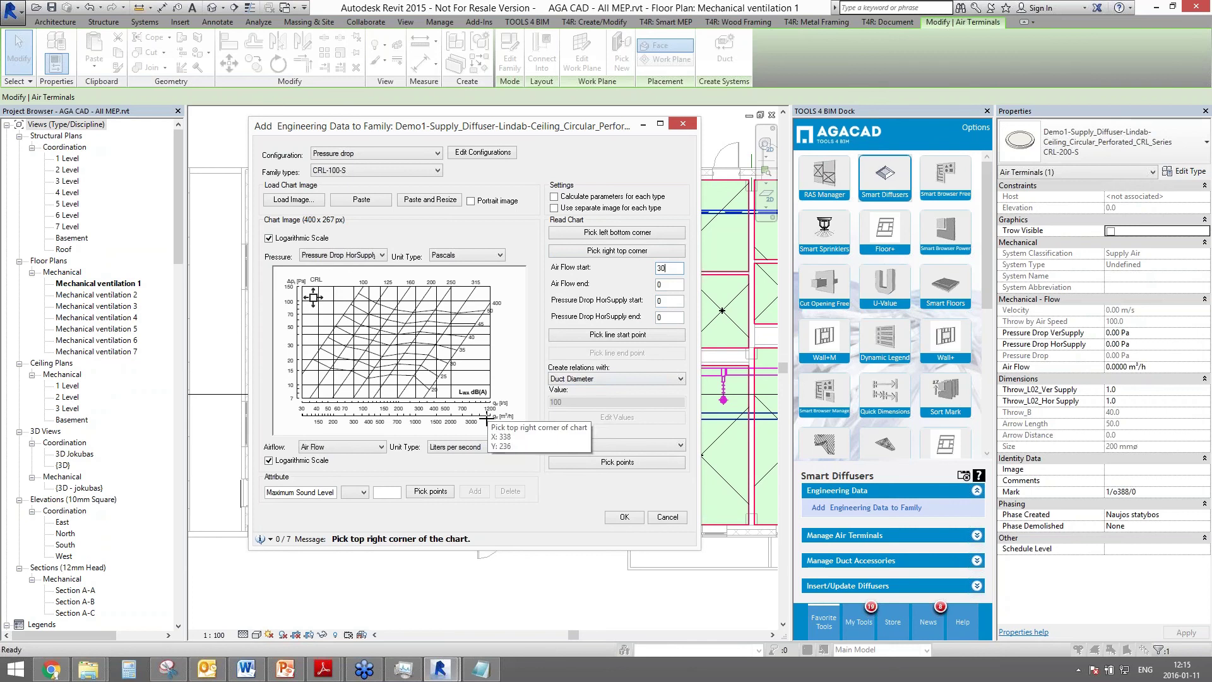
pyautogui.press('Tab')
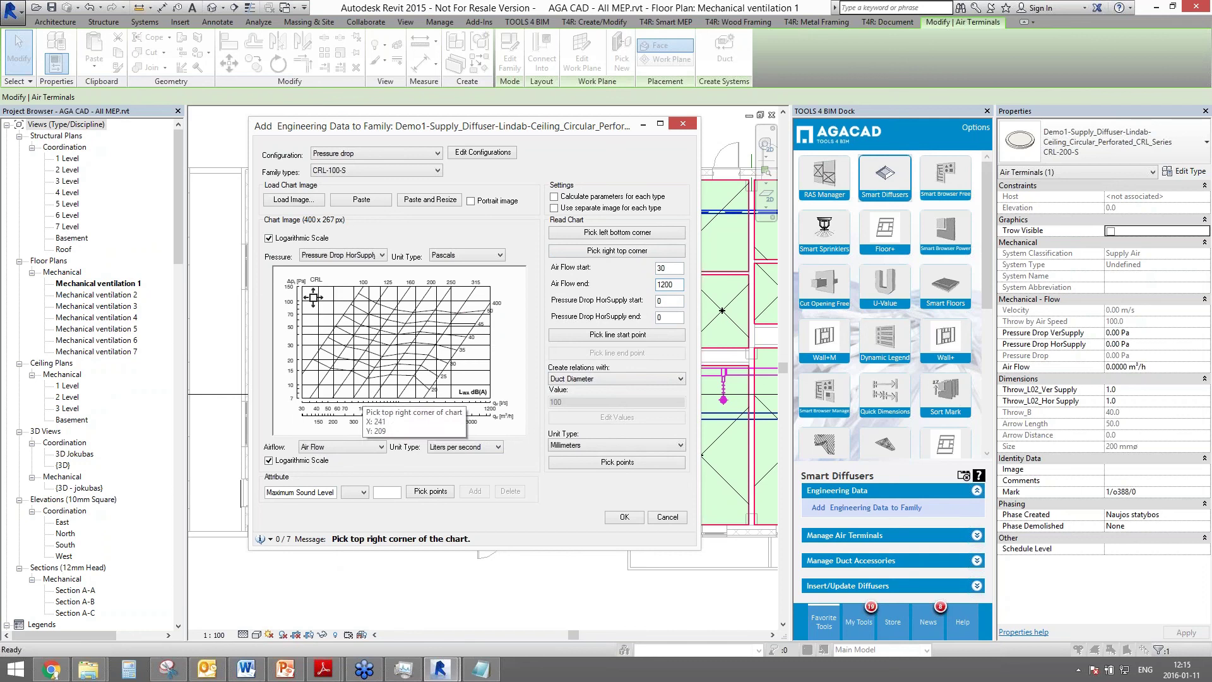
pyautogui.press('Tab')
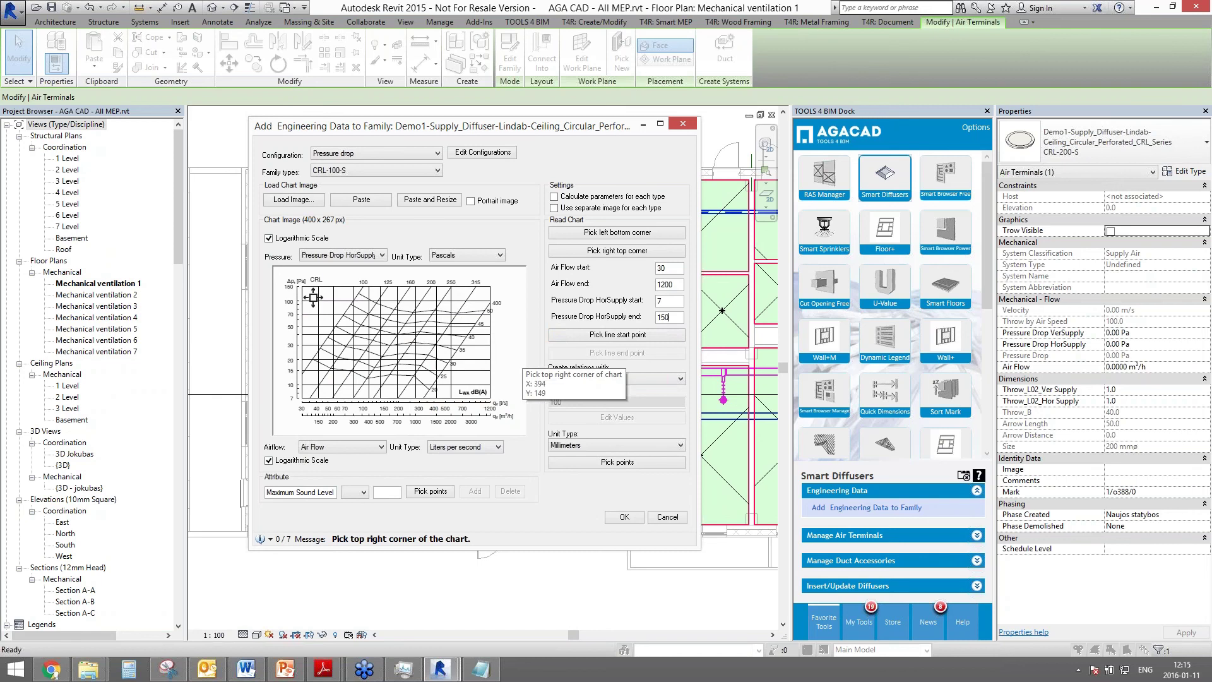
# - Trace the CRL-100-S pressure-drop line by picking its start and end points
pyautogui.click(608, 344)
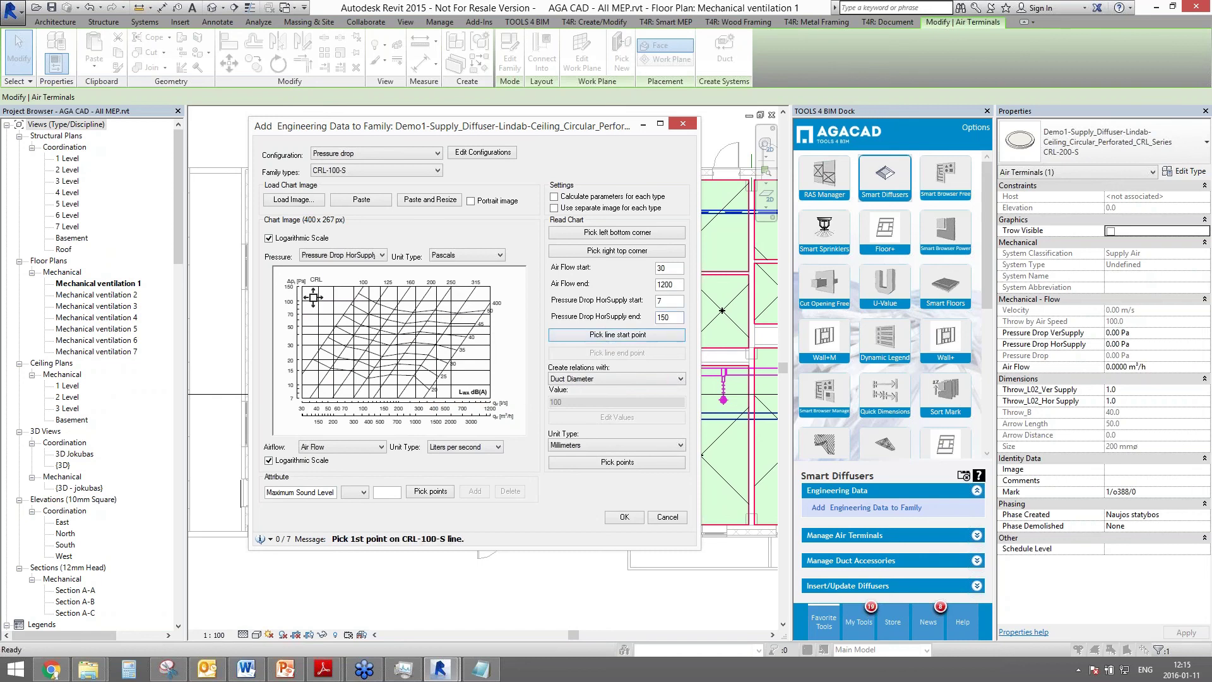
pyautogui.click(320, 349)
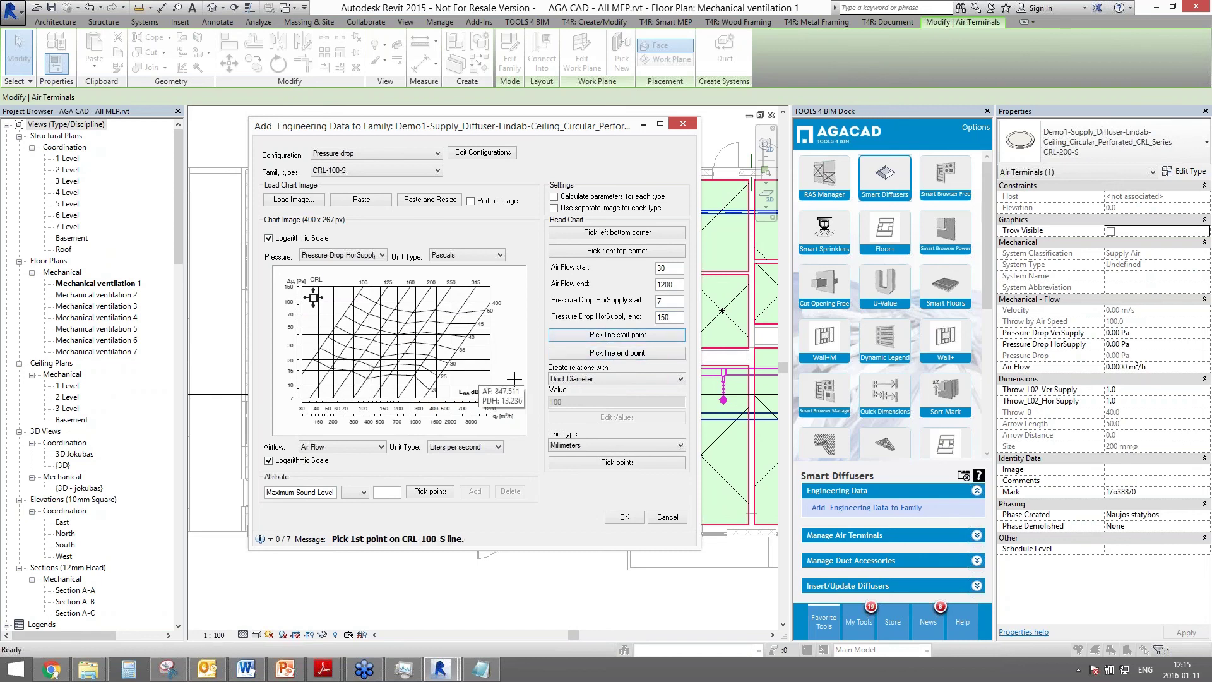
pyautogui.click(598, 355)
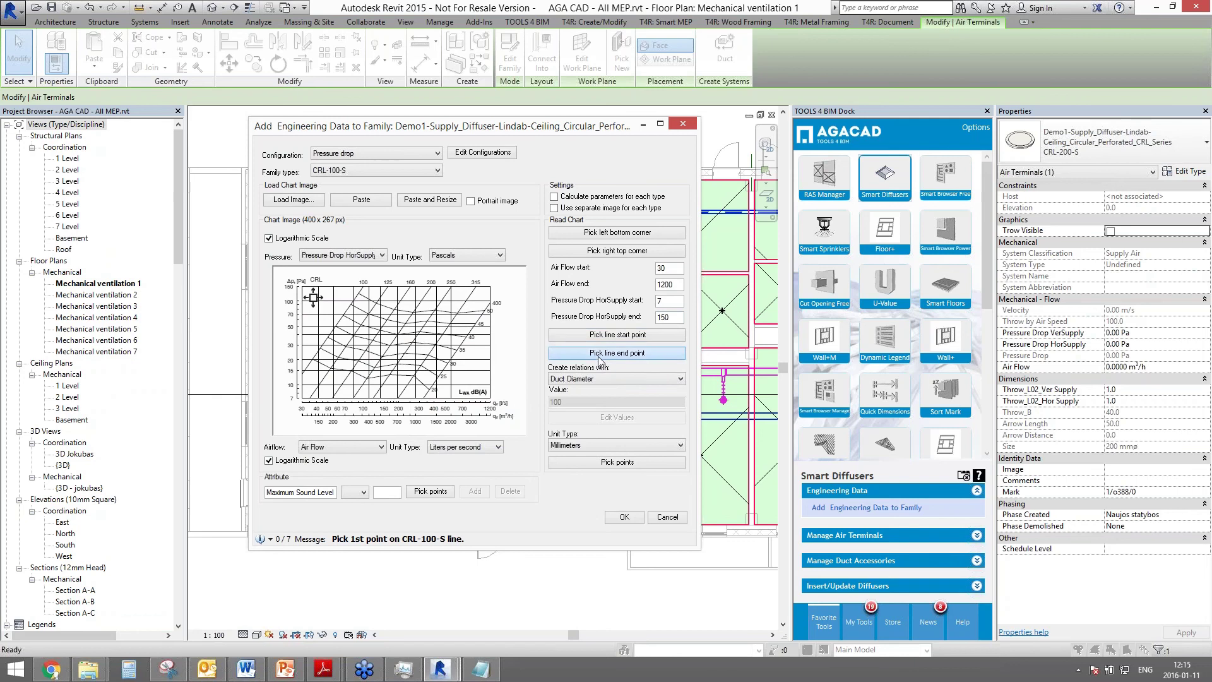
pyautogui.click(357, 294)
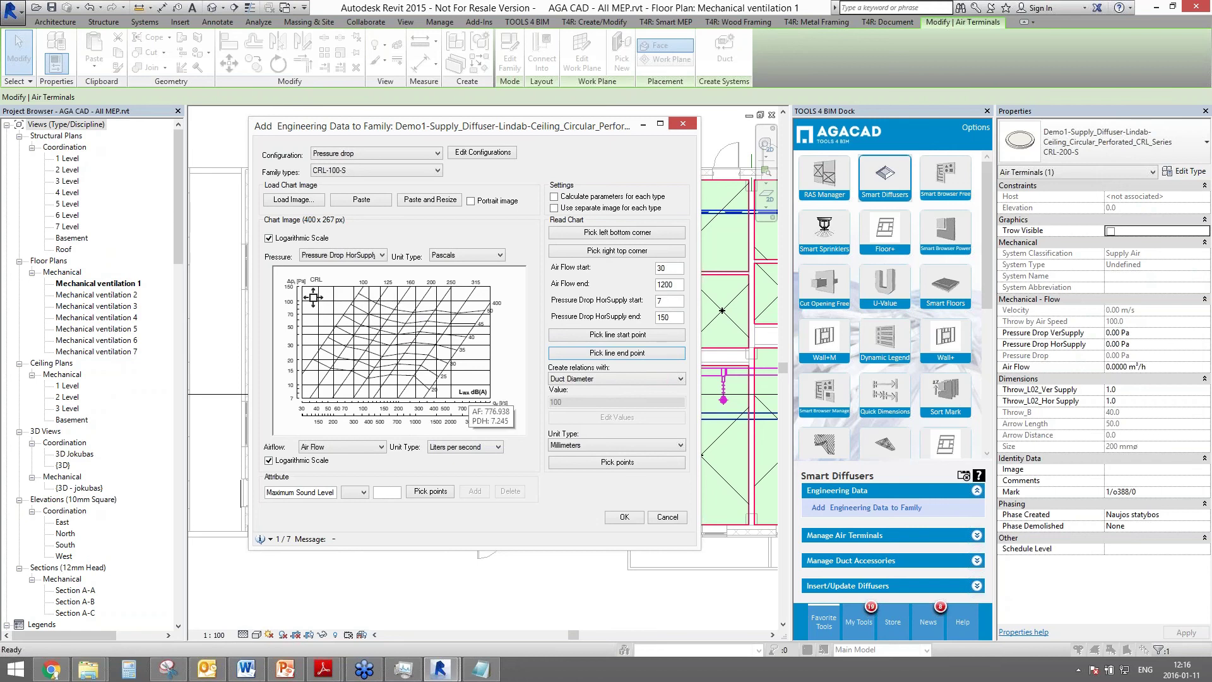
# - Pick chart points on the CRL-125-S, CRL-160-S, CRL-250-S and CRL-400-S lines
pyautogui.click(611, 461)
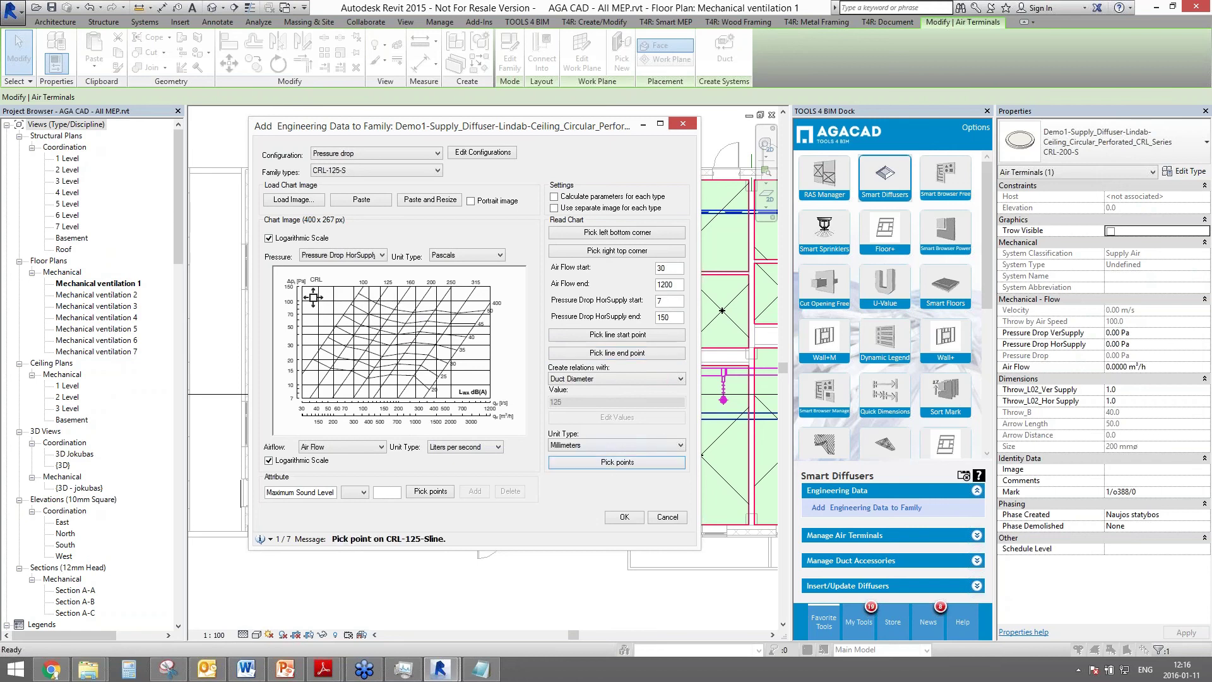
pyautogui.click(385, 291)
pyautogui.click(407, 291)
pyautogui.click(449, 294)
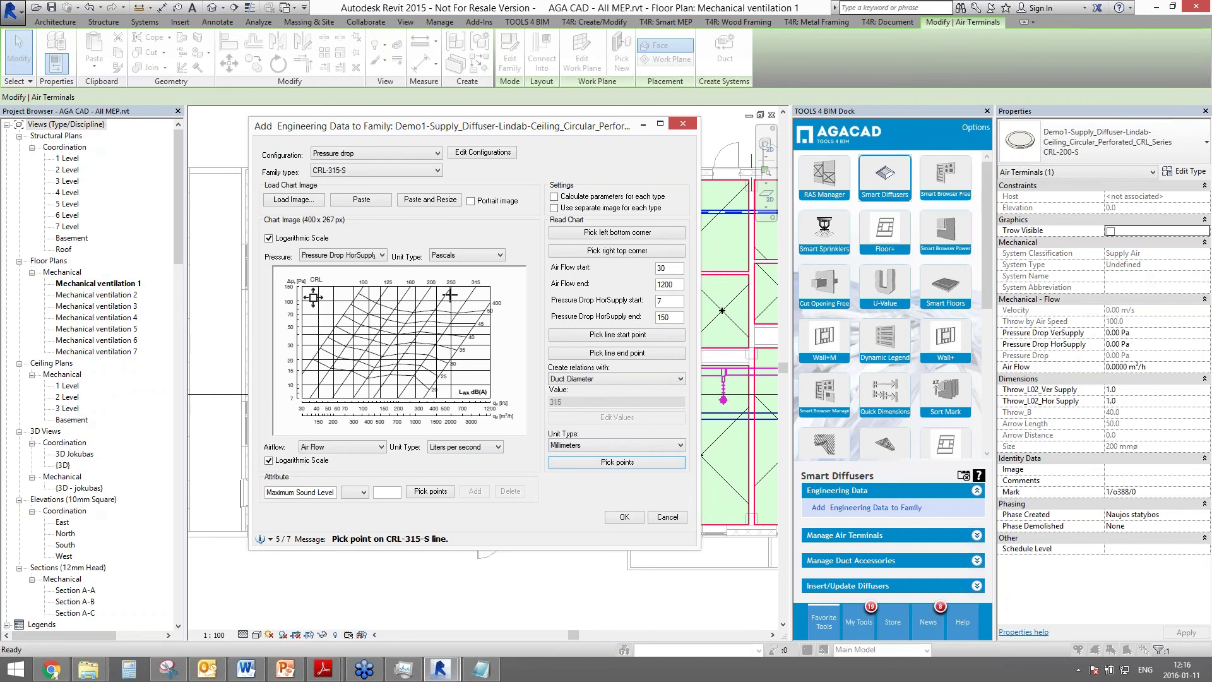
pyautogui.click(487, 304)
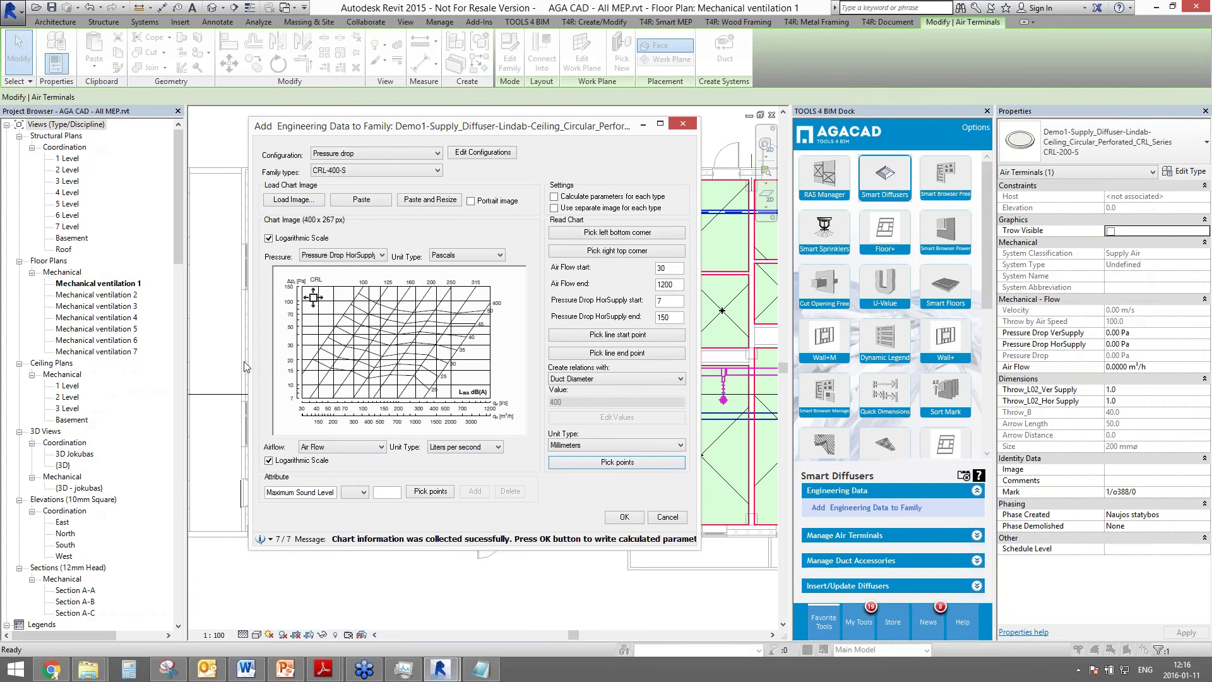
# - Add a Maximum Sound Level 35 curve through the maximum flows of CRL-100 to CRL-400
pyautogui.click(388, 494)
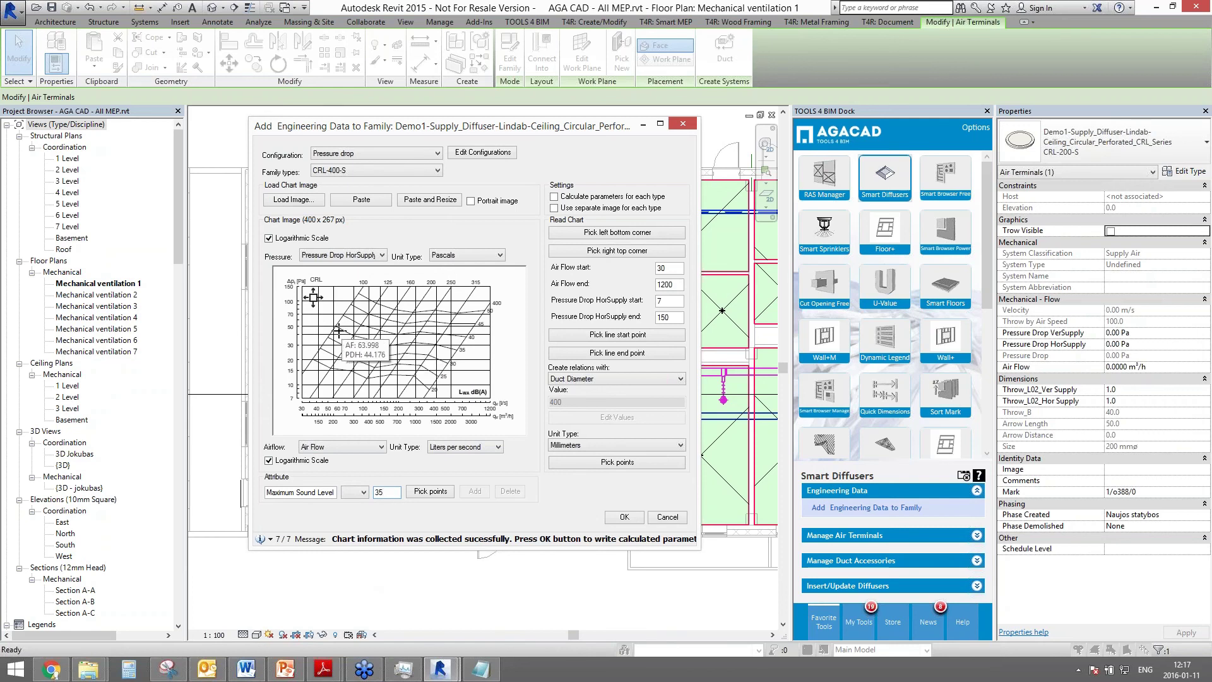
pyautogui.click(313, 297)
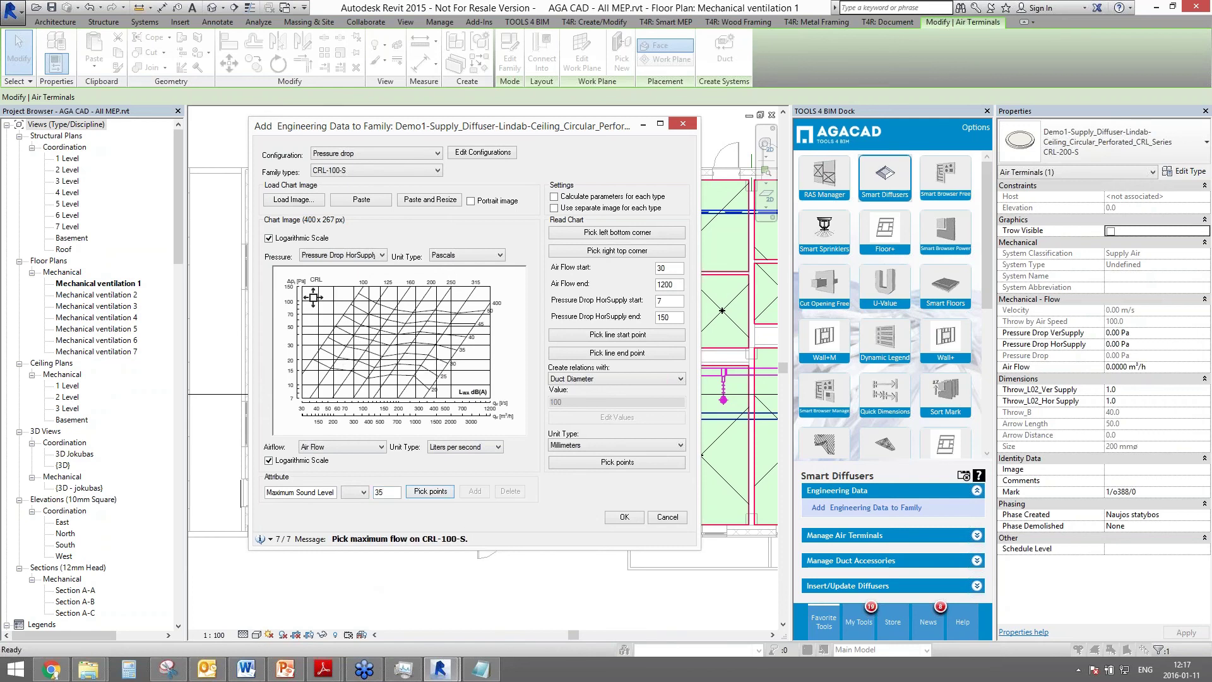
pyautogui.click(339, 327)
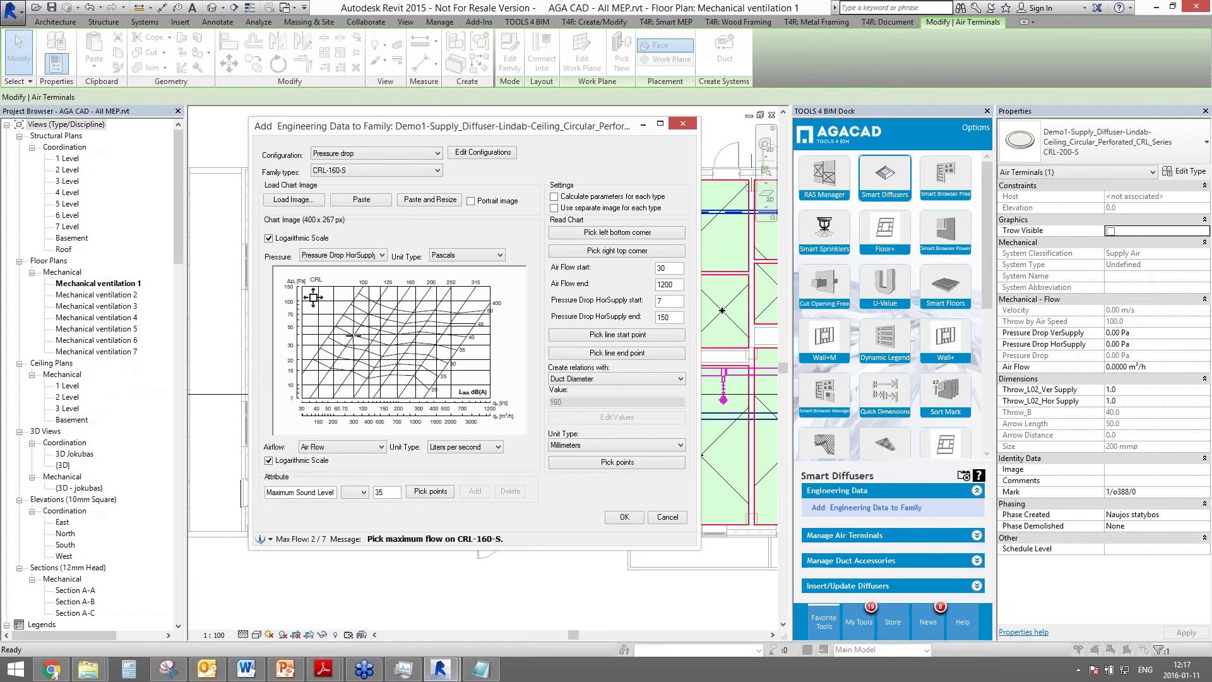
pyautogui.click(373, 339)
pyautogui.click(411, 340)
pyautogui.click(440, 344)
pyautogui.click(456, 349)
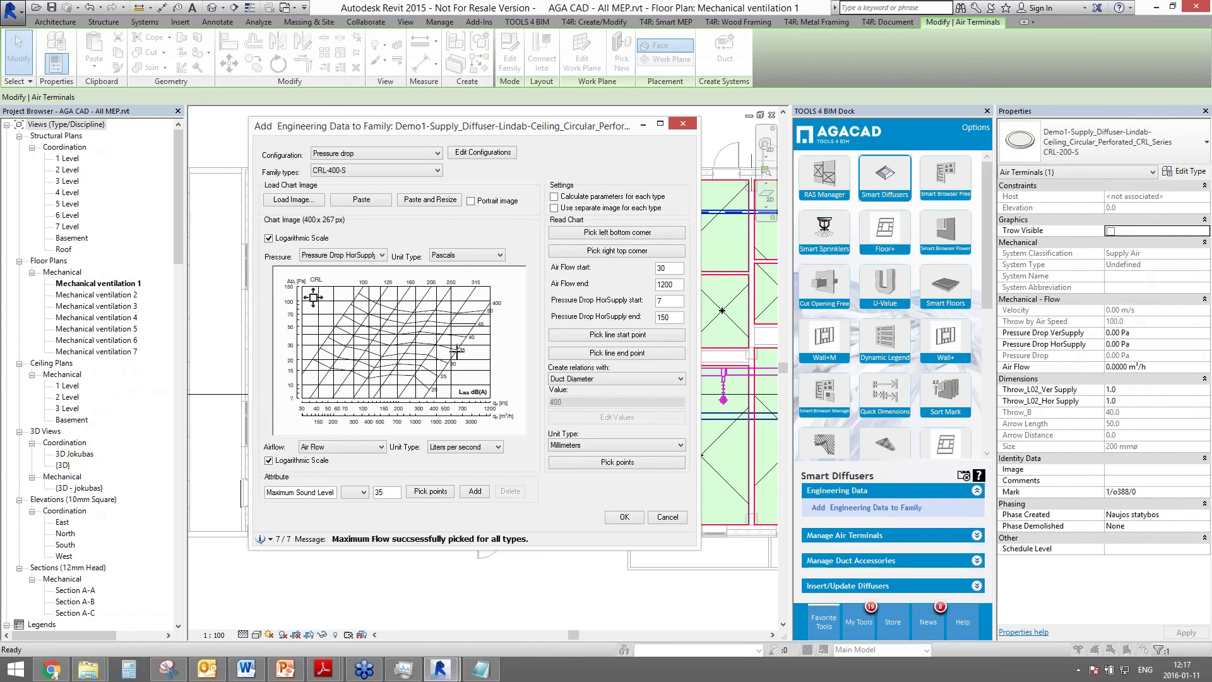
pyautogui.click(474, 491)
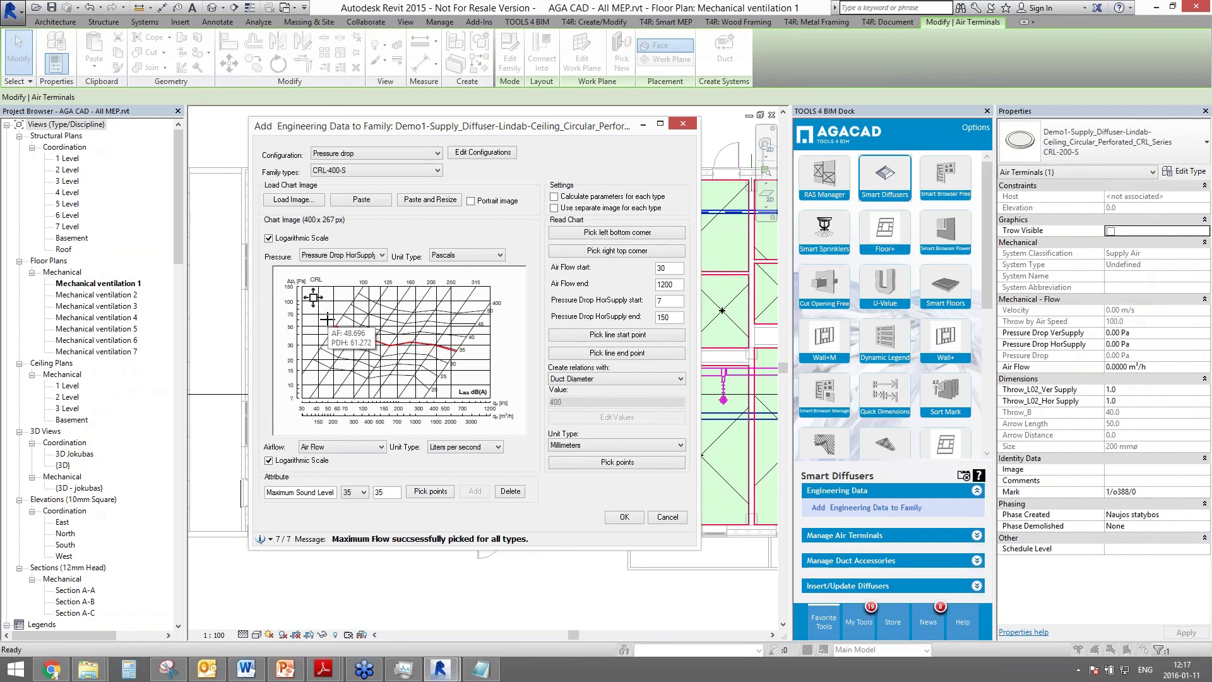
# - Return to the engineering data window and apply the chart data to the diffuser family
pyautogui.click(1139, 278)
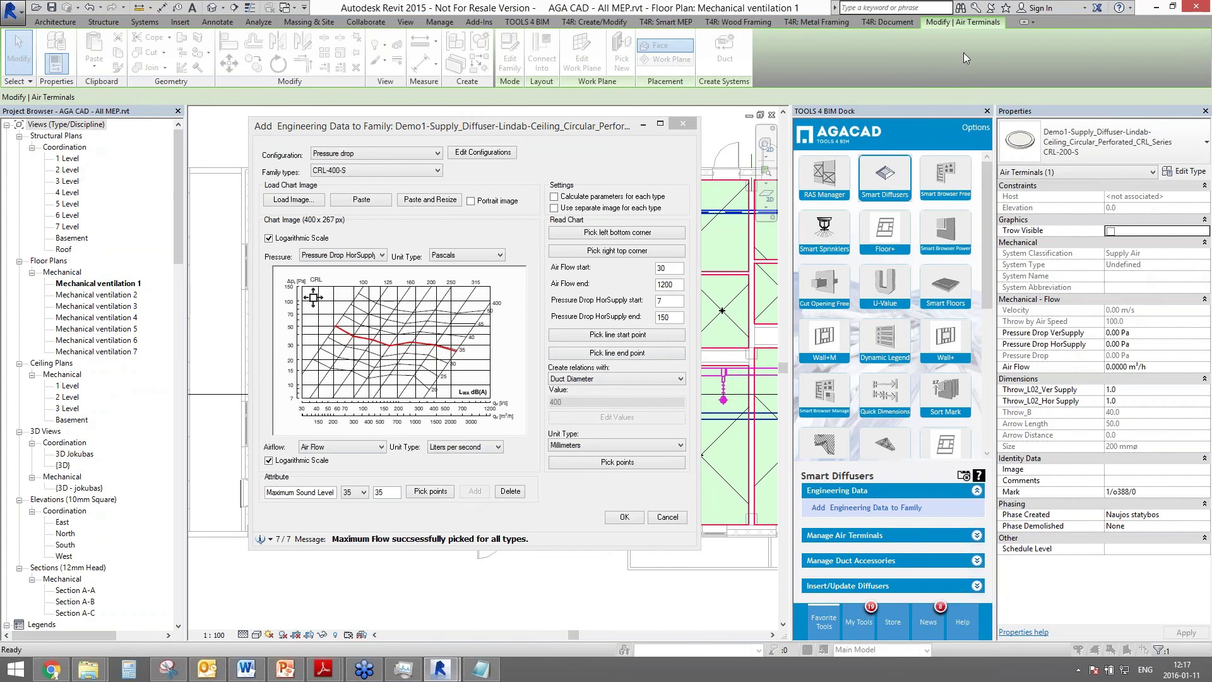
pyautogui.click(442, 353)
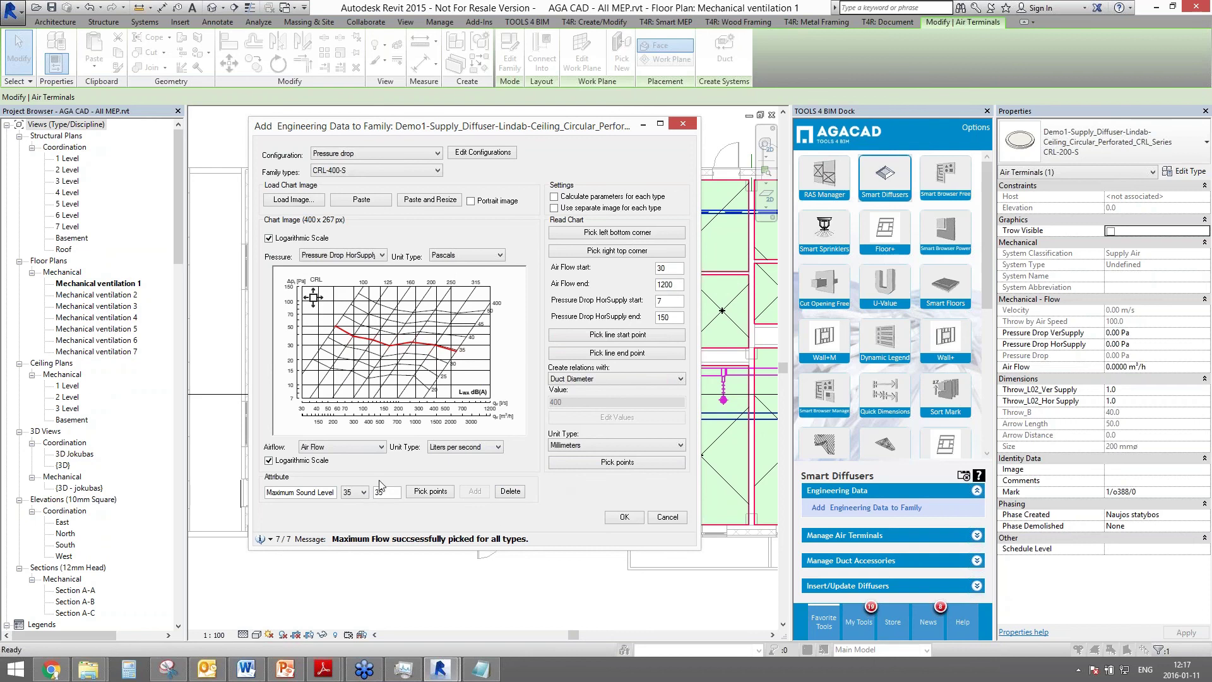
pyautogui.click(412, 494)
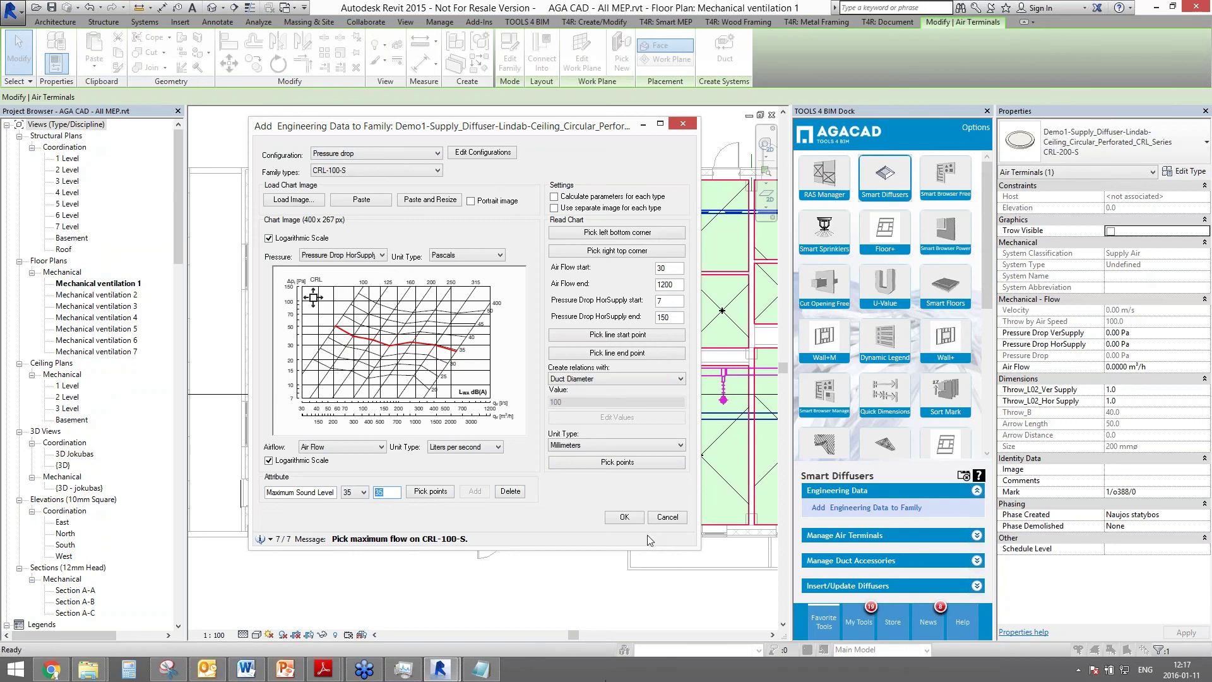
pyautogui.click(622, 517)
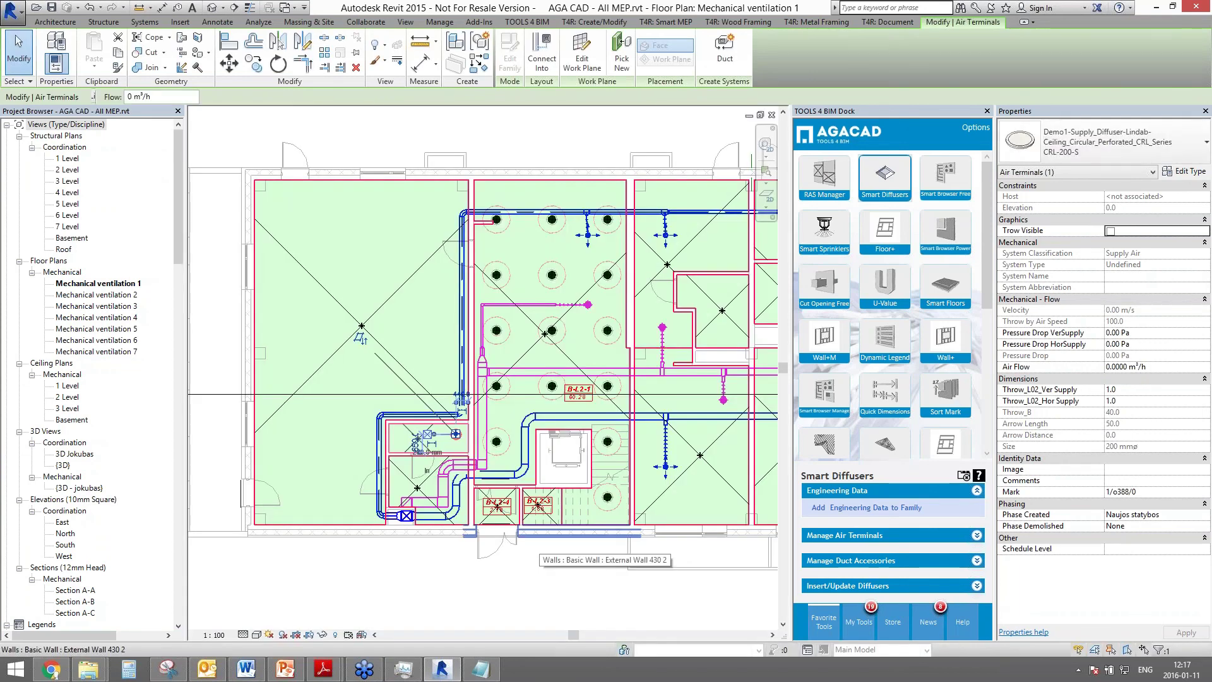
# - Select the left space and start inserting diffuser position symbols as a virtual grid
pyautogui.click(359, 336)
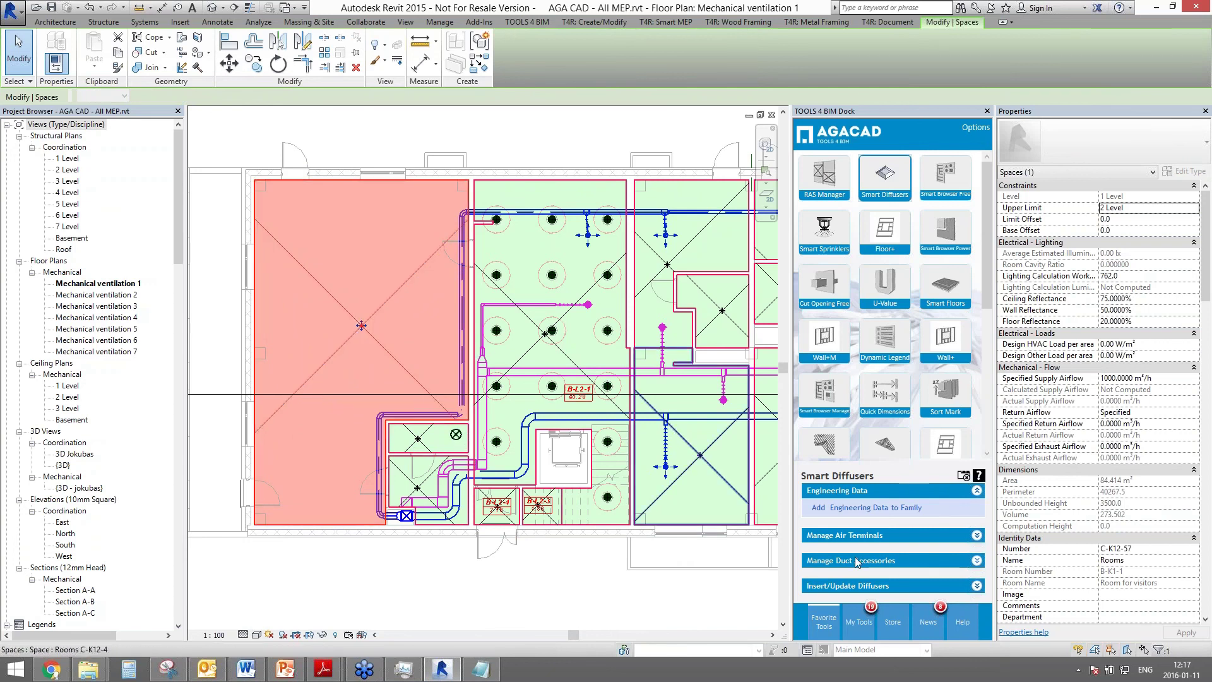
pyautogui.click(830, 586)
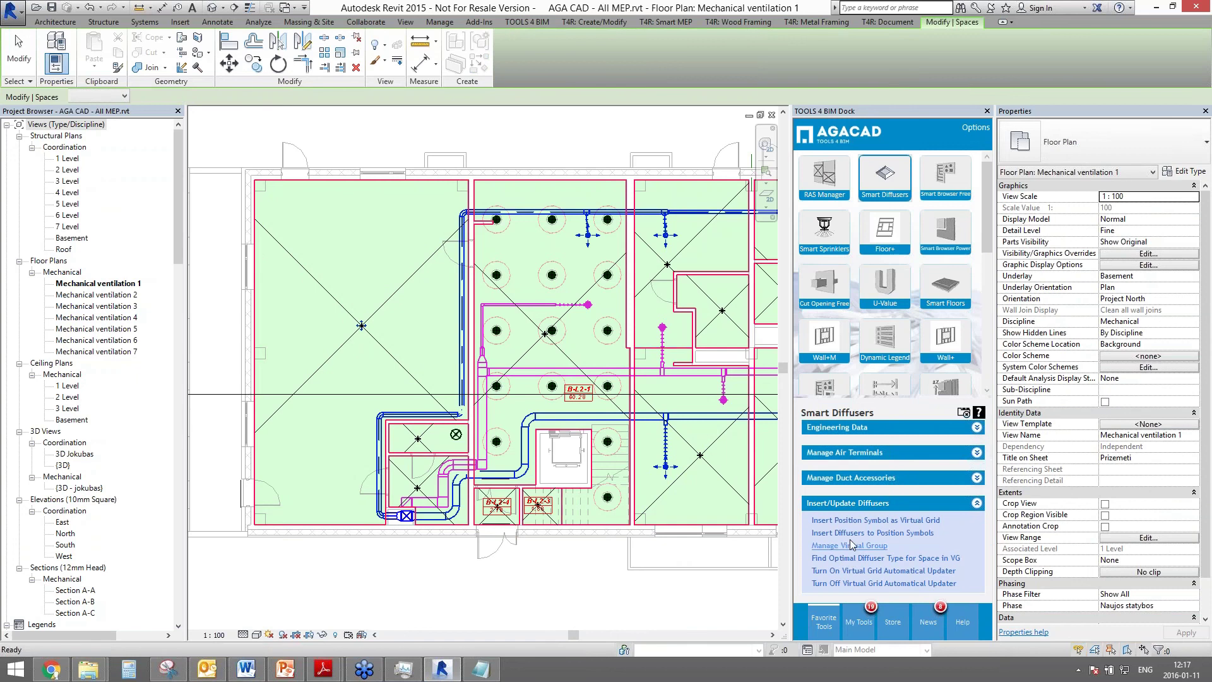
pyautogui.click(832, 524)
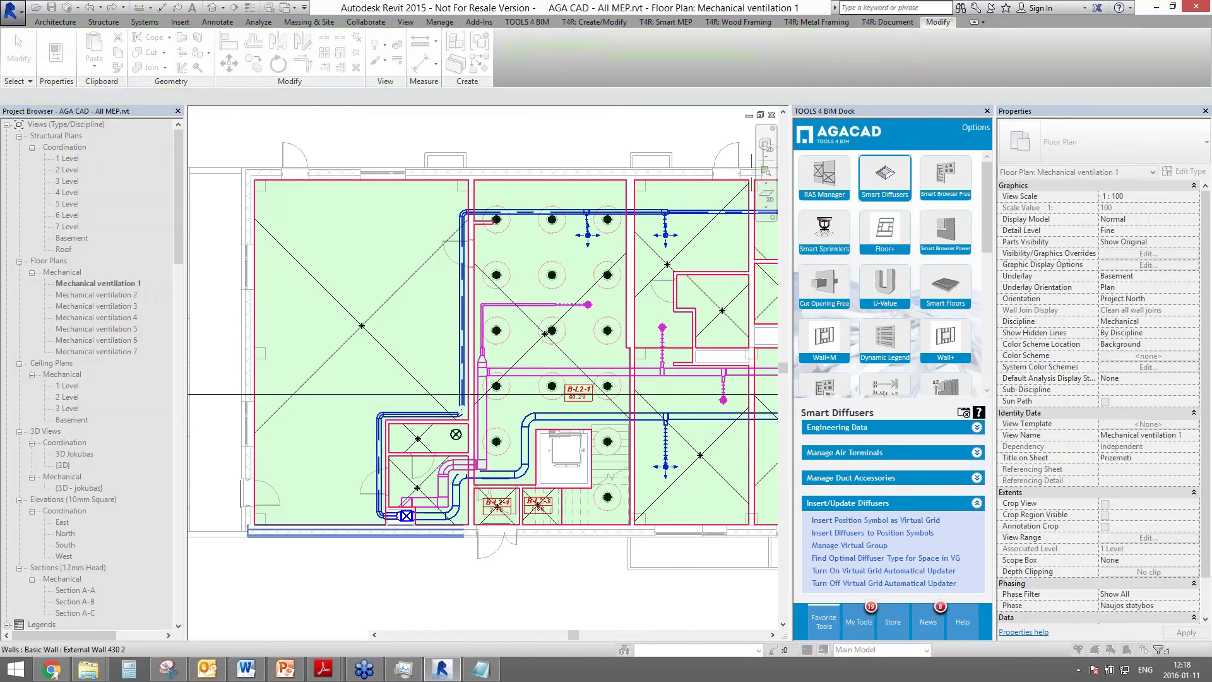
# - Place a supply diffuser position-mark virtual grid in the left room
pyautogui.click(304, 163)
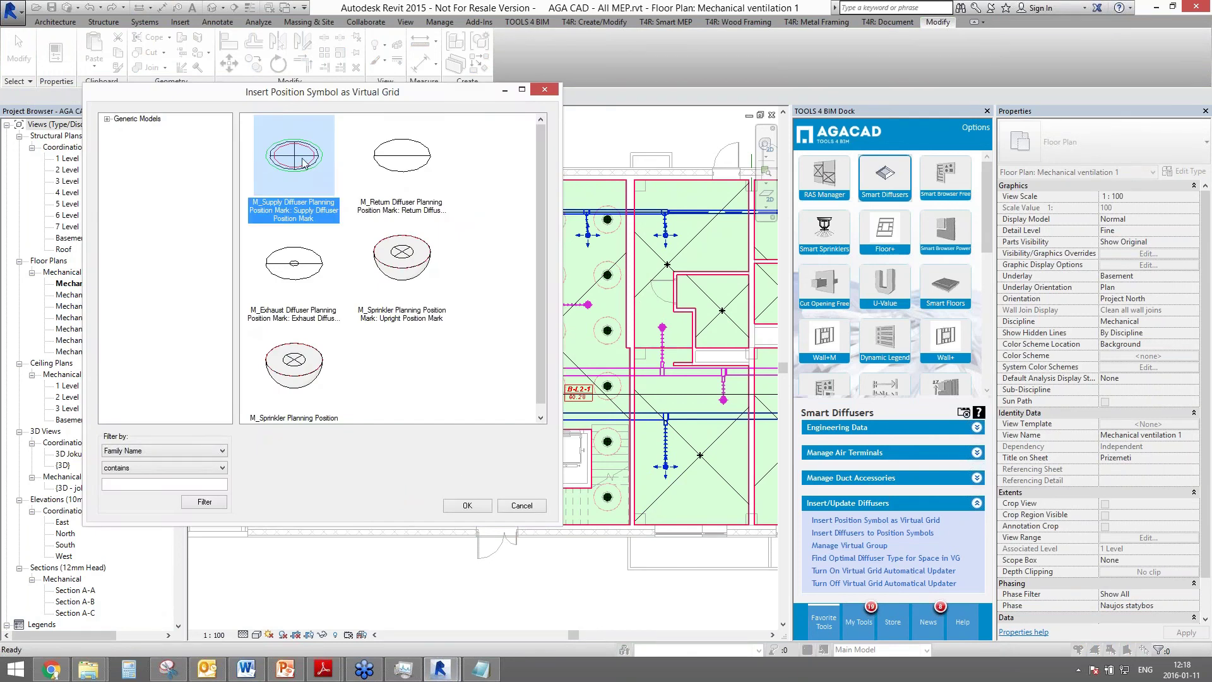
pyautogui.click(467, 506)
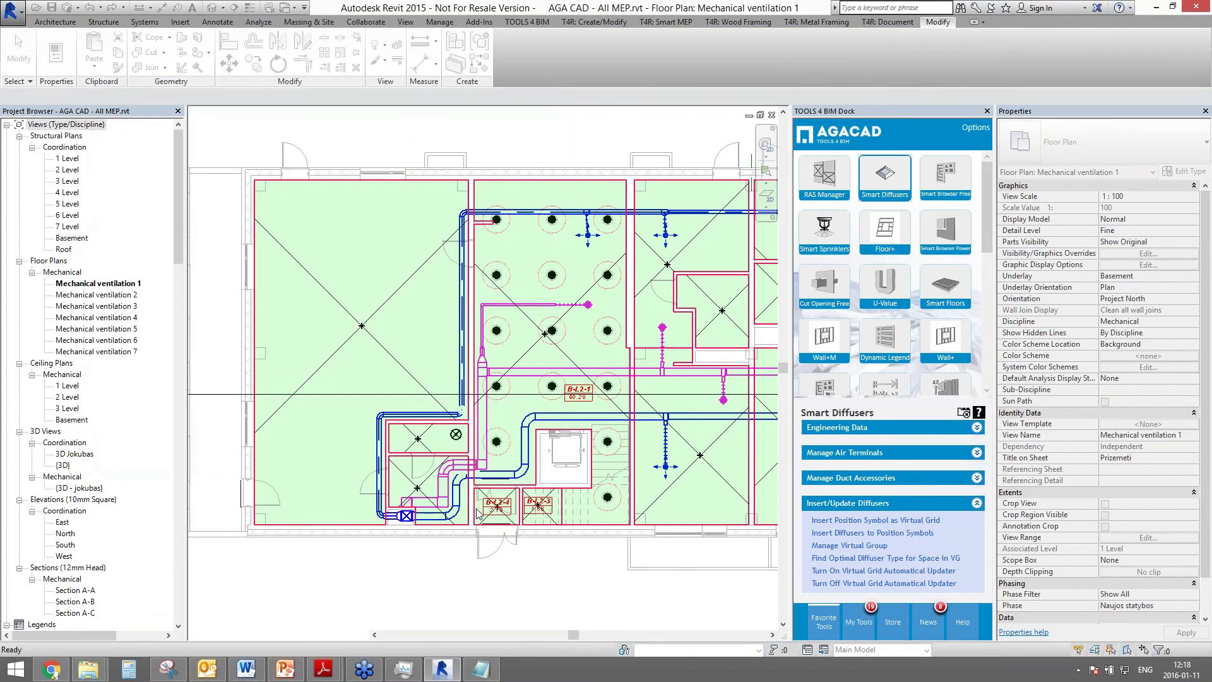
pyautogui.click(418, 442)
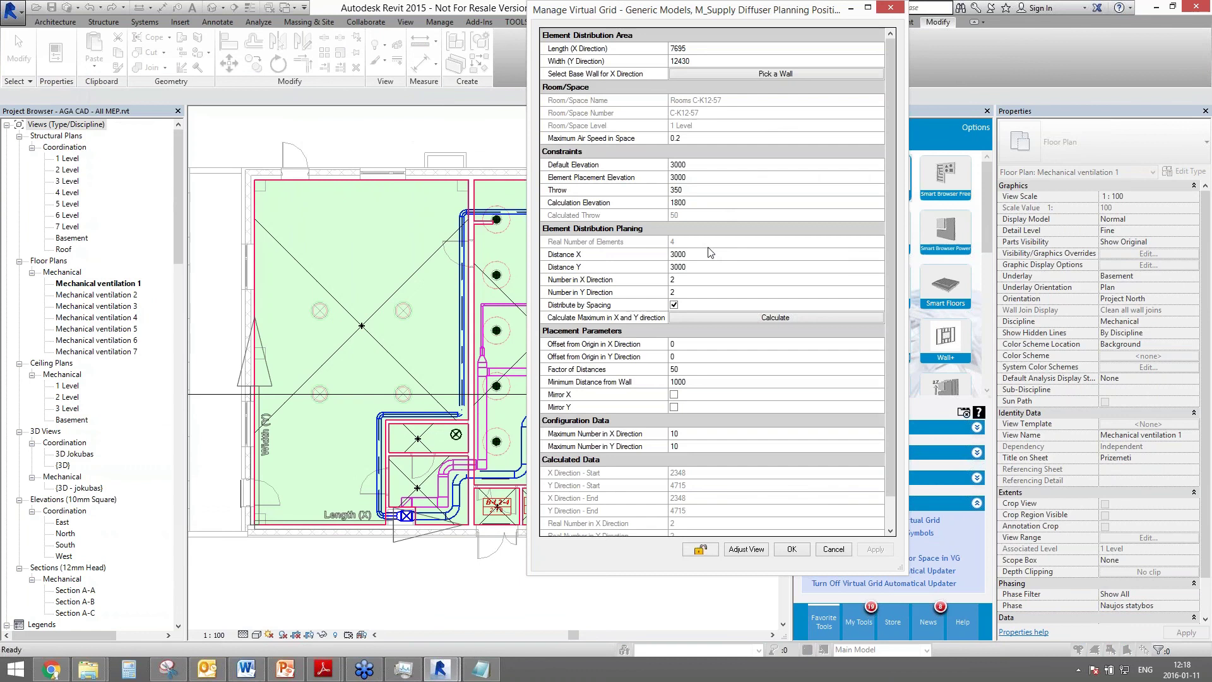
# - Set the virtual grid's Distance X and Y spacing to 2500 and apply it
pyautogui.click(695, 166)
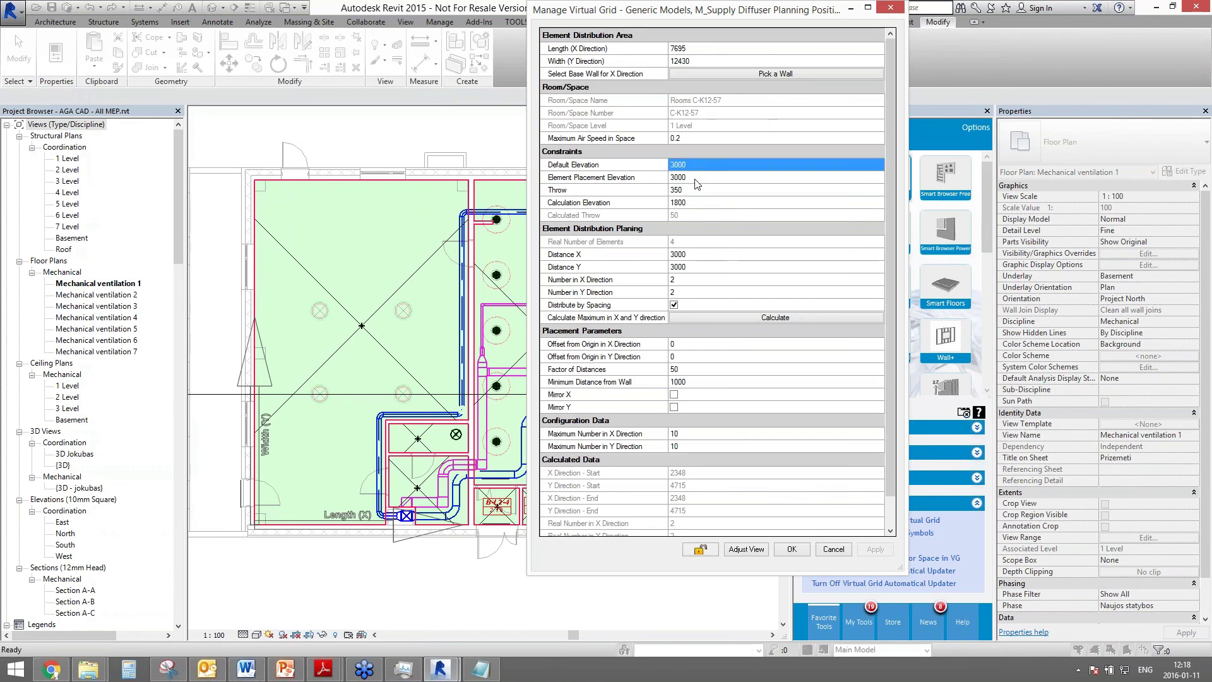
pyautogui.click(703, 254)
pyautogui.click(703, 266)
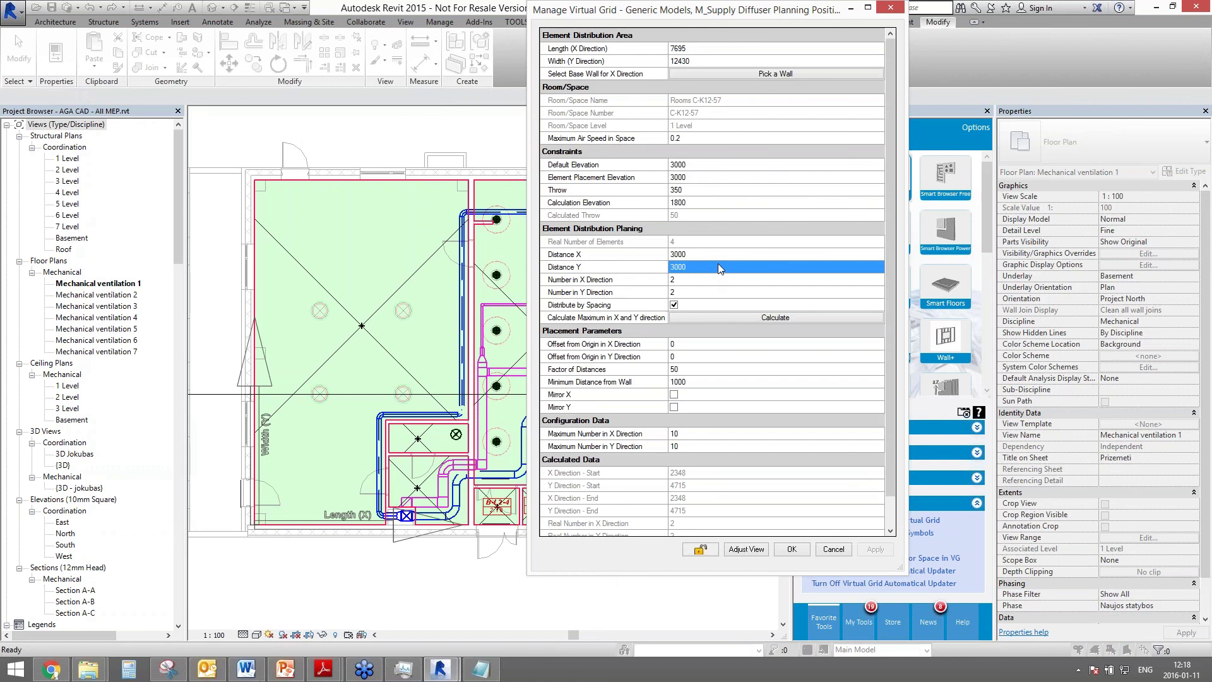
pyautogui.click(700, 256)
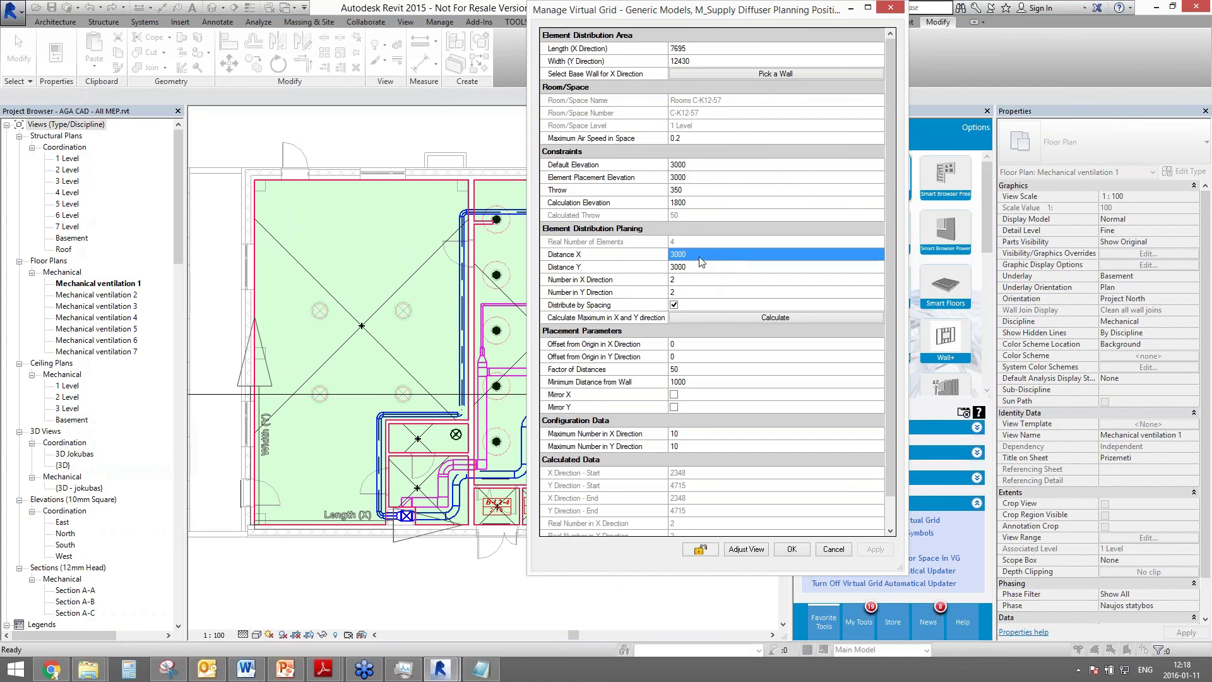
pyautogui.write('25')
pyautogui.click(699, 267)
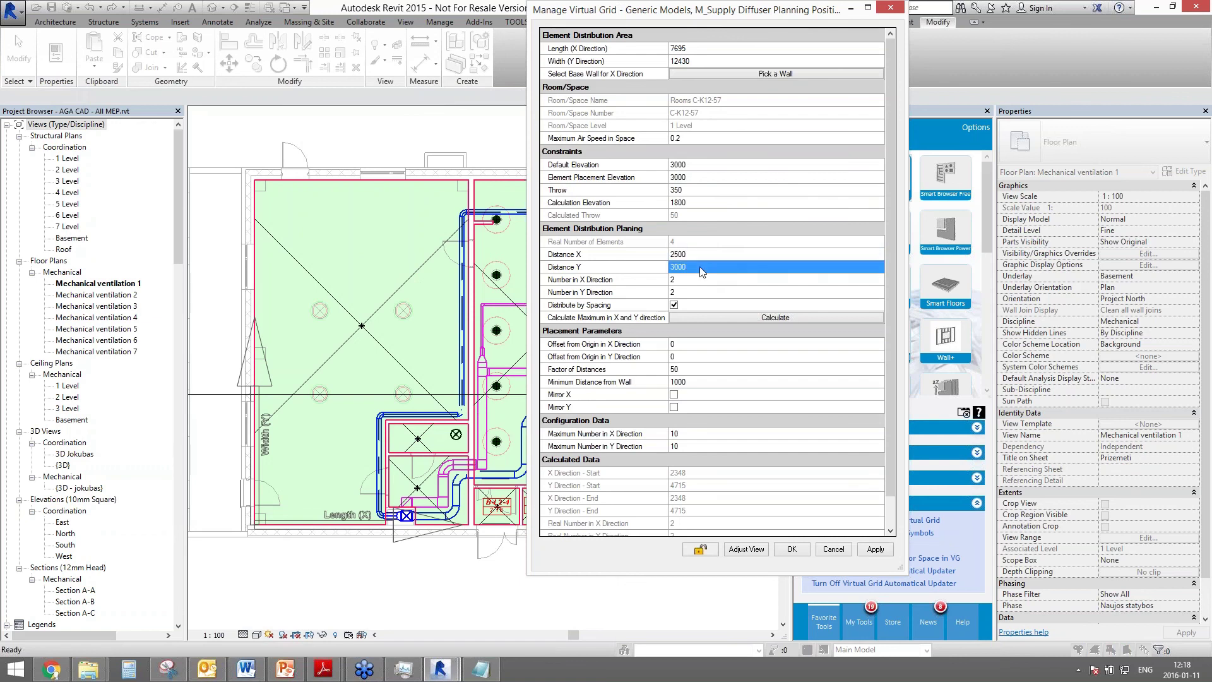
pyautogui.write('2500')
pyautogui.press('Return')
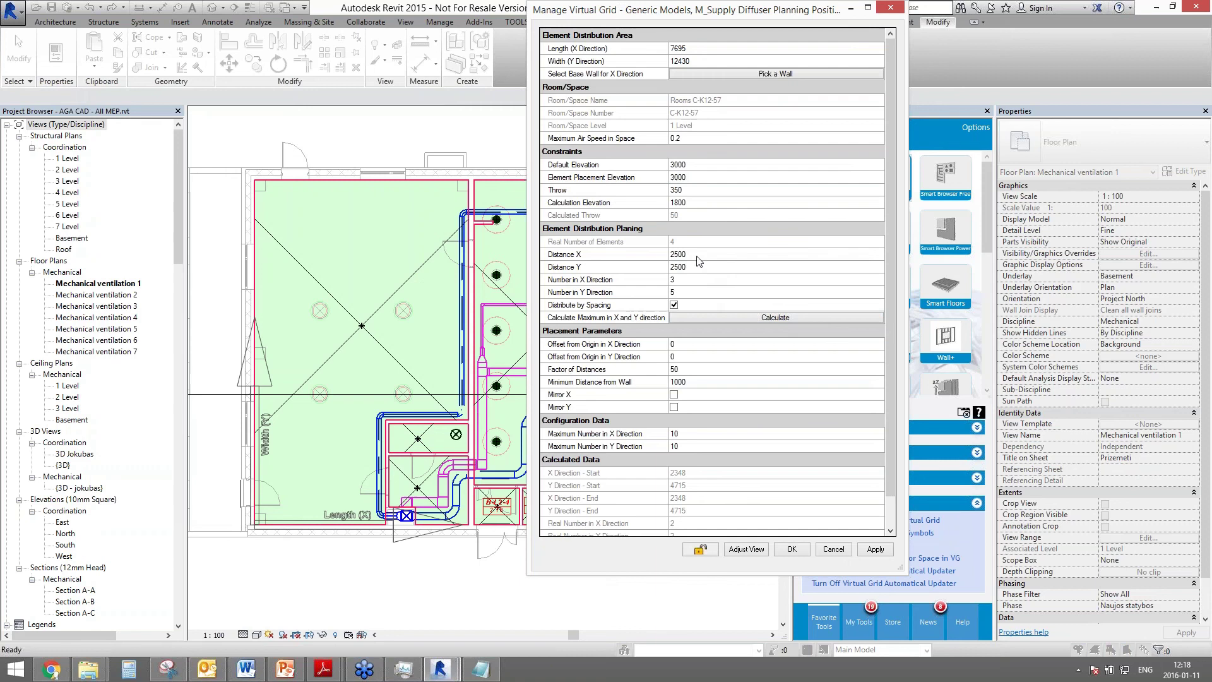
pyautogui.click(863, 549)
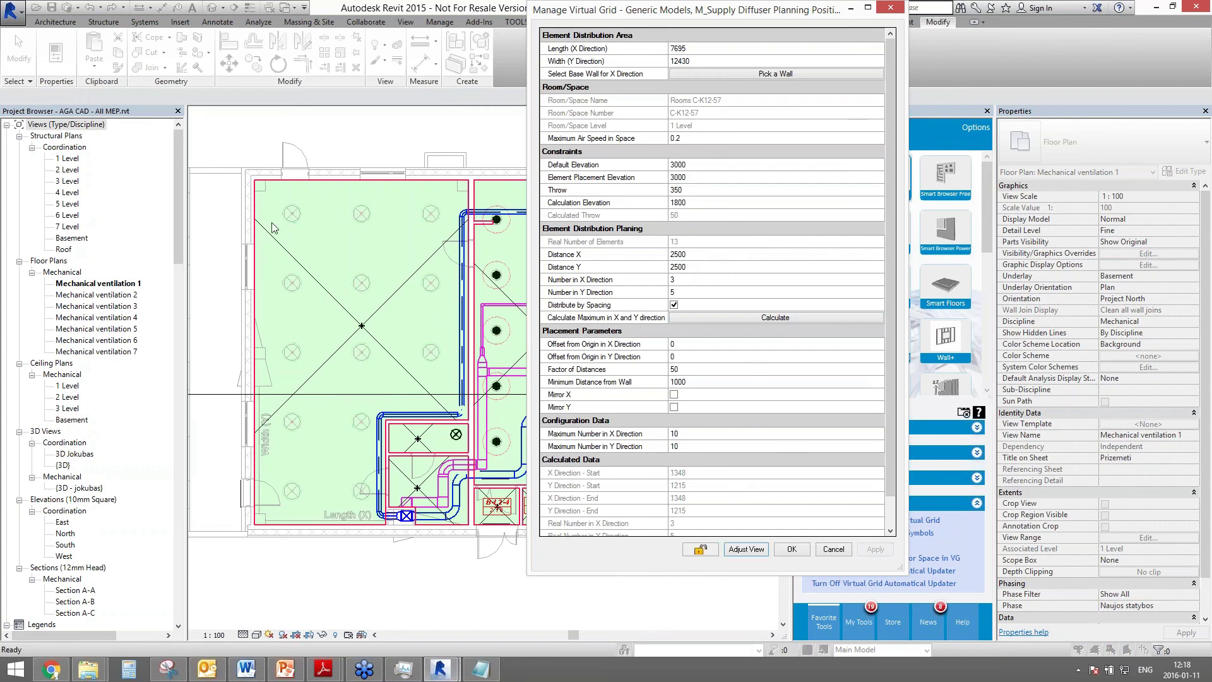
pyautogui.click(792, 548)
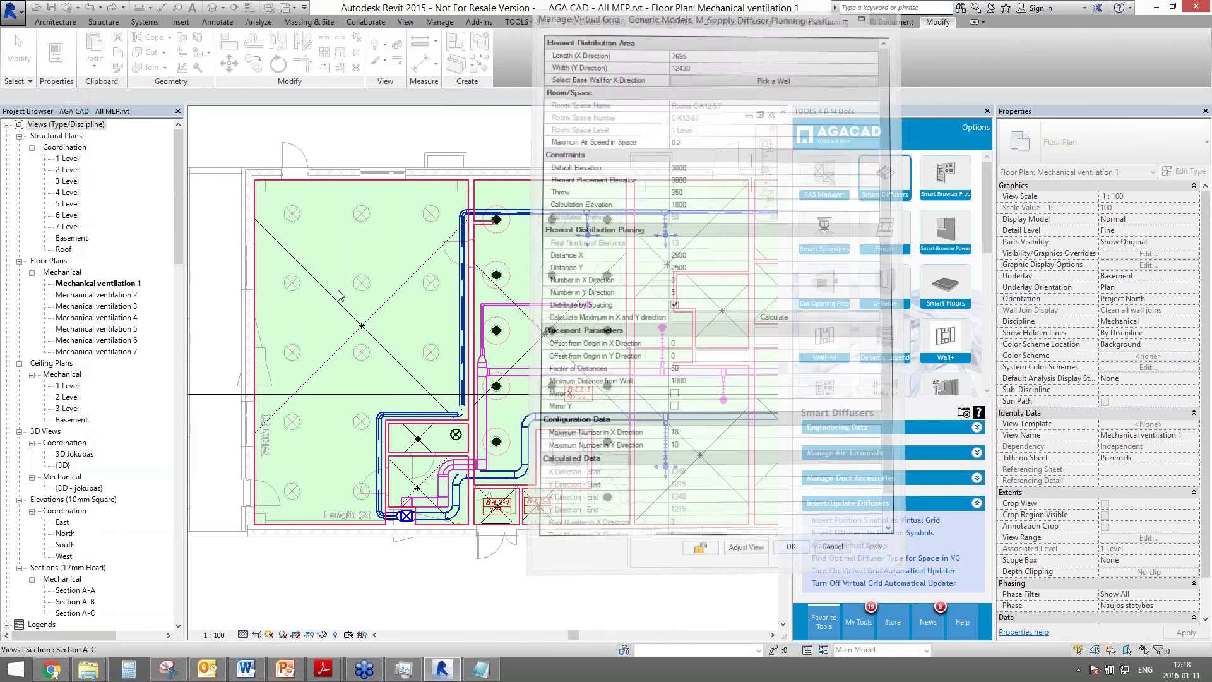
# - Add horizontal and vertical 2500 aligned dimensions between the upper-left position marks
pyautogui.scroll(5, 273, 220)
pyautogui.press('d')
pyautogui.press('i')
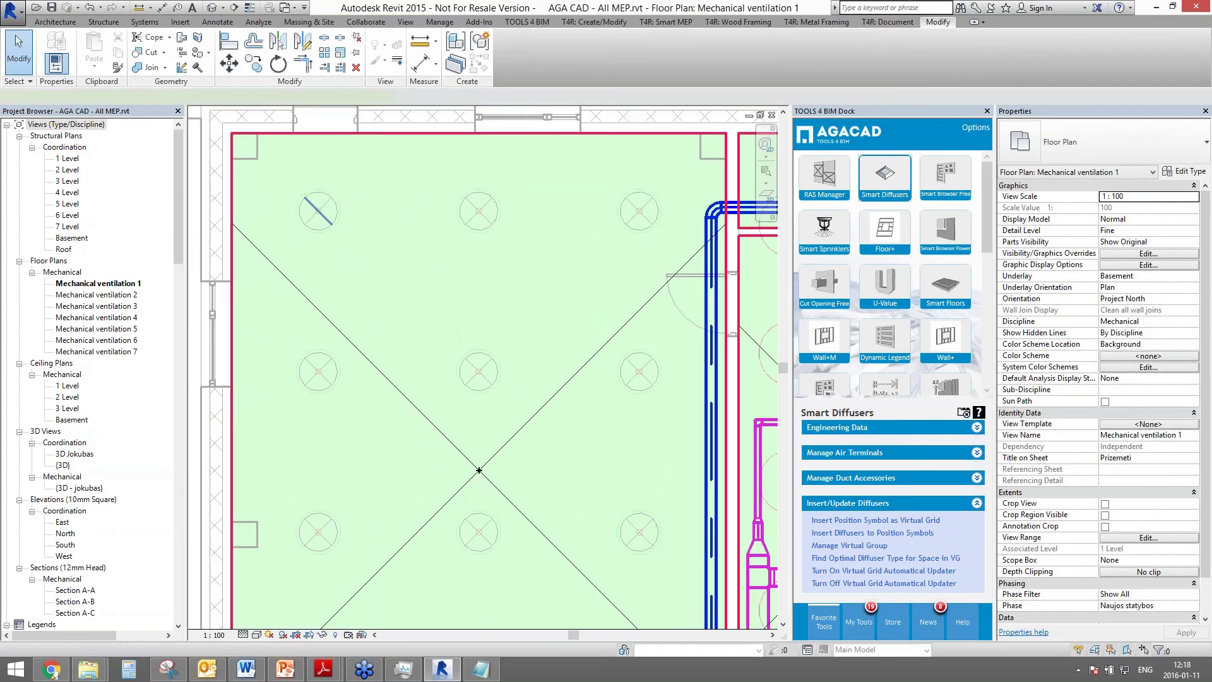
pyautogui.click(319, 213)
pyautogui.click(478, 212)
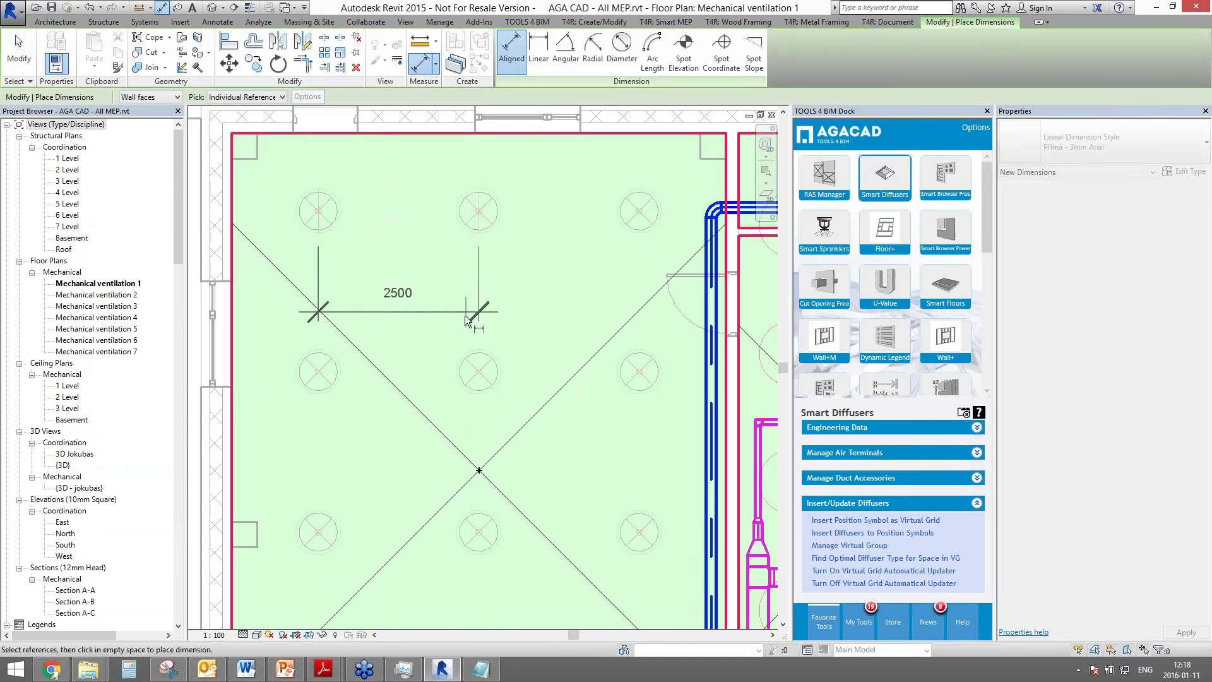
pyautogui.click(385, 315)
pyautogui.click(319, 212)
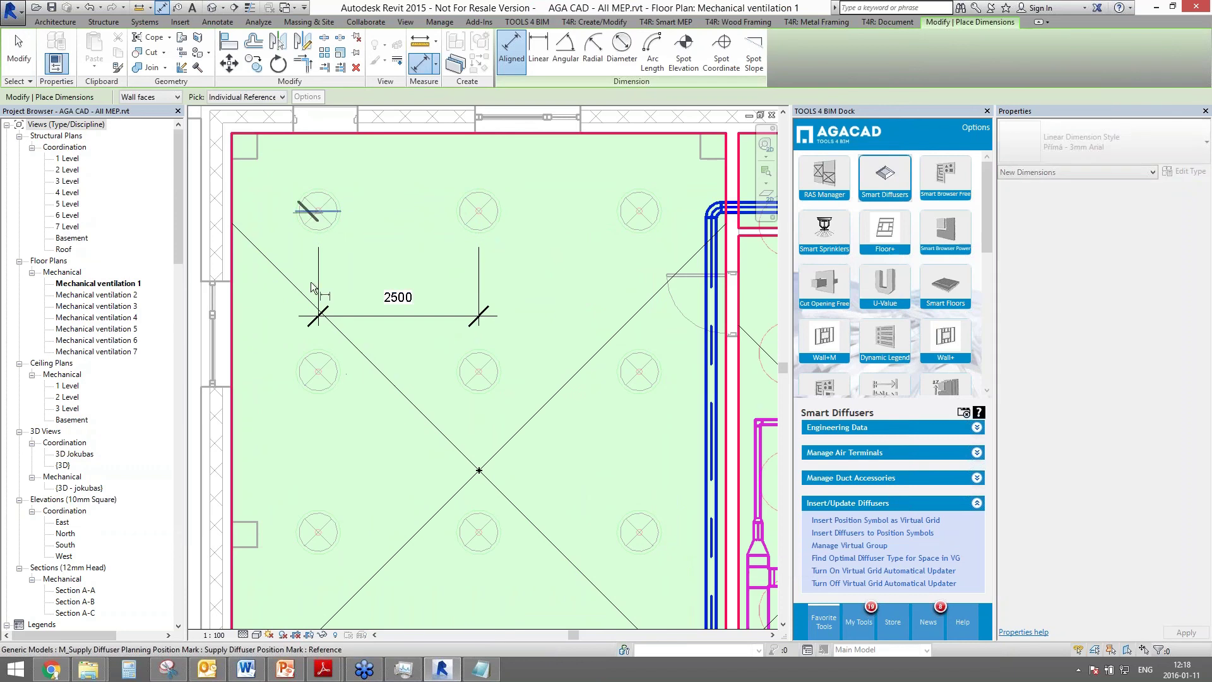
pyautogui.click(318, 373)
pyautogui.click(270, 353)
pyautogui.press('Escape')
pyautogui.press('Escape')
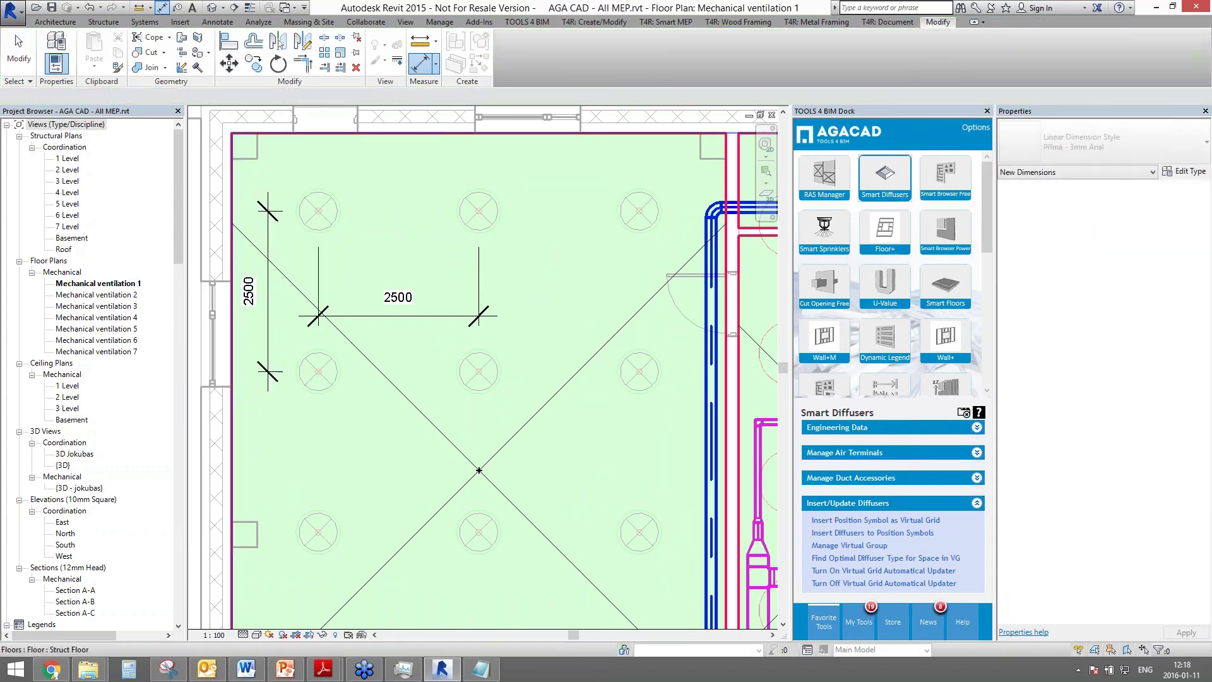
# - Select a diffuser position mark and launch Insert Diffusers to Position Symbols
pyautogui.scroll(-4, 397, 341)
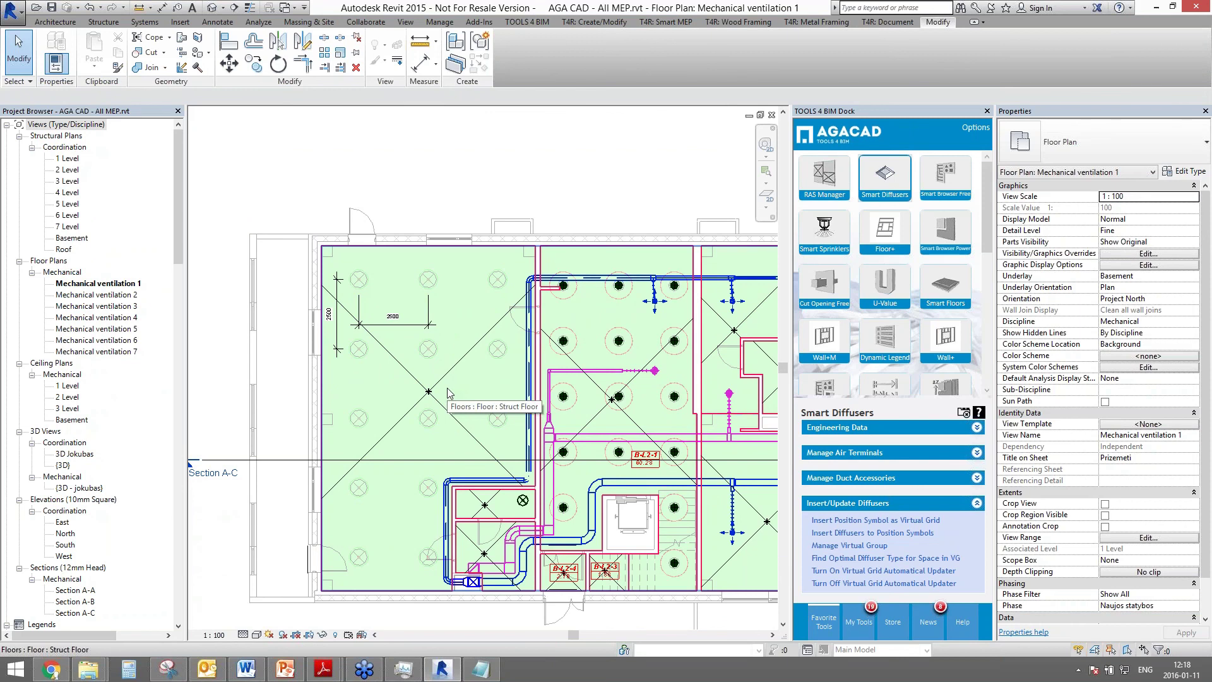
pyautogui.scroll(-2, 442, 284)
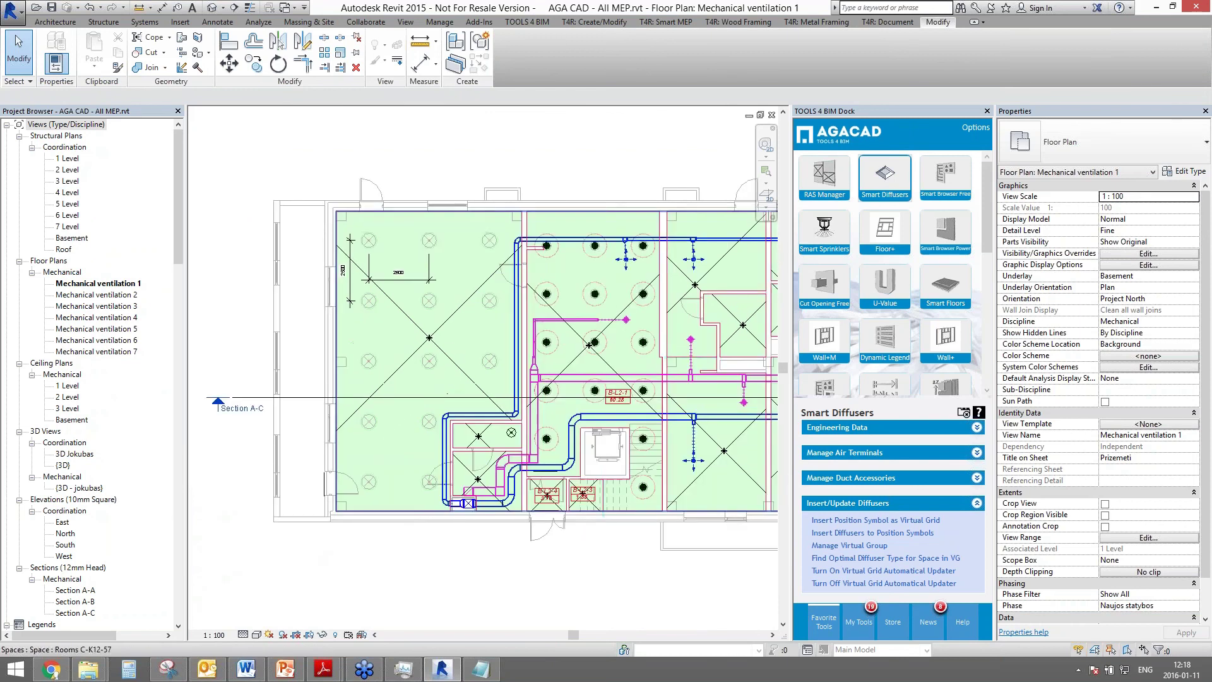
pyautogui.click(435, 240)
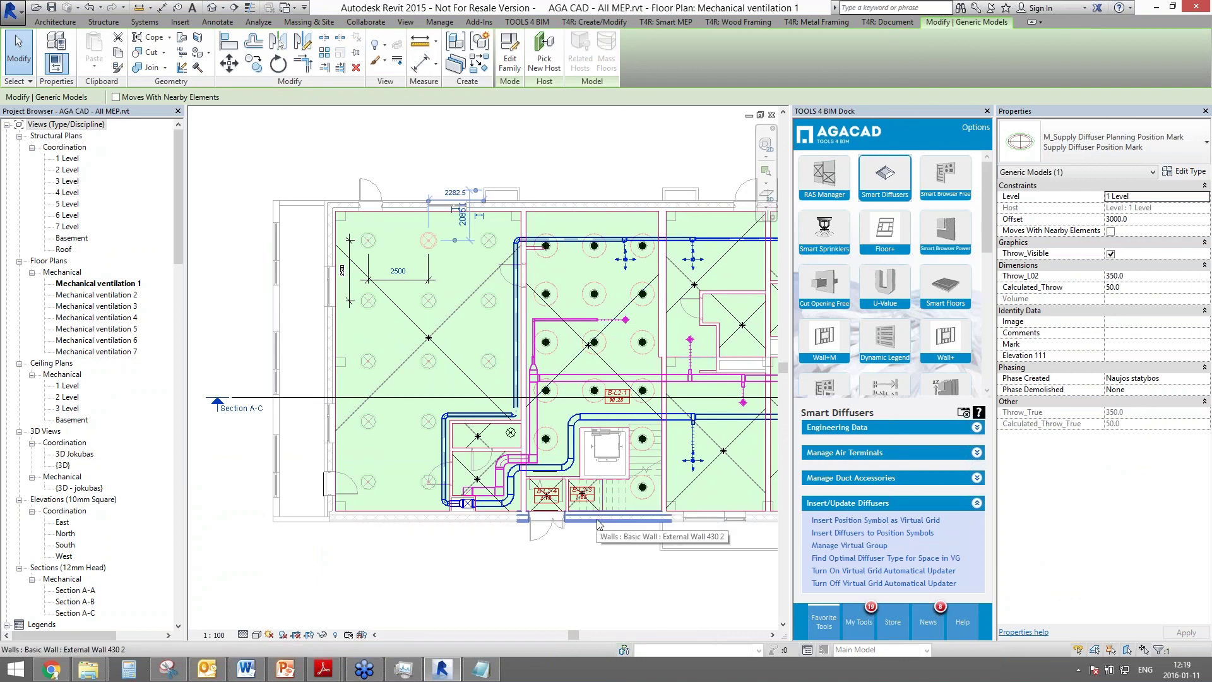
pyautogui.click(839, 533)
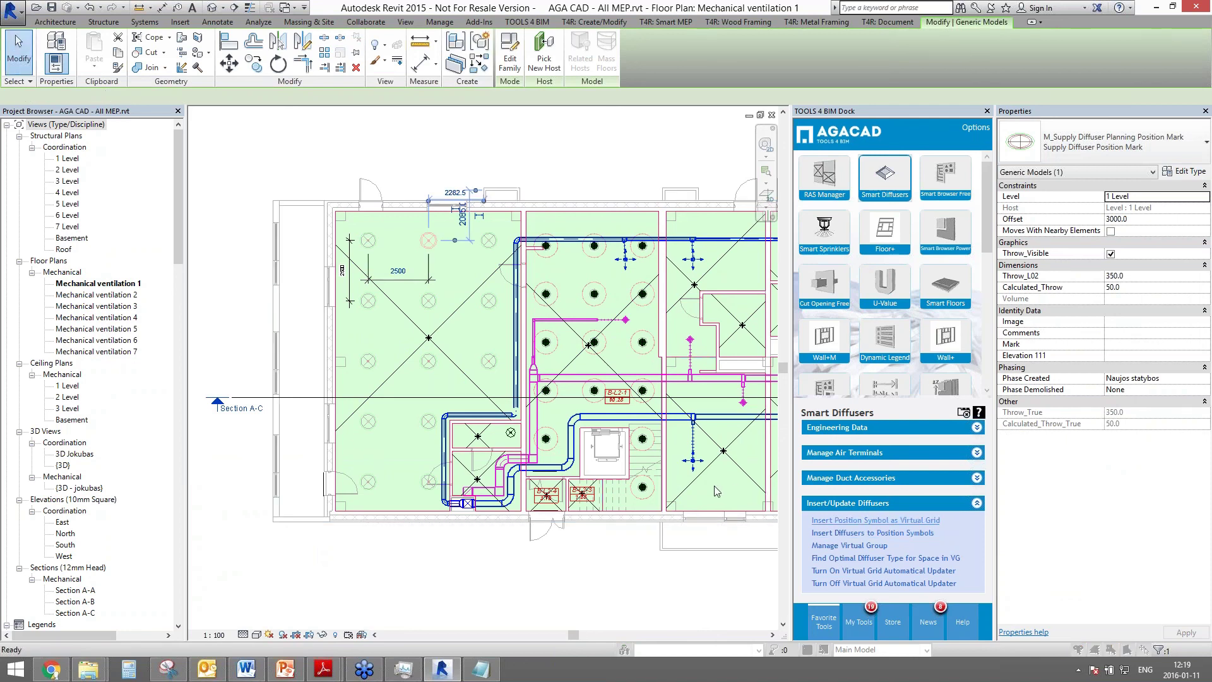
# - Insert CRL-400-S circular perforated diffusers from the Lindab CRL series at the position marks
pyautogui.click(183, 172)
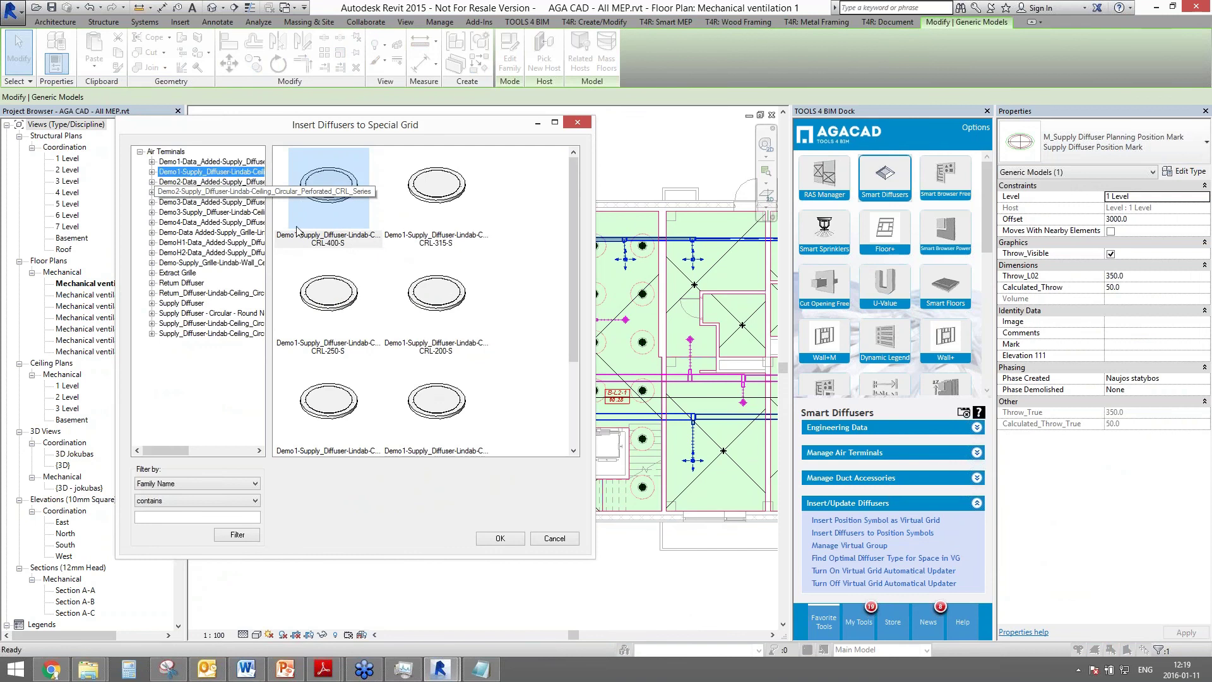
pyautogui.click(334, 210)
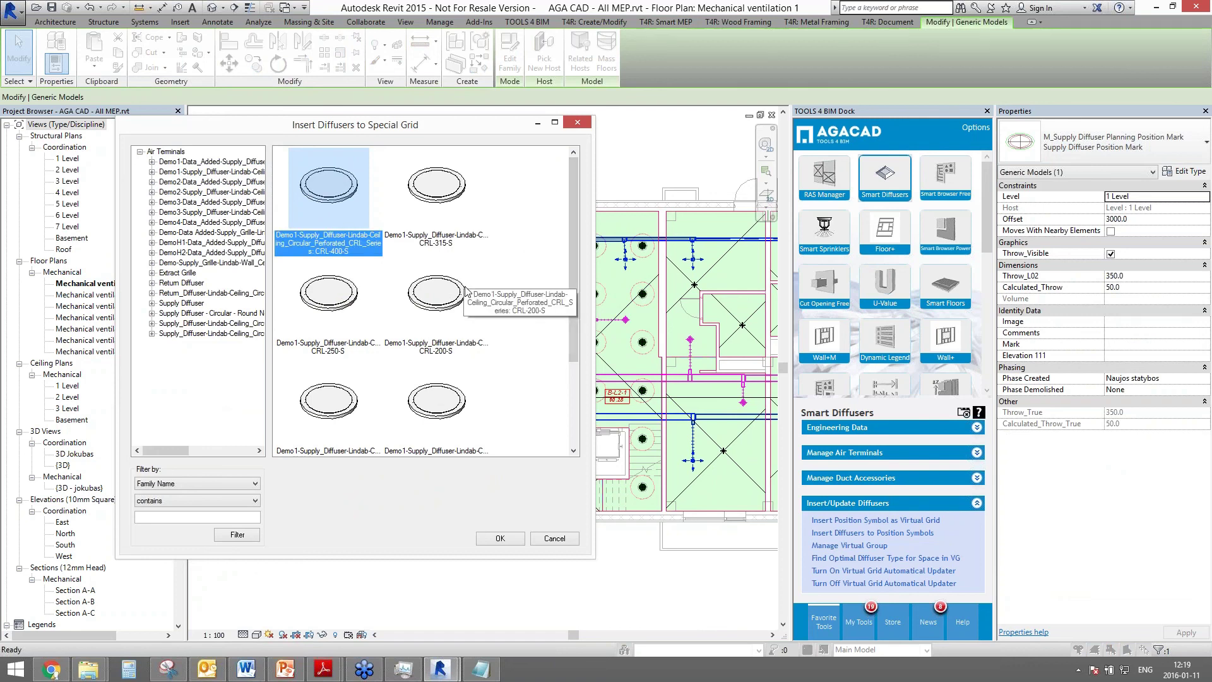
pyautogui.click(509, 539)
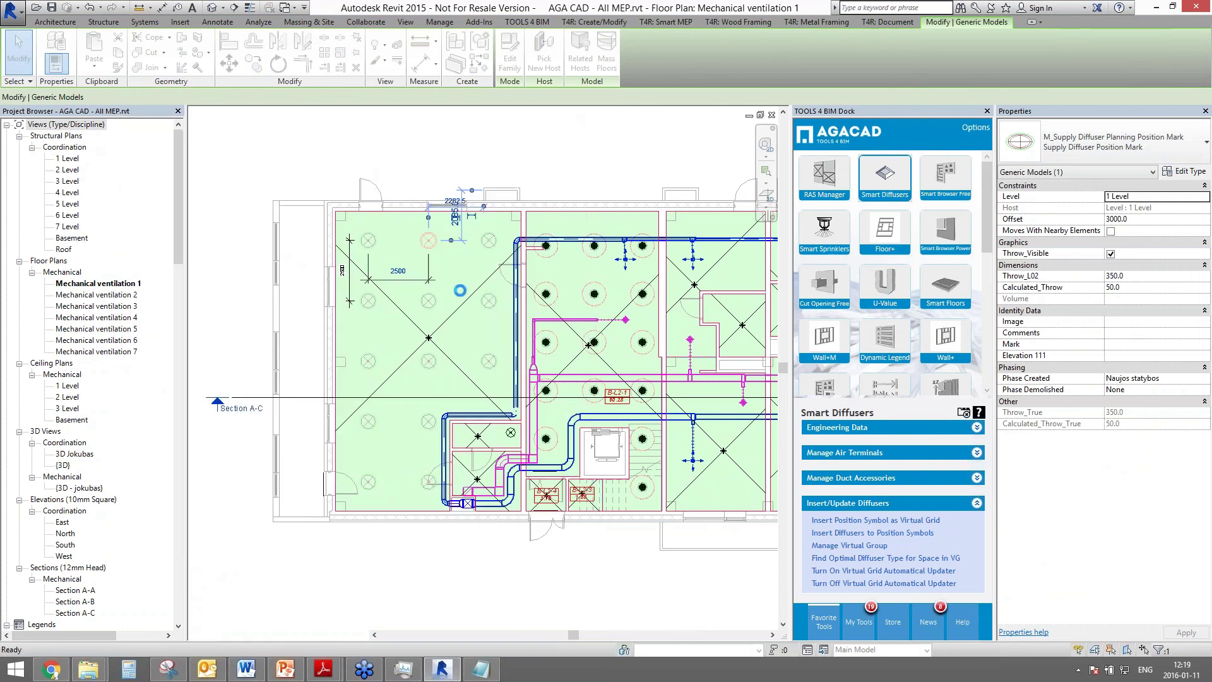
pyautogui.click(377, 245)
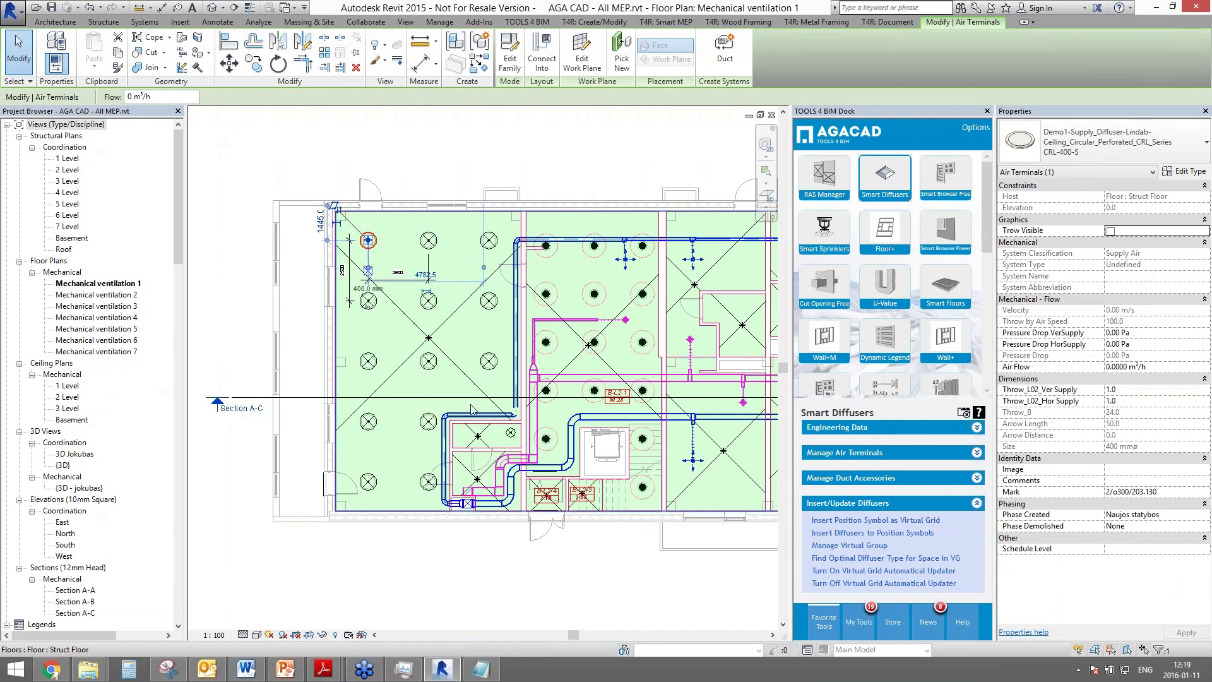
# - Run Find Optimal Diffuser Type for 13 CRL-400-S terminals at 1000 m³/h supply airflow
pyautogui.click(829, 558)
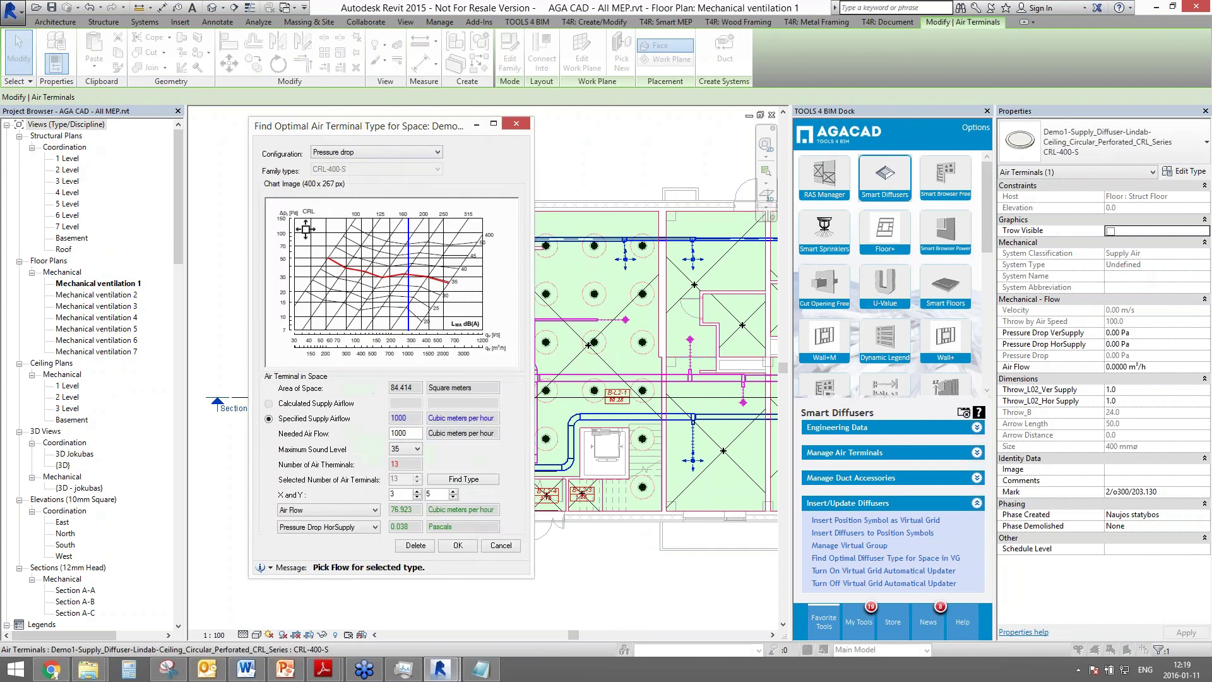
pyautogui.moveTo(416, 139); pyautogui.dragTo(710, 153)
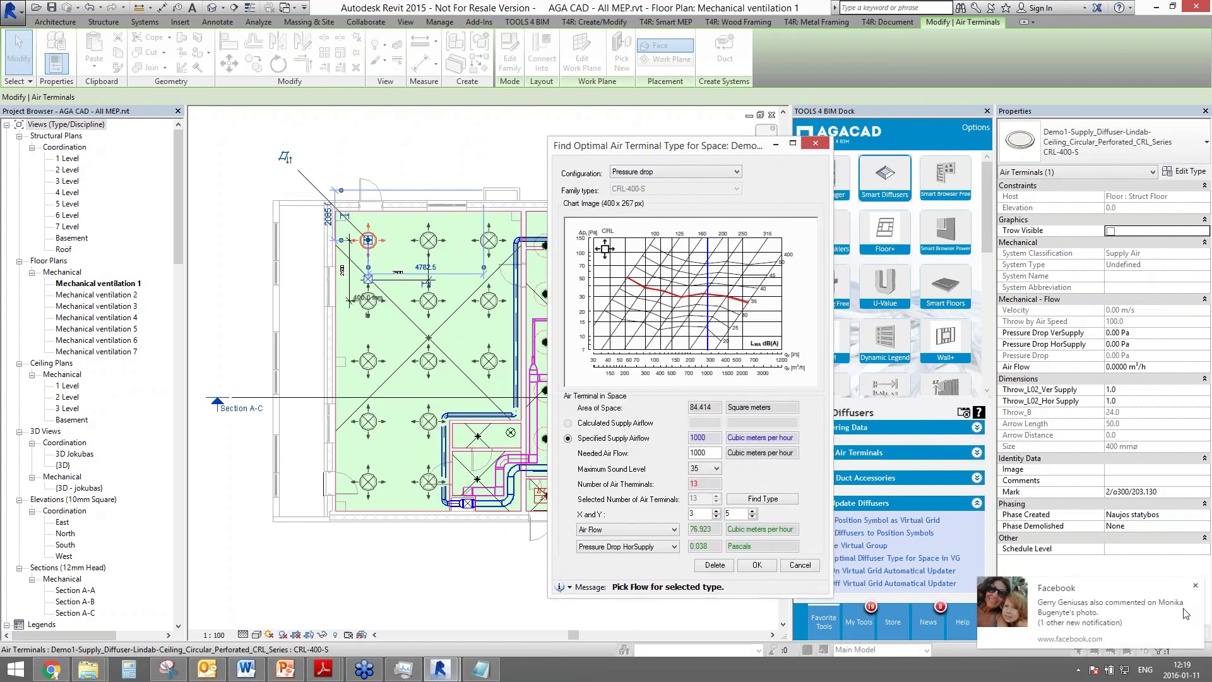
pyautogui.click(1195, 586)
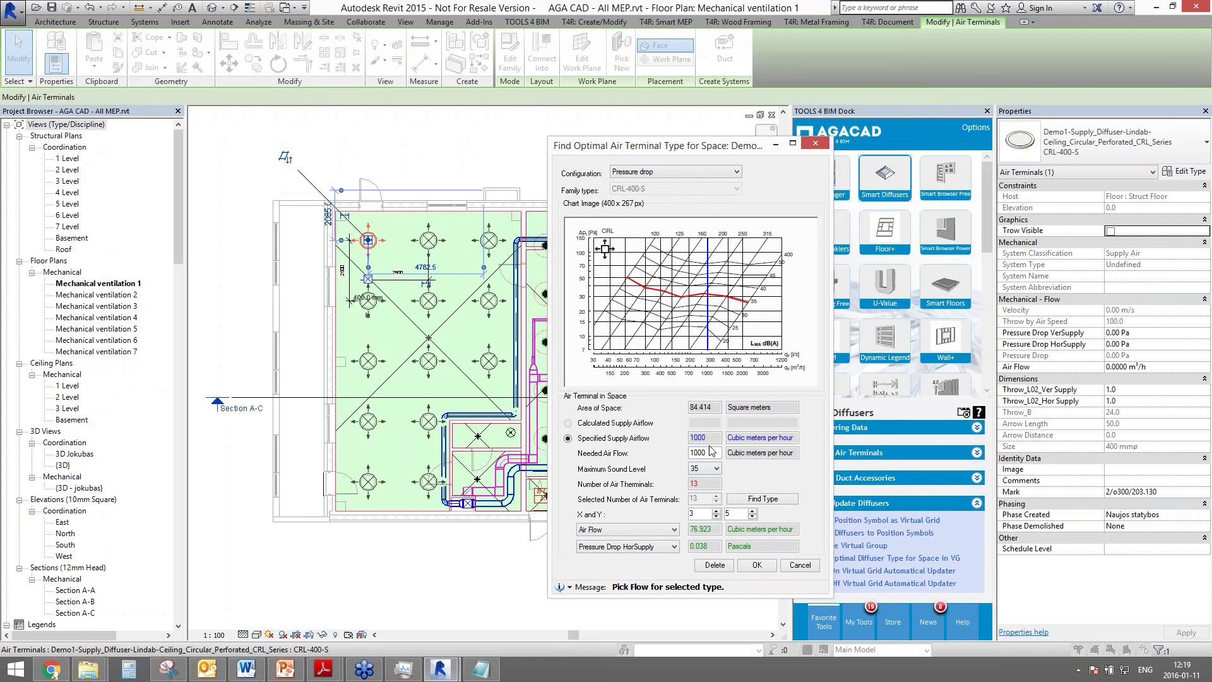
pyautogui.doubleClick(689, 437)
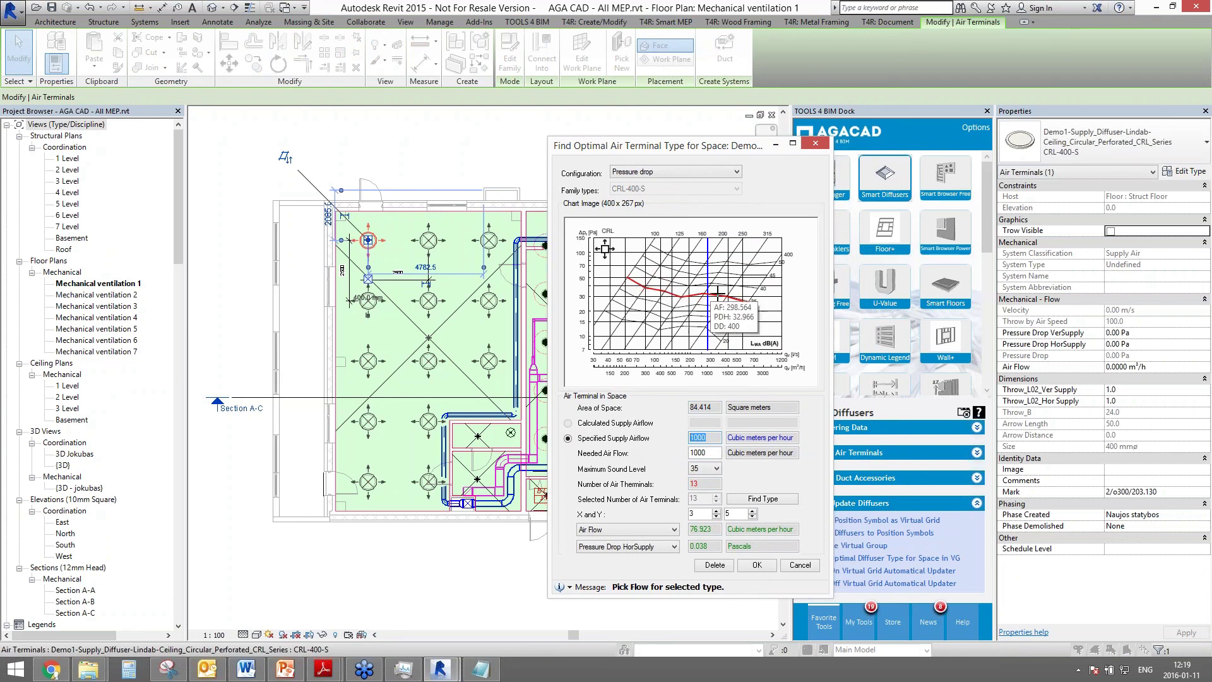
pyautogui.moveTo(747, 301)
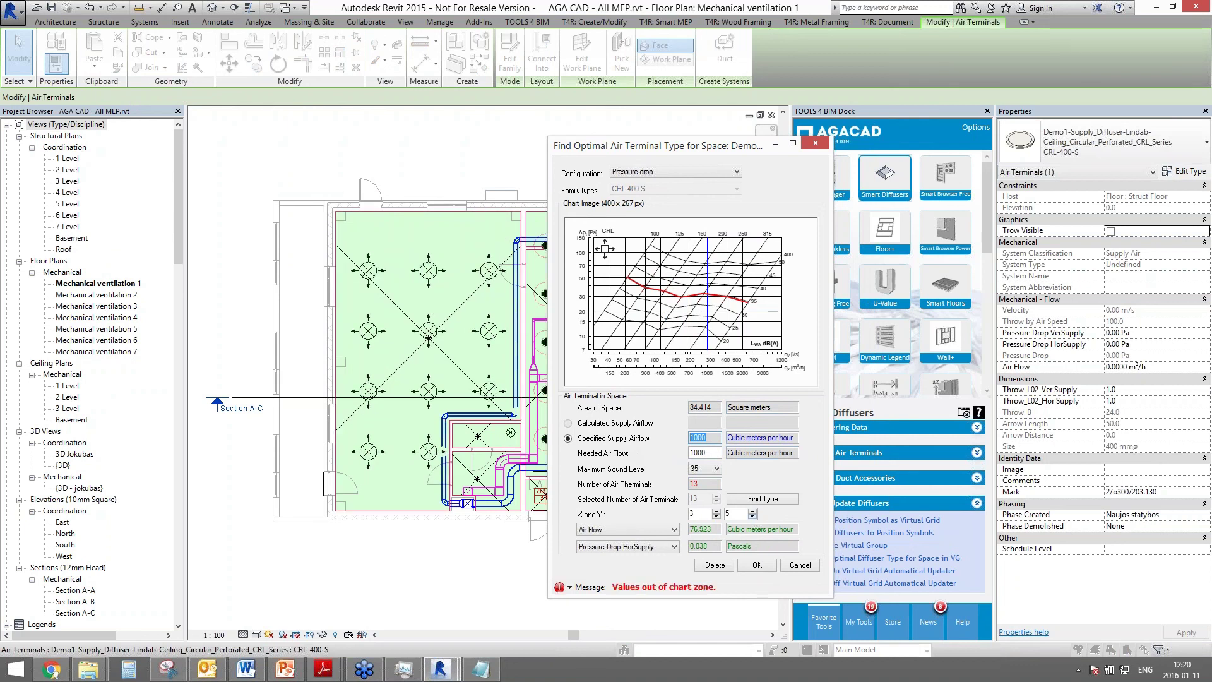
# - Reduce the diffuser grid to 2 by 2 and accept CRL-125-S at 250 m³/h, 29.224 Pa
pyautogui.click(717, 517)
pyautogui.click(752, 517)
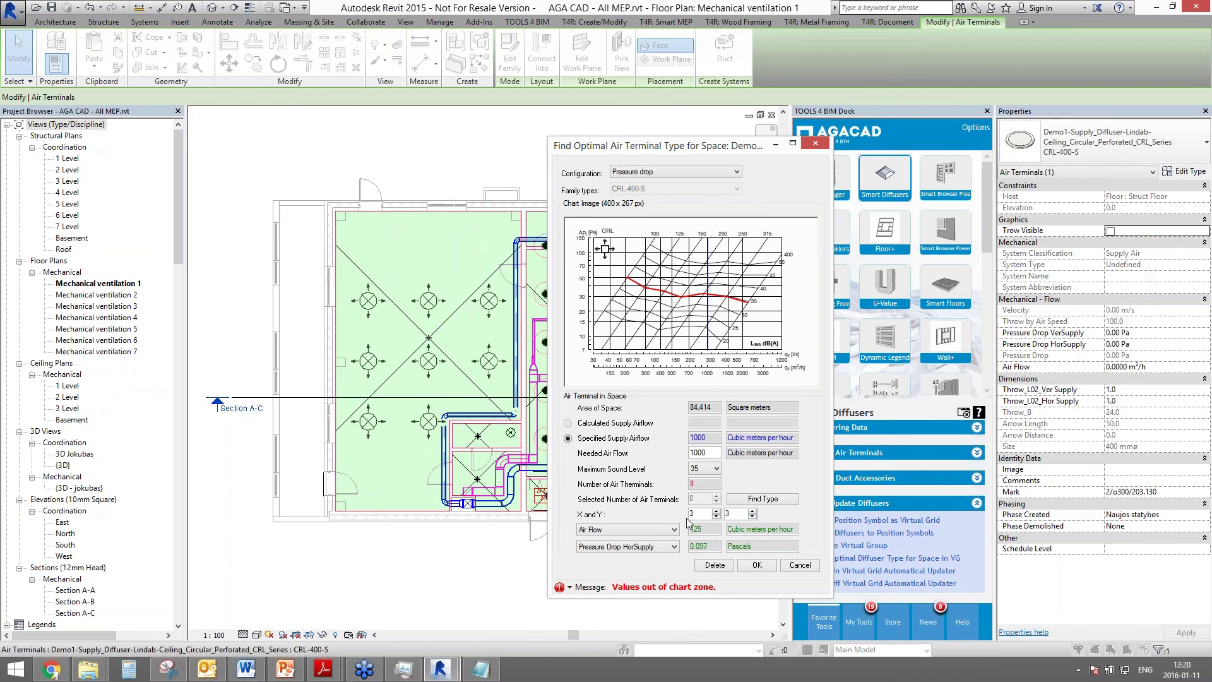
pyautogui.click(758, 500)
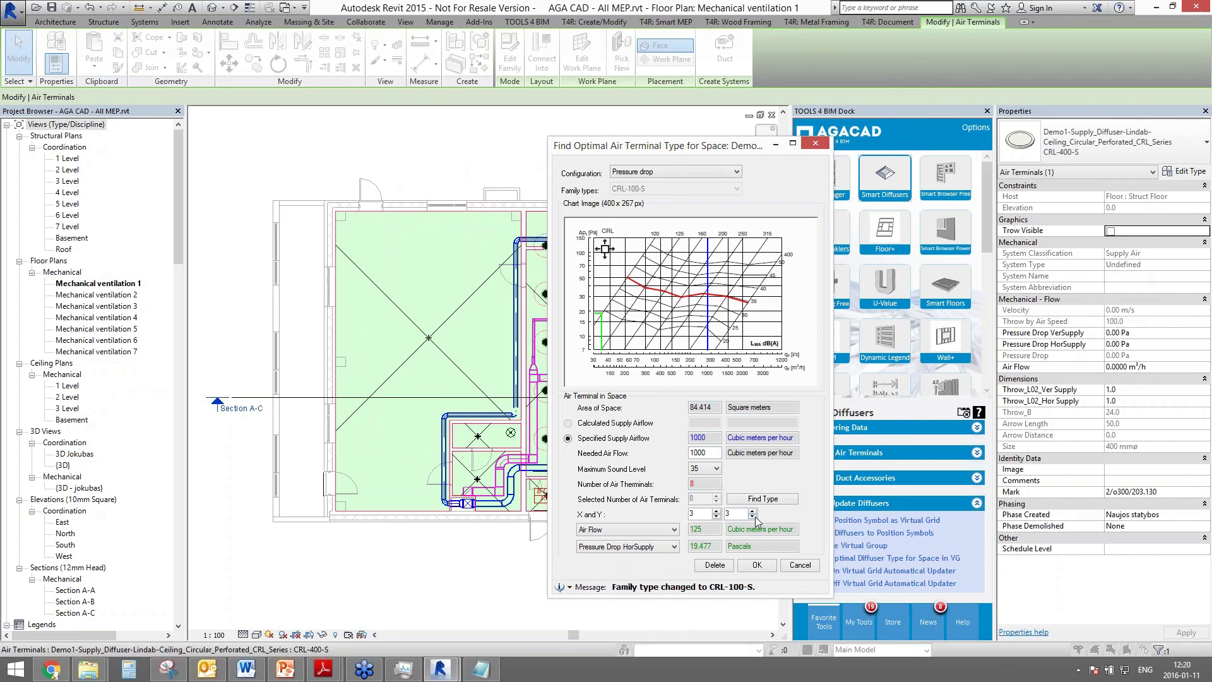
pyautogui.click(753, 517)
pyautogui.click(716, 517)
pyautogui.moveTo(798, 529); pyautogui.dragTo(737, 528)
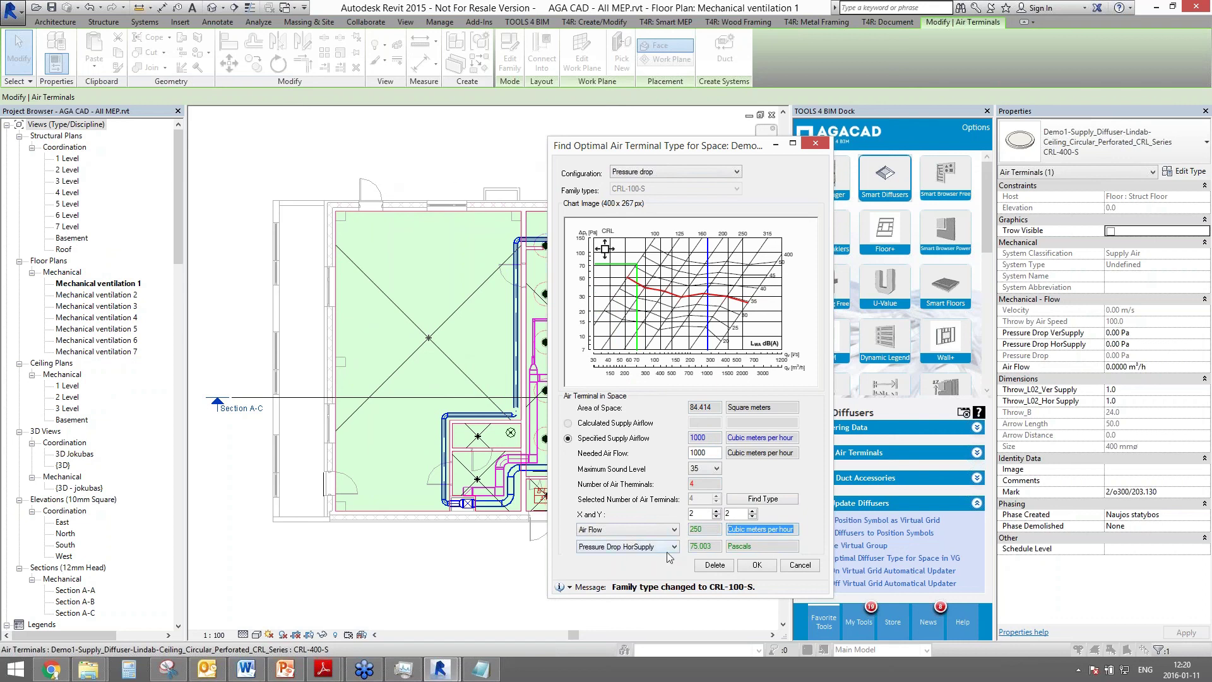
pyautogui.moveTo(712, 546); pyautogui.dragTo(684, 550)
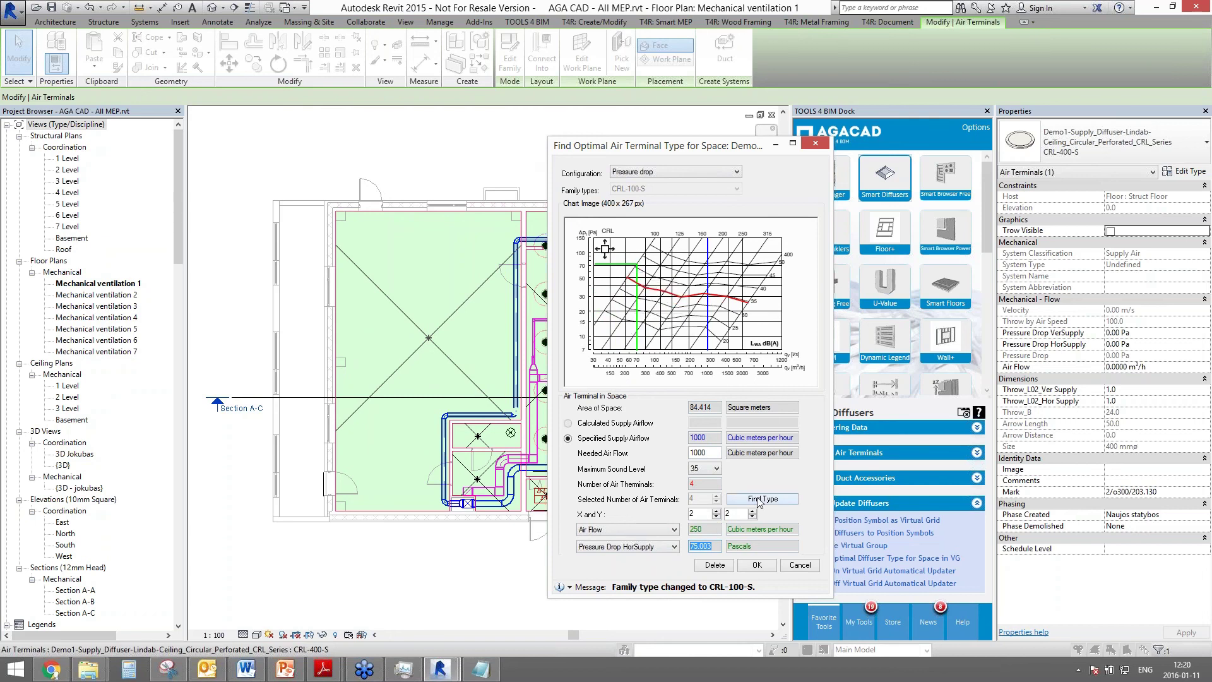
pyautogui.click(762, 498)
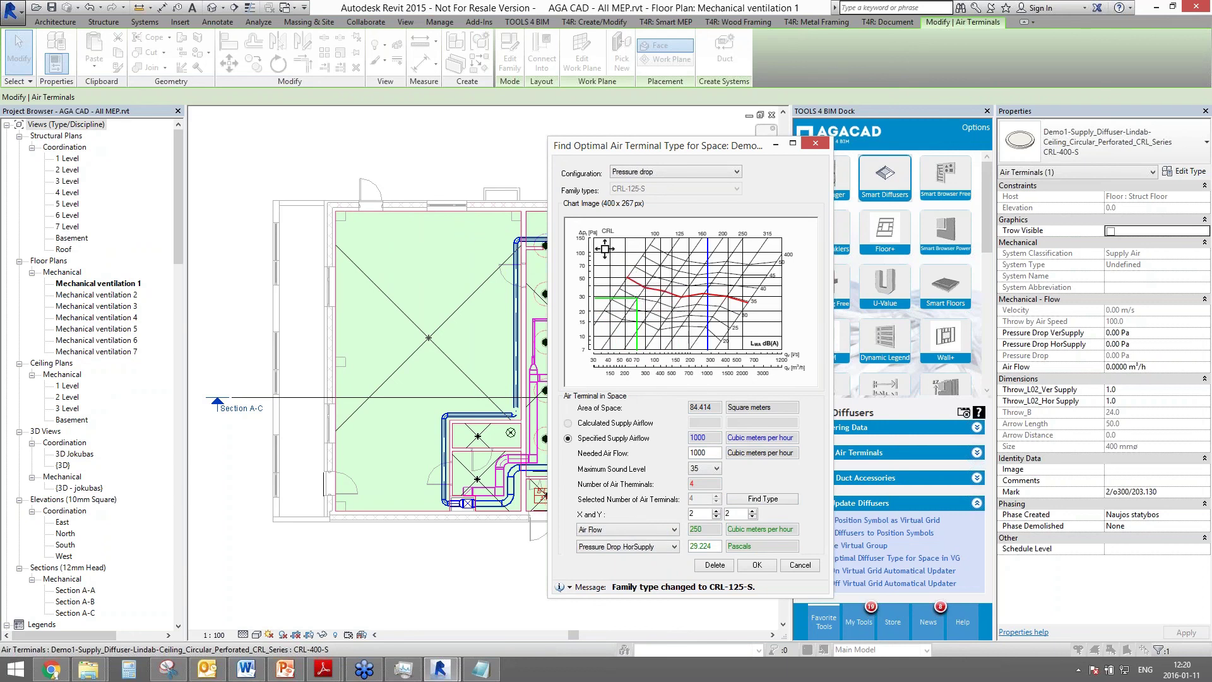
pyautogui.click(757, 566)
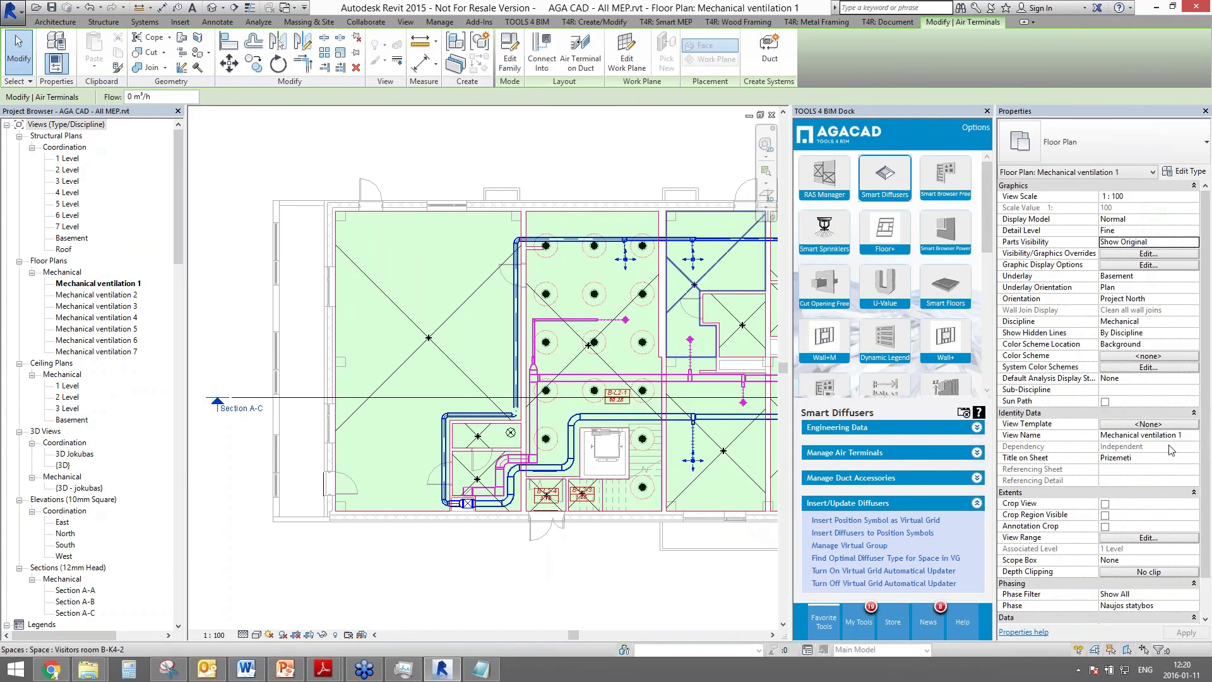
# - Raise the plan's view range top offset to 4000
pyautogui.click(1148, 537)
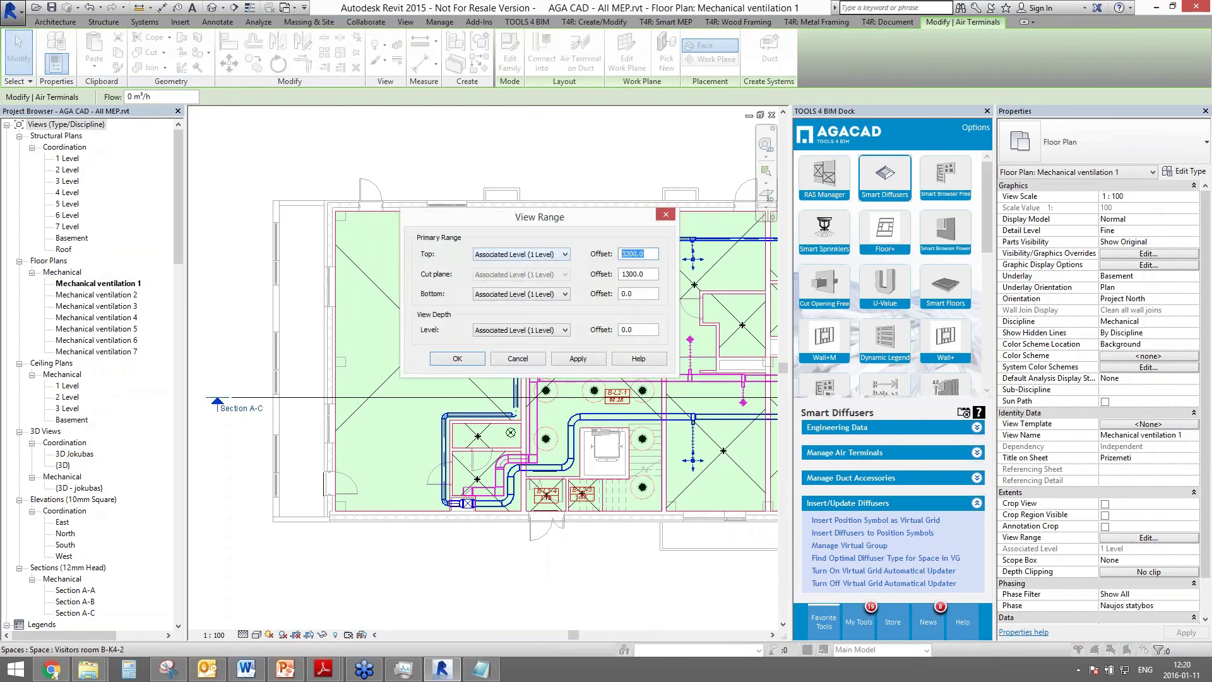
pyautogui.write('4000')
pyautogui.click(457, 358)
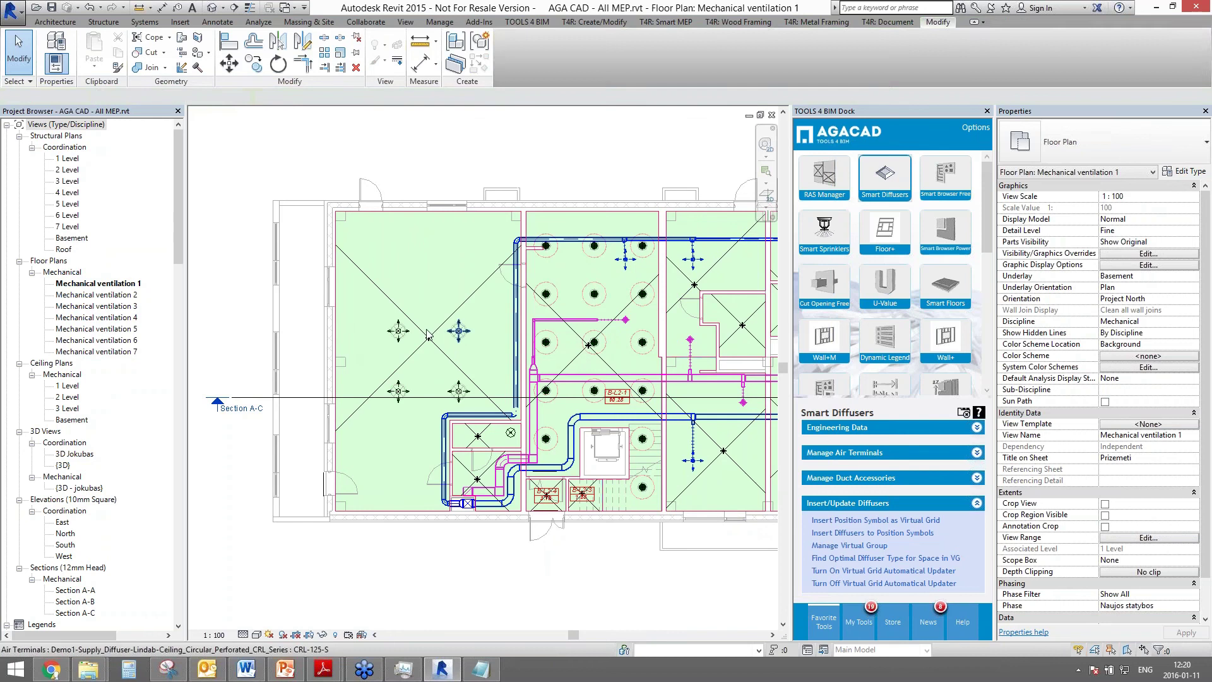
# - Check a placed diffuser's 250 m³/h air flow and 29.22 Pa pressure drop
pyautogui.click(399, 332)
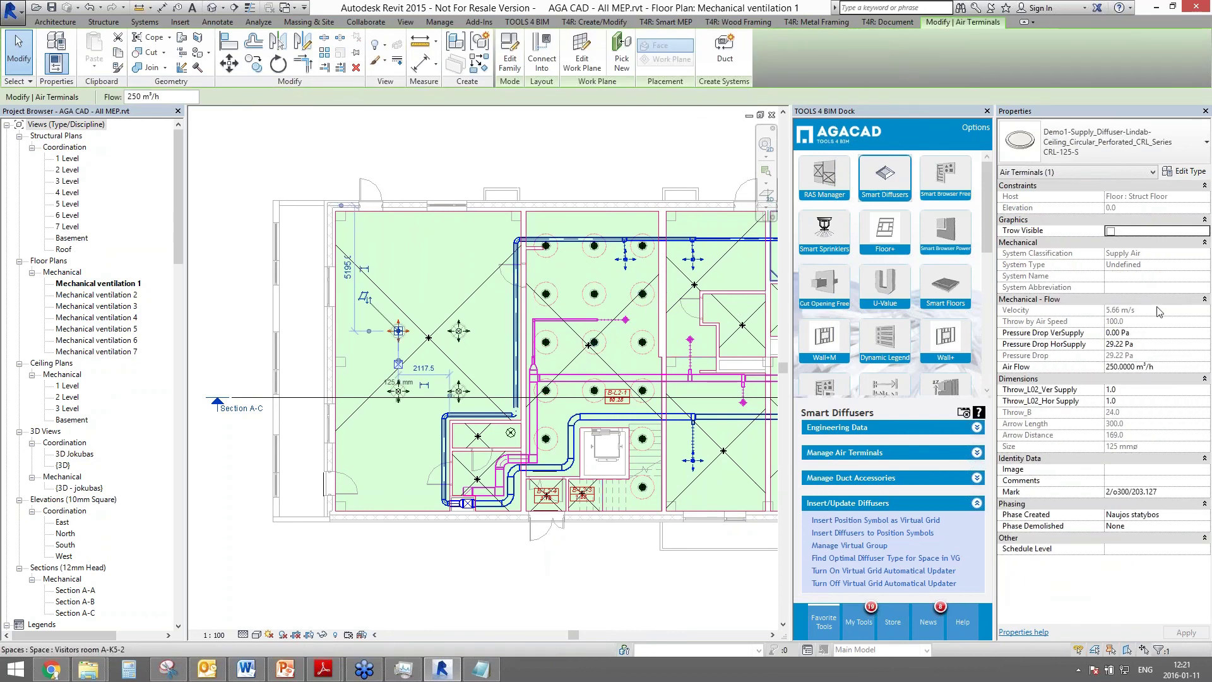
pyautogui.click(1160, 366)
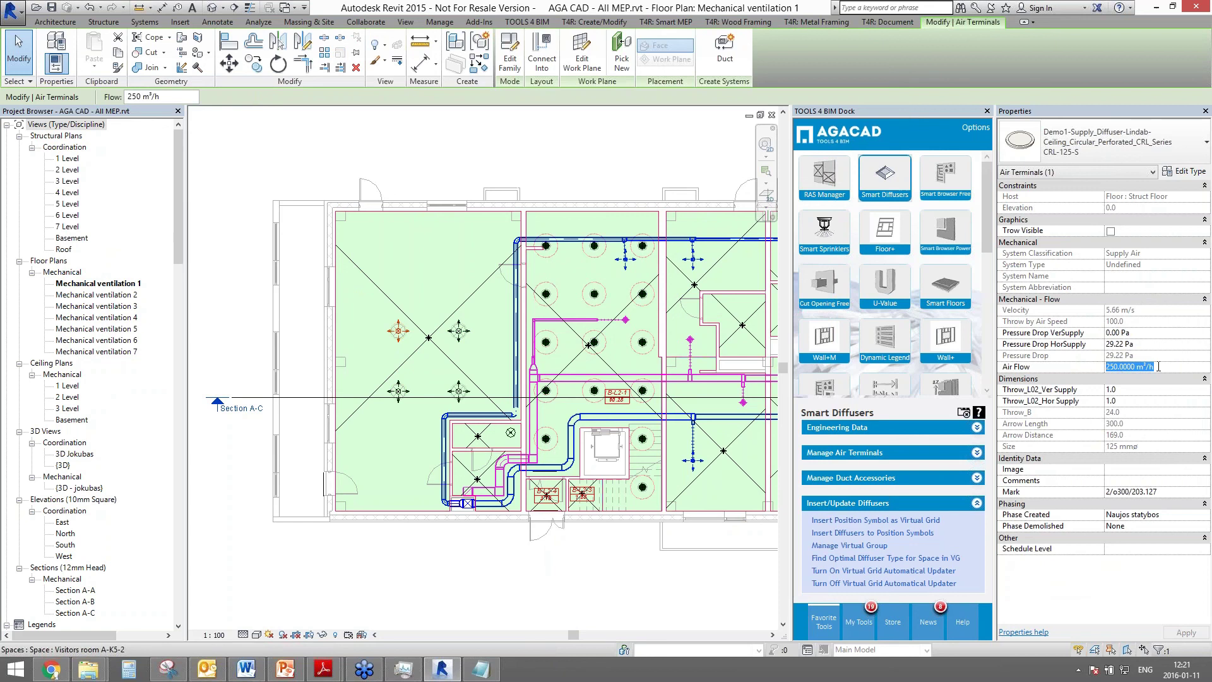
pyautogui.click(1153, 346)
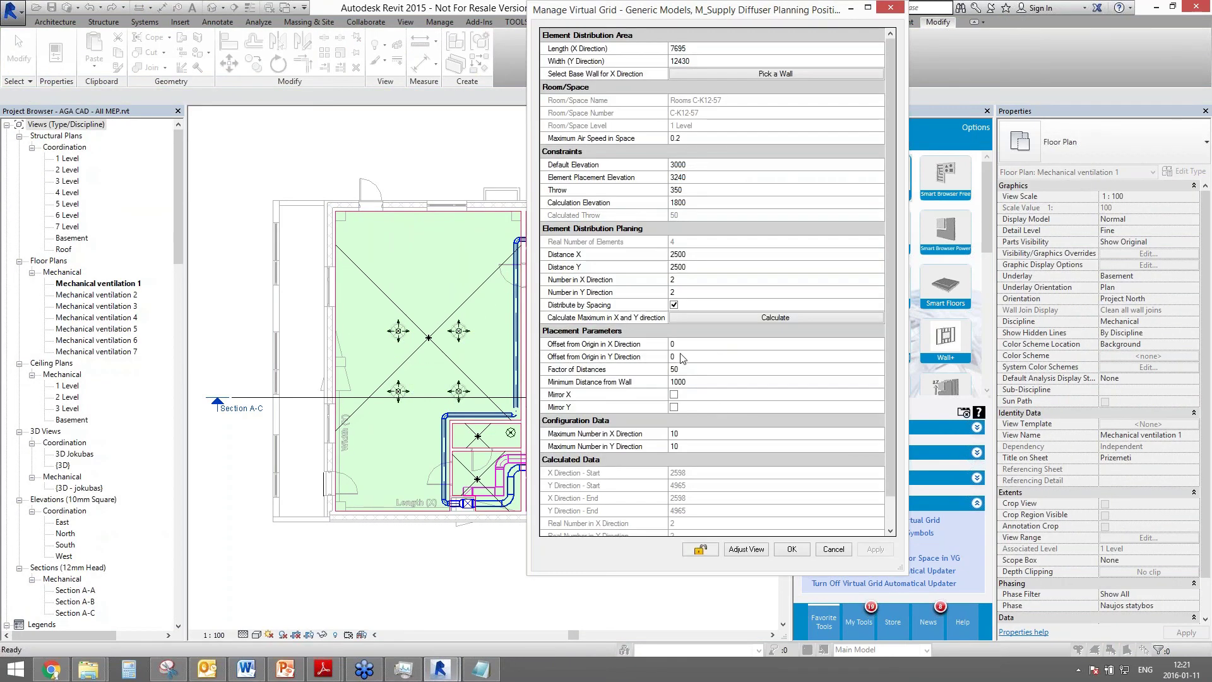
# - Turn off Distribute by Spacing so the 2 by 2 diffusers spread evenly by count
pyautogui.click(673, 305)
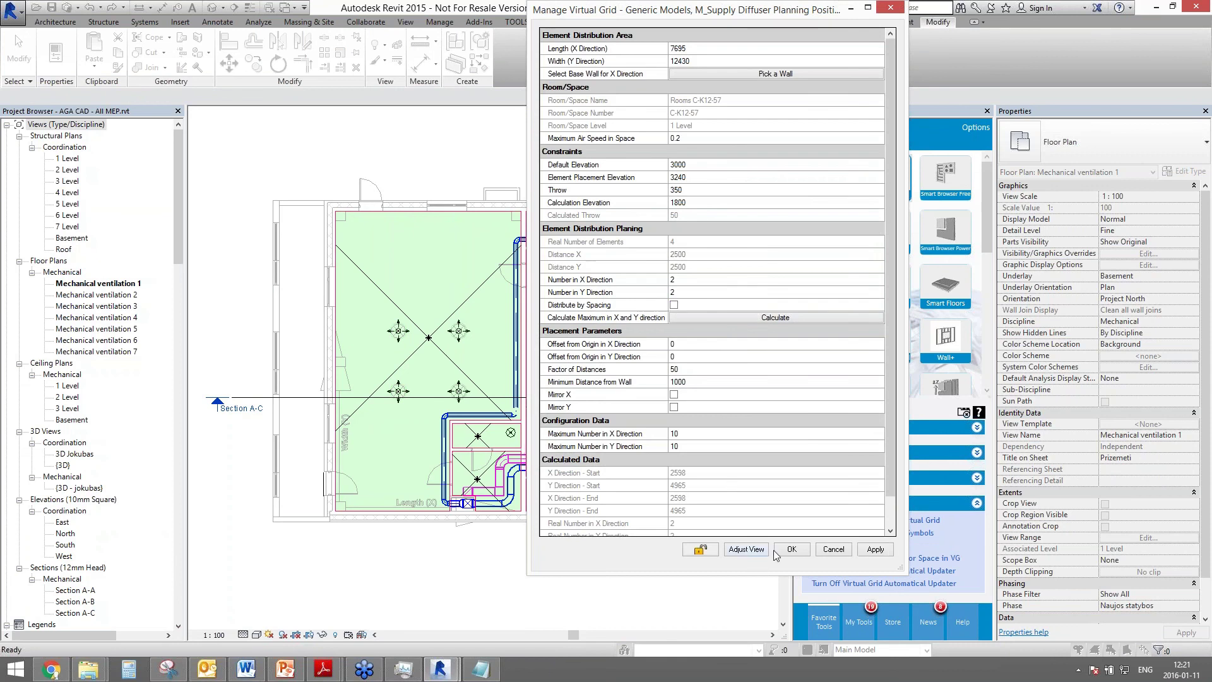
pyautogui.click(789, 549)
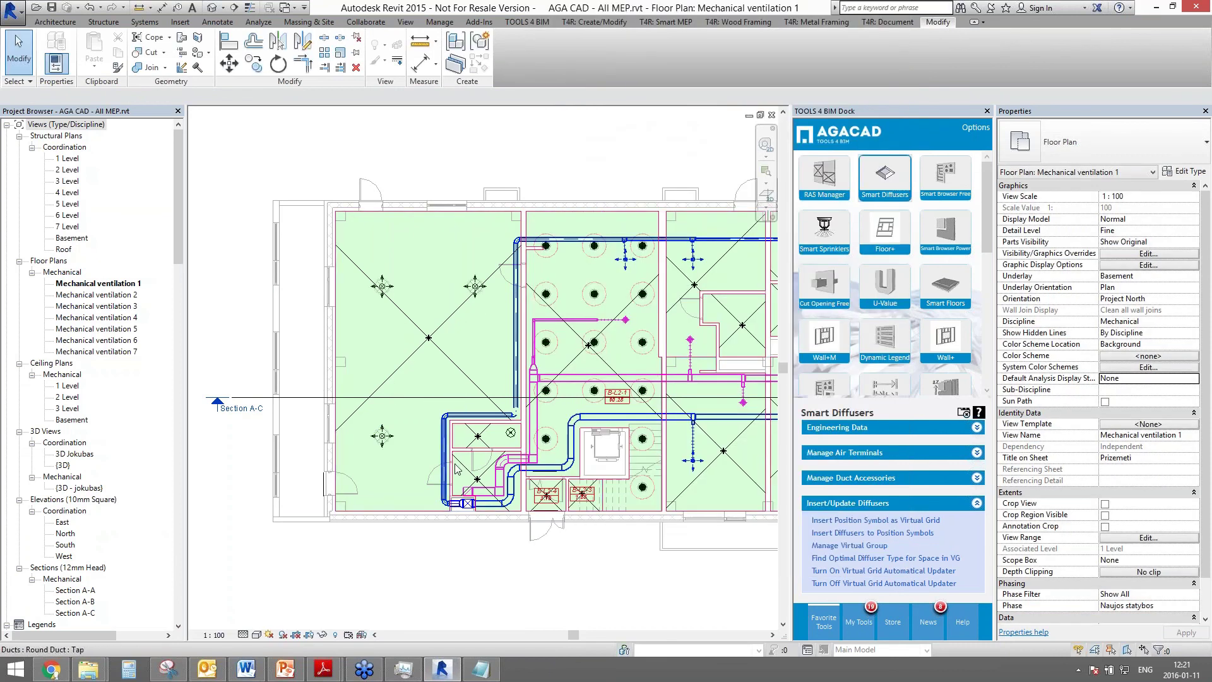
pyautogui.click(394, 294)
pyautogui.click(445, 275)
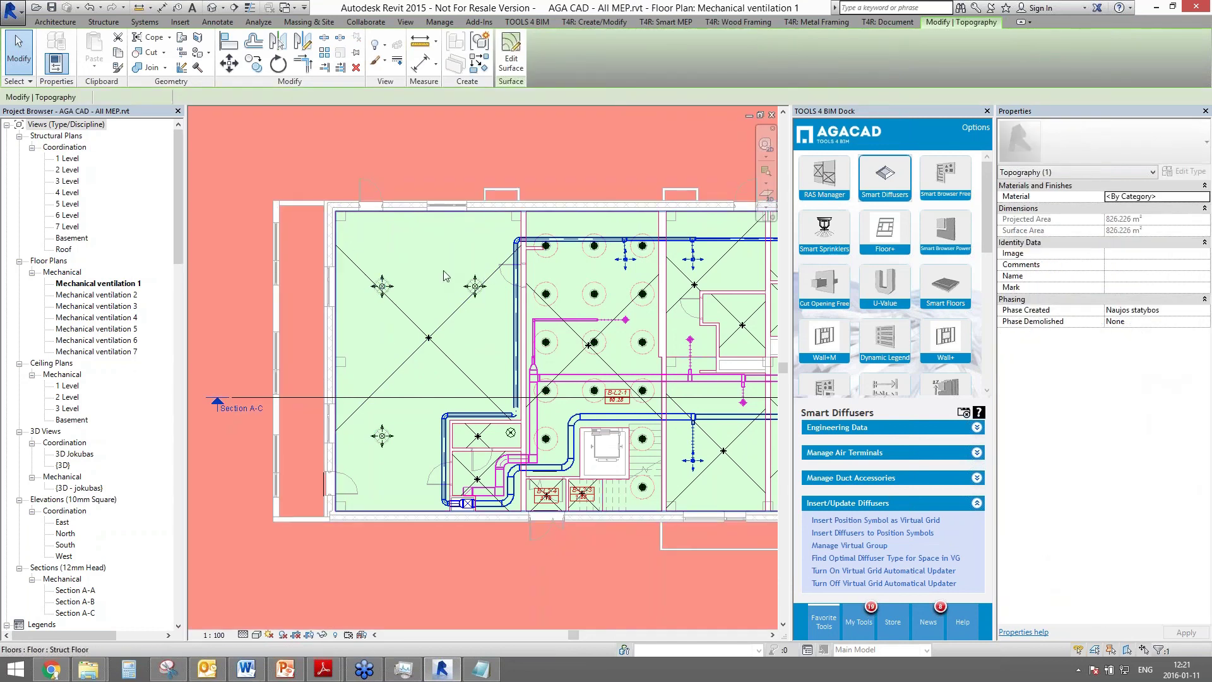
pyautogui.click(417, 299)
pyautogui.press('Escape')
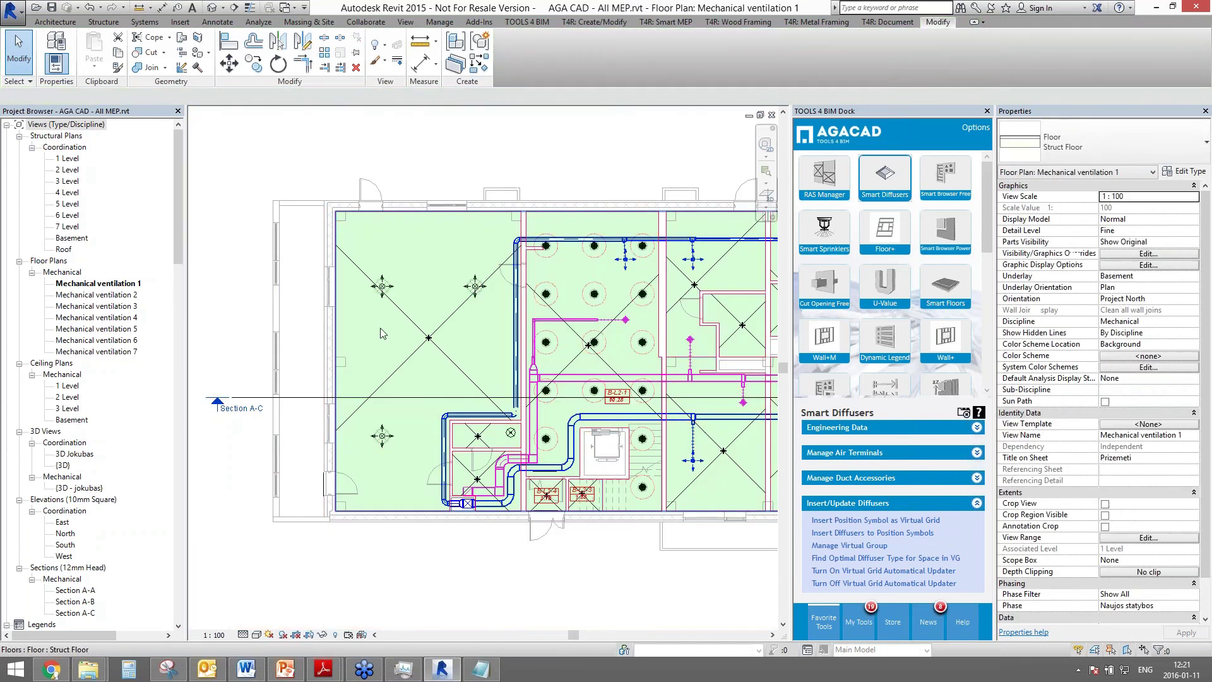
pyautogui.click(382, 286)
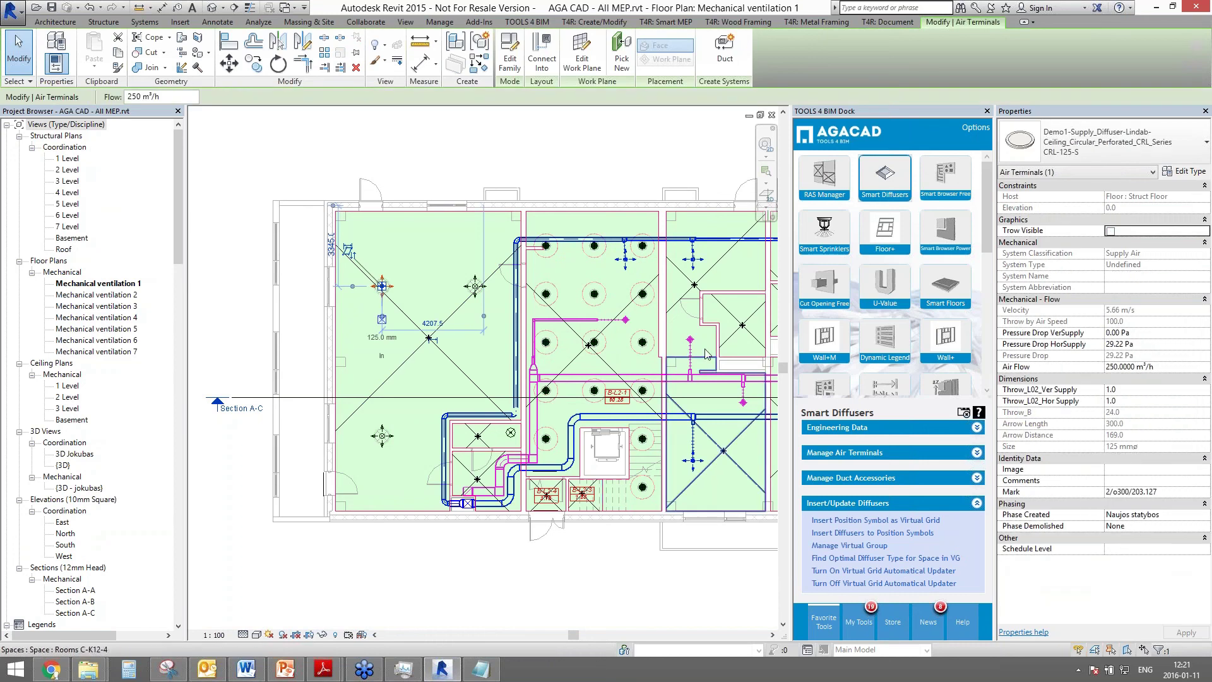
pyautogui.press('Escape')
pyautogui.click(839, 452)
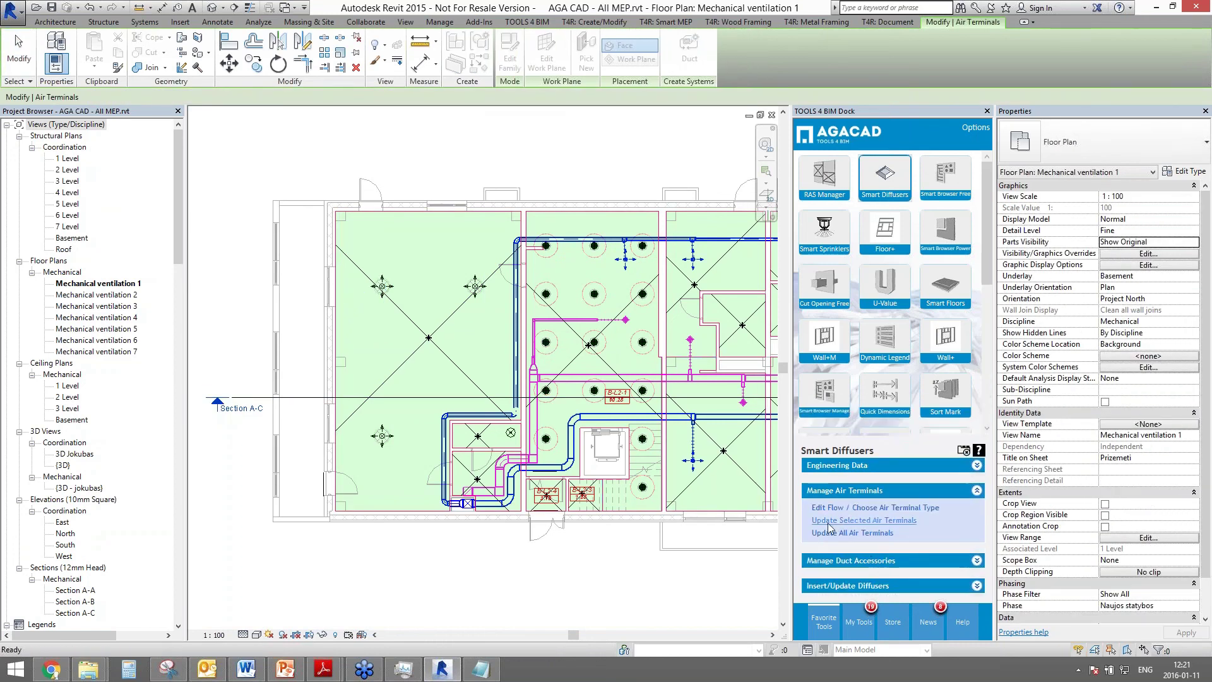
pyautogui.click(828, 508)
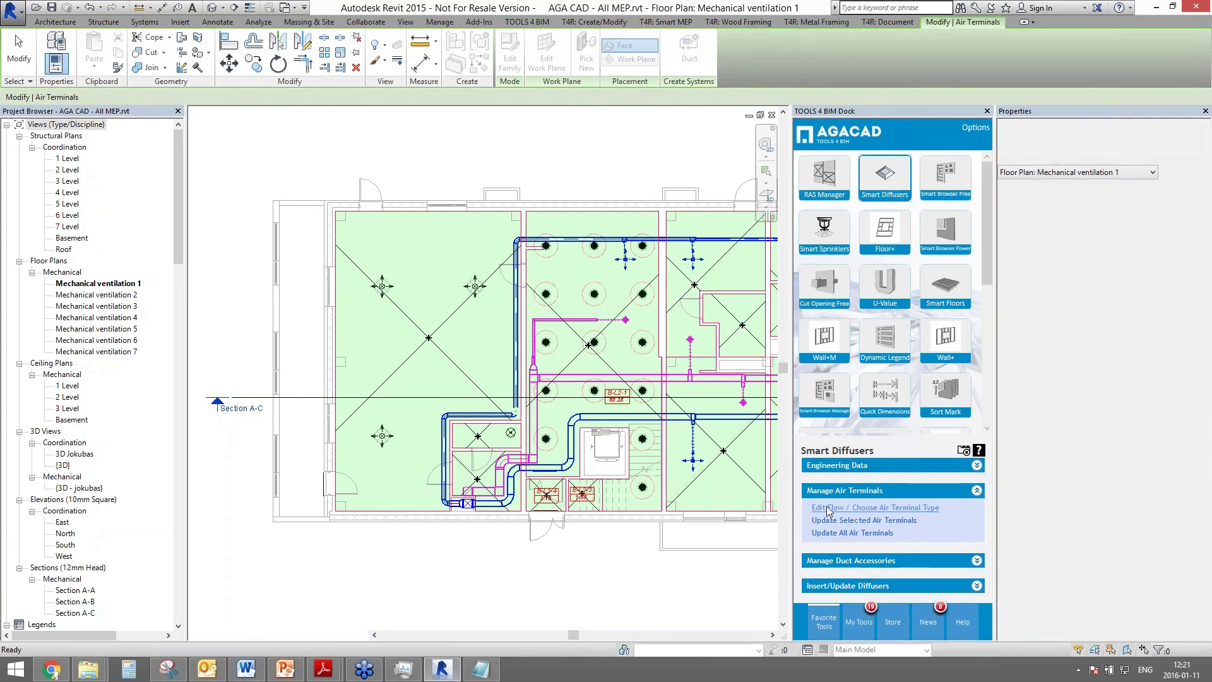
pyautogui.click(382, 285)
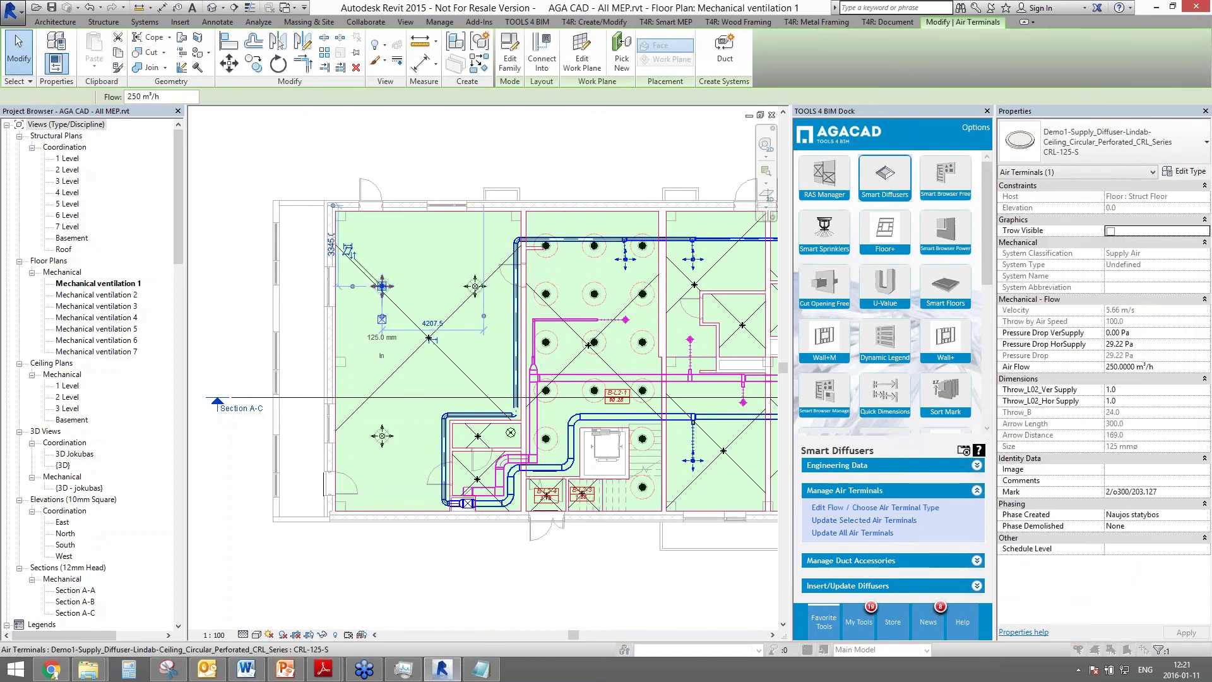
pyautogui.click(718, 367)
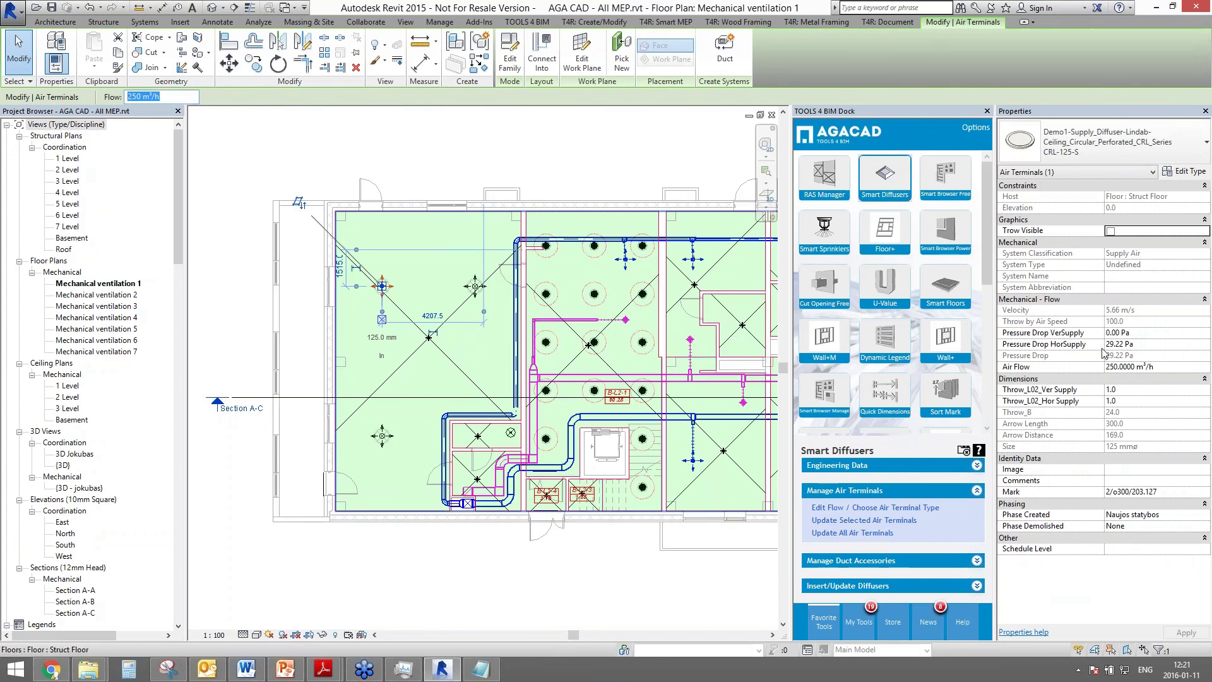
pyautogui.click(1155, 344)
pyautogui.click(224, 154)
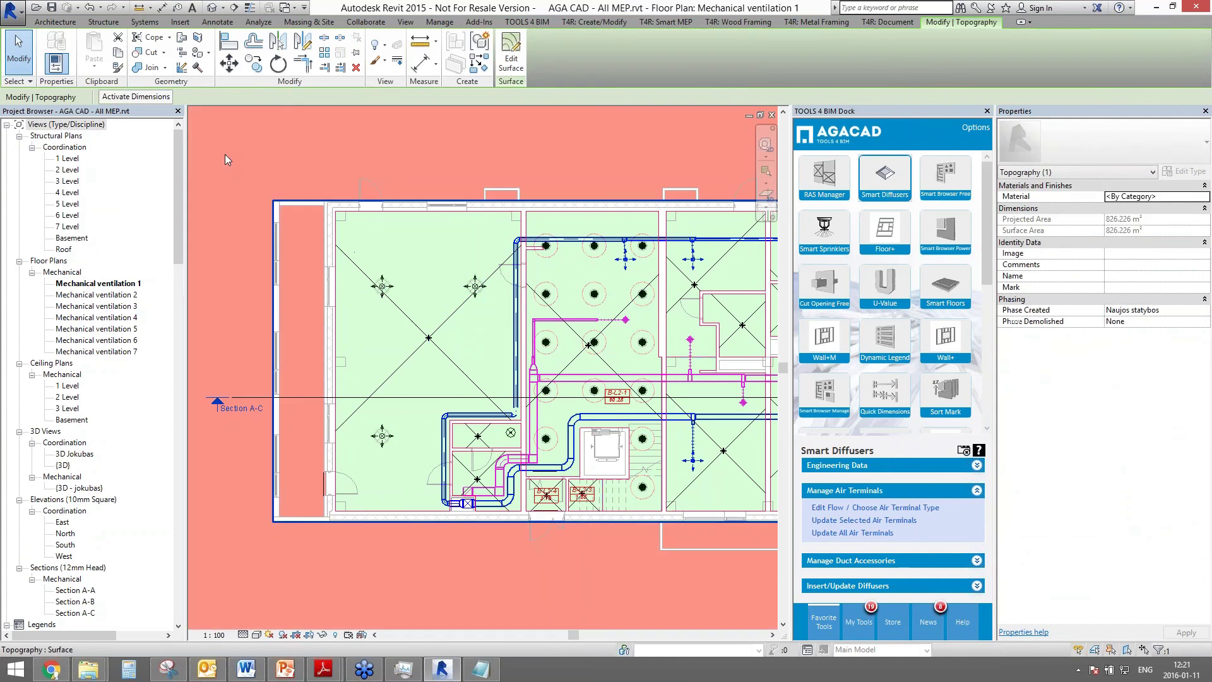
# - Open Smart_Diffusers_Metric_2015.rvt from D:\tools4revit\Smart Diffusers\Webinar and its 3D - Add Engineering - Example view
pyautogui.press('Escape')
pyautogui.click(11, 8)
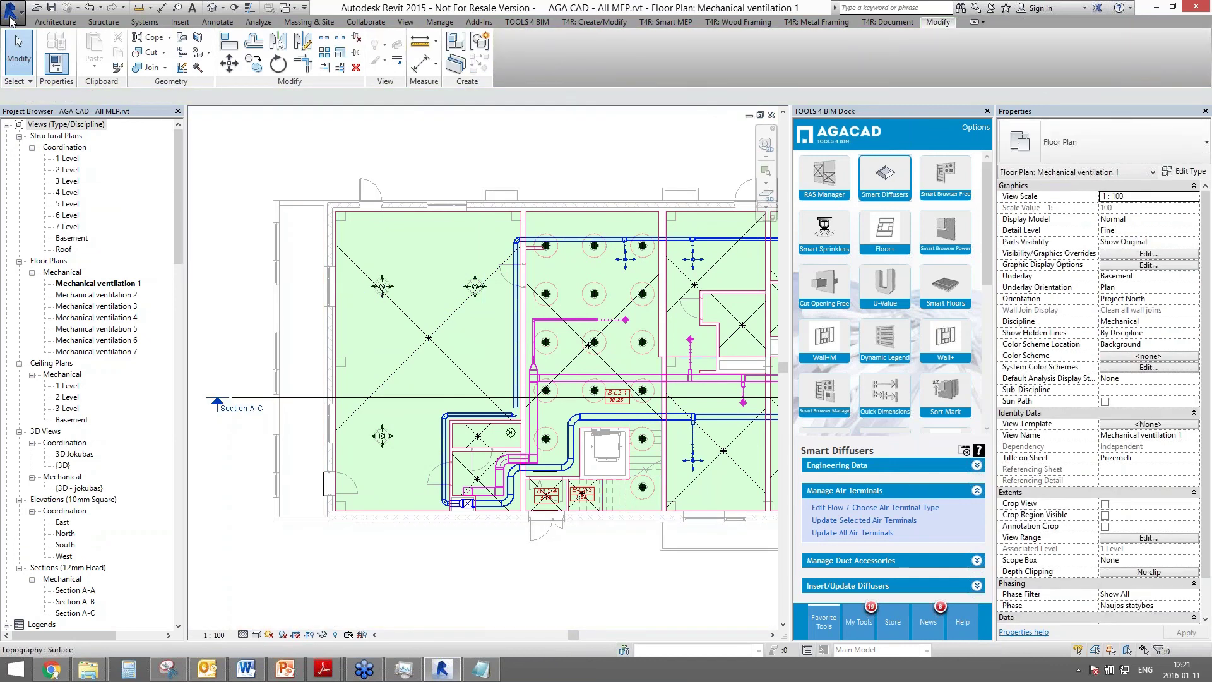
pyautogui.moveTo(85, 94)
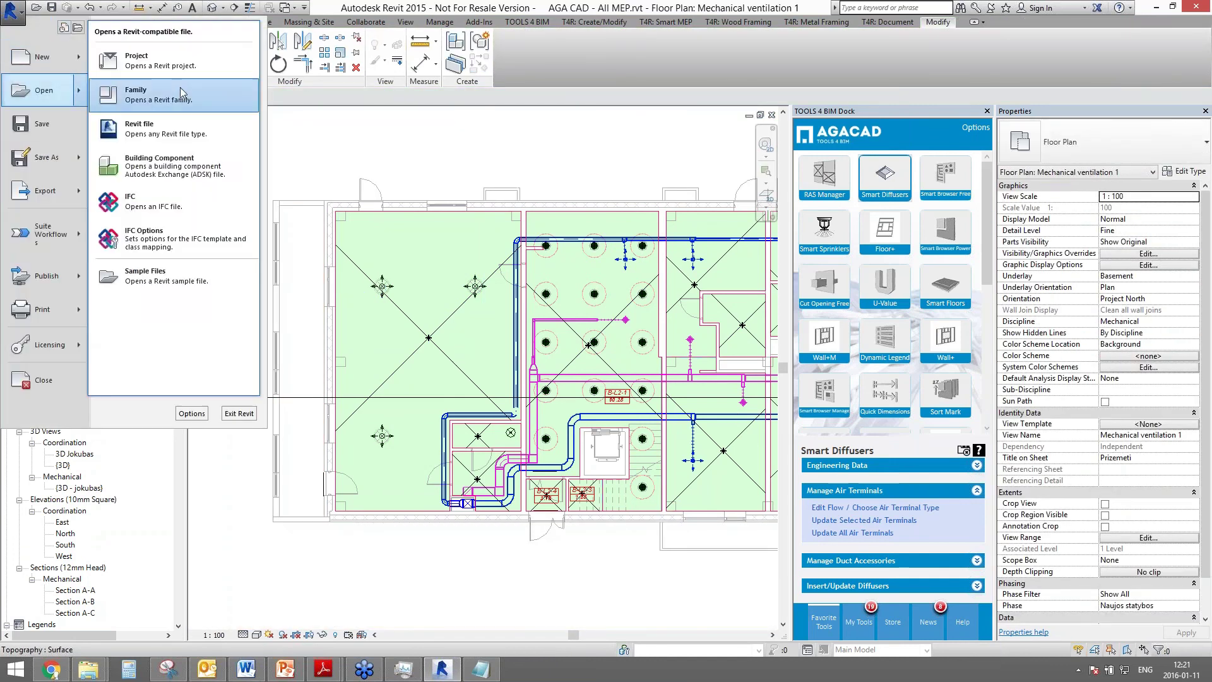
pyautogui.click(145, 60)
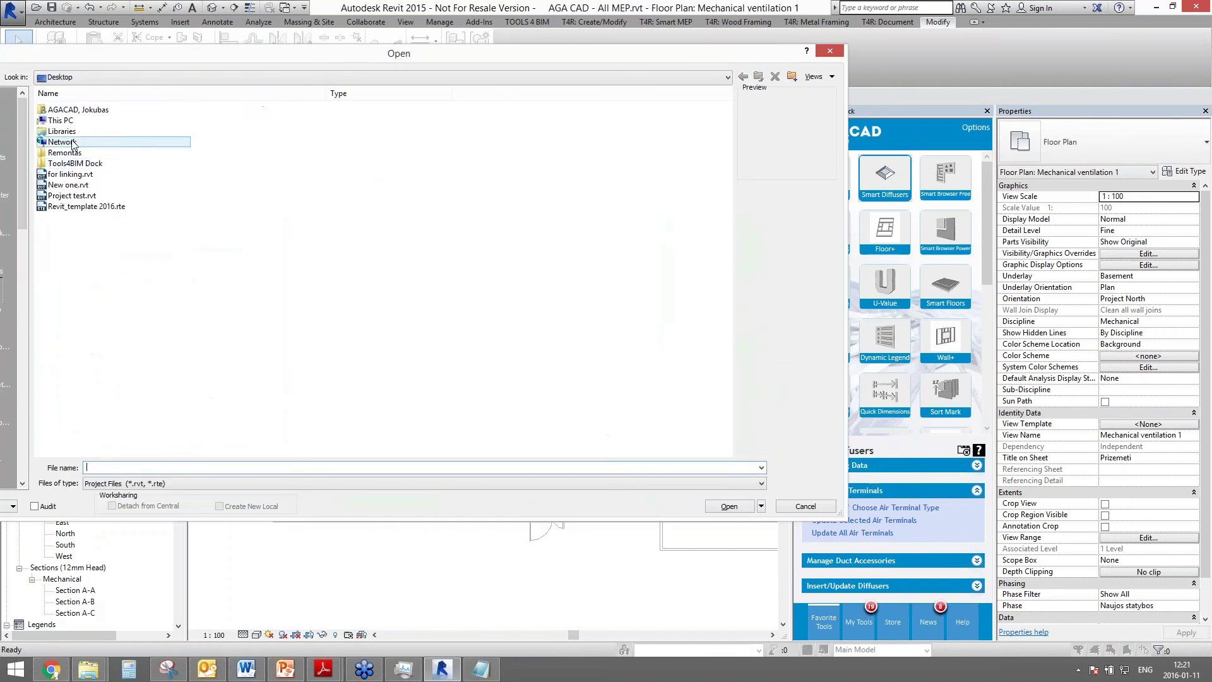
pyautogui.doubleClick(60, 119)
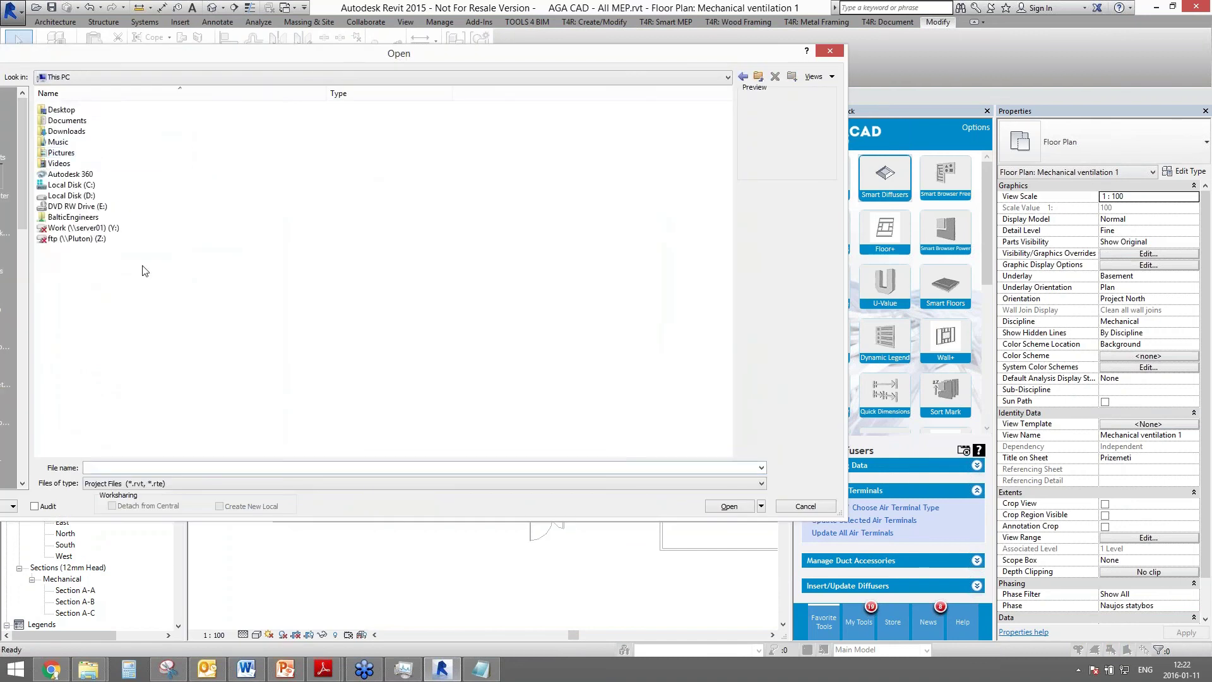
pyautogui.doubleClick(69, 196)
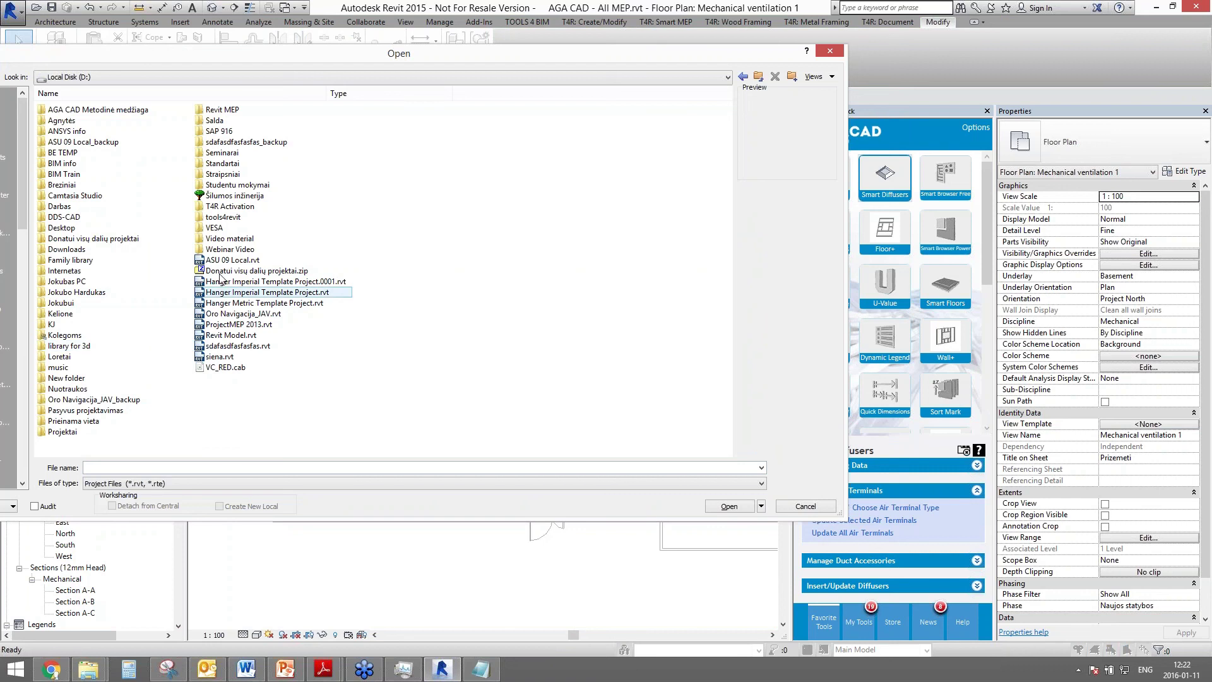
pyautogui.doubleClick(223, 216)
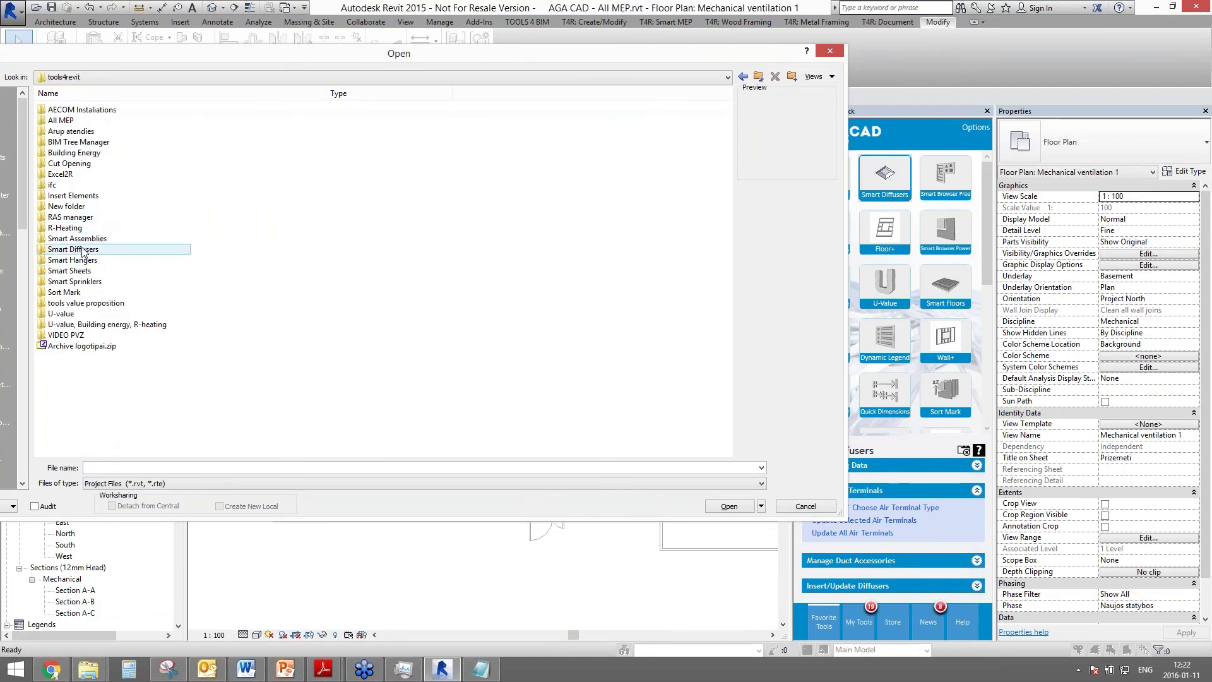
pyautogui.doubleClick(83, 250)
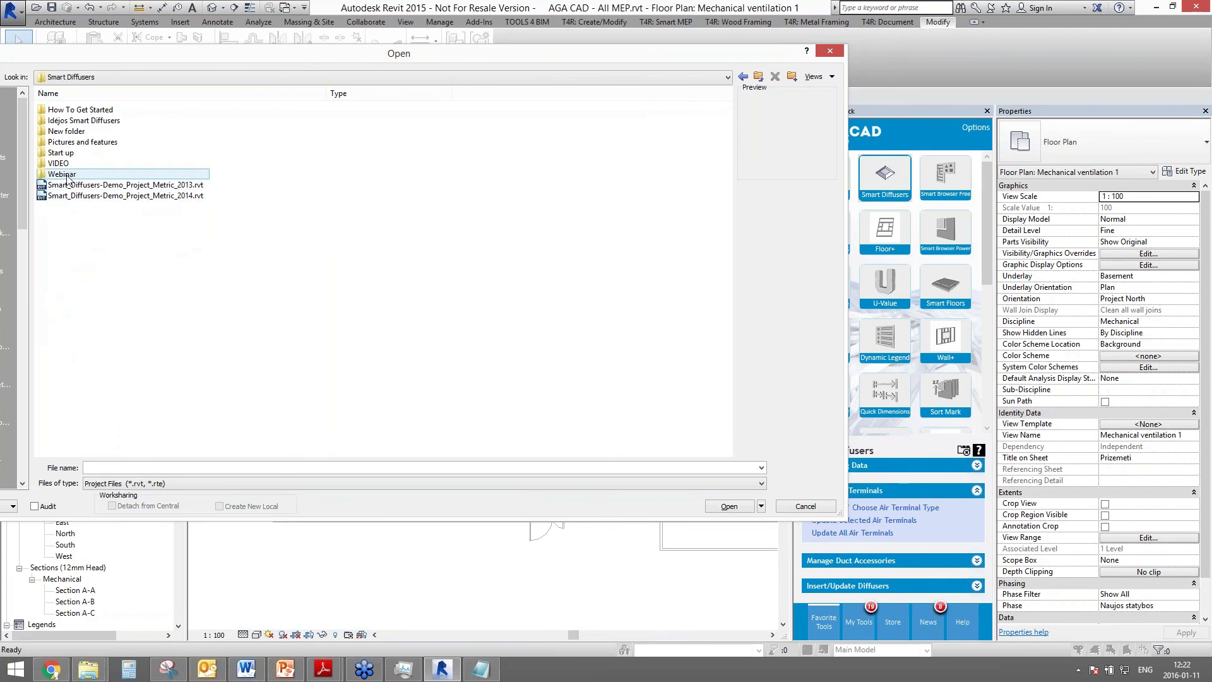
pyautogui.doubleClick(62, 174)
pyautogui.click(104, 228)
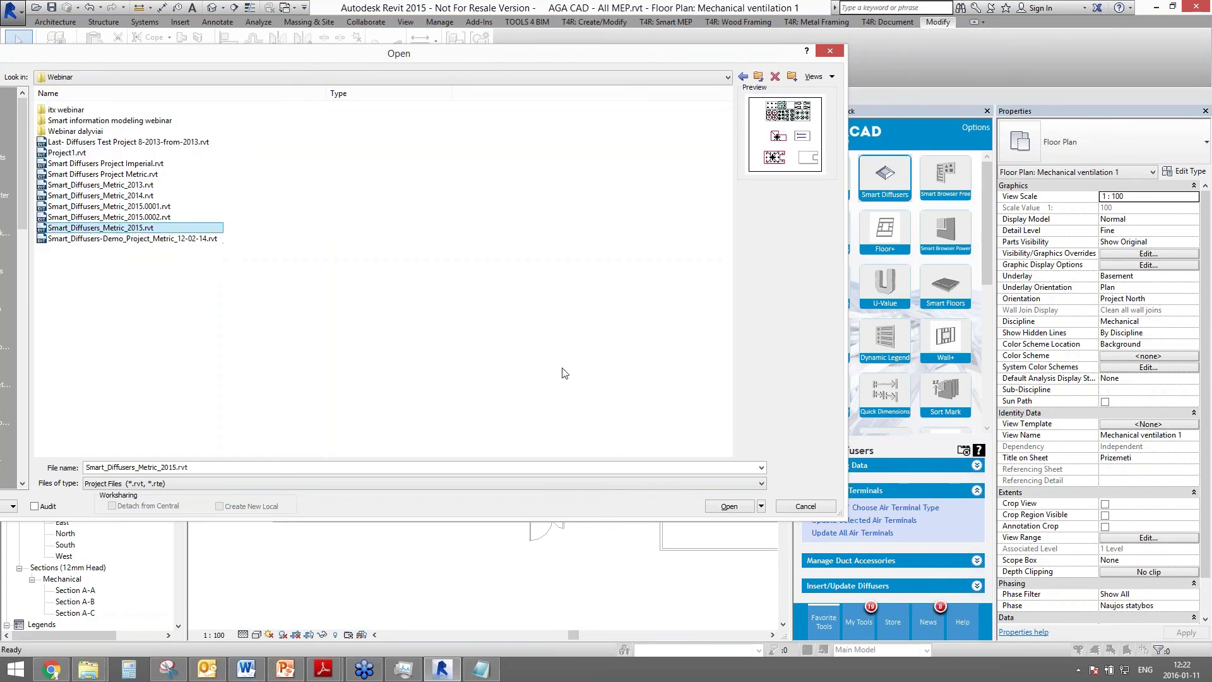
pyautogui.click(726, 507)
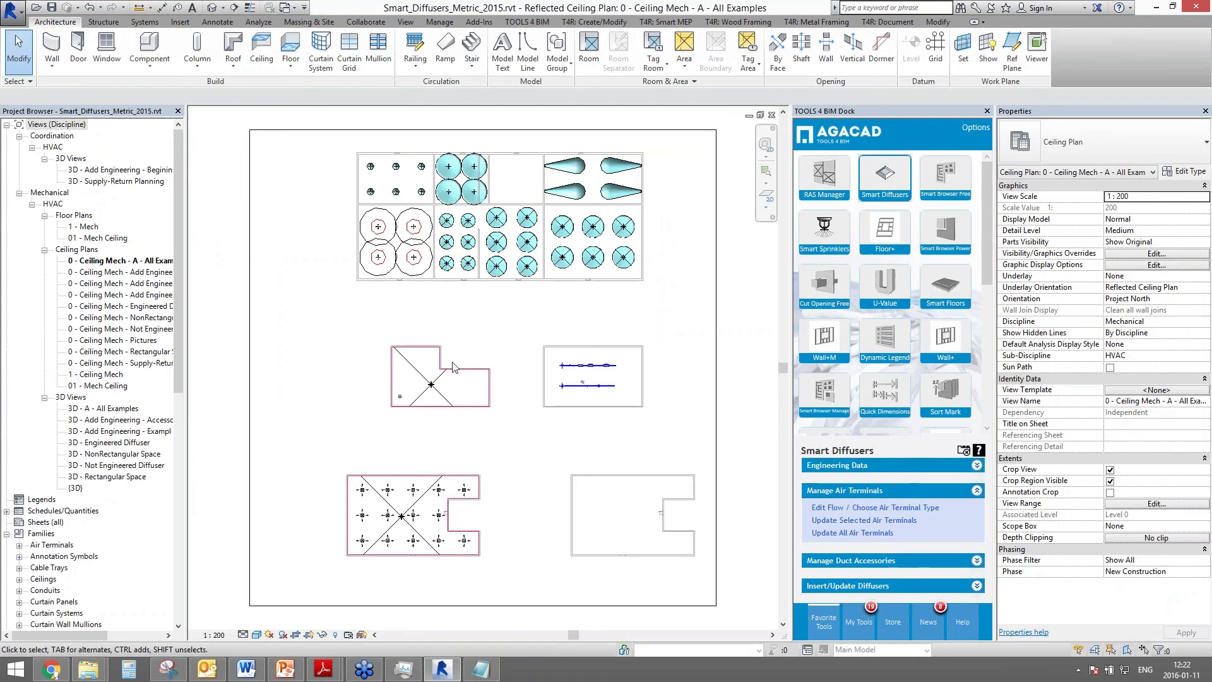
pyautogui.click(119, 432)
pyautogui.doubleClick(119, 432)
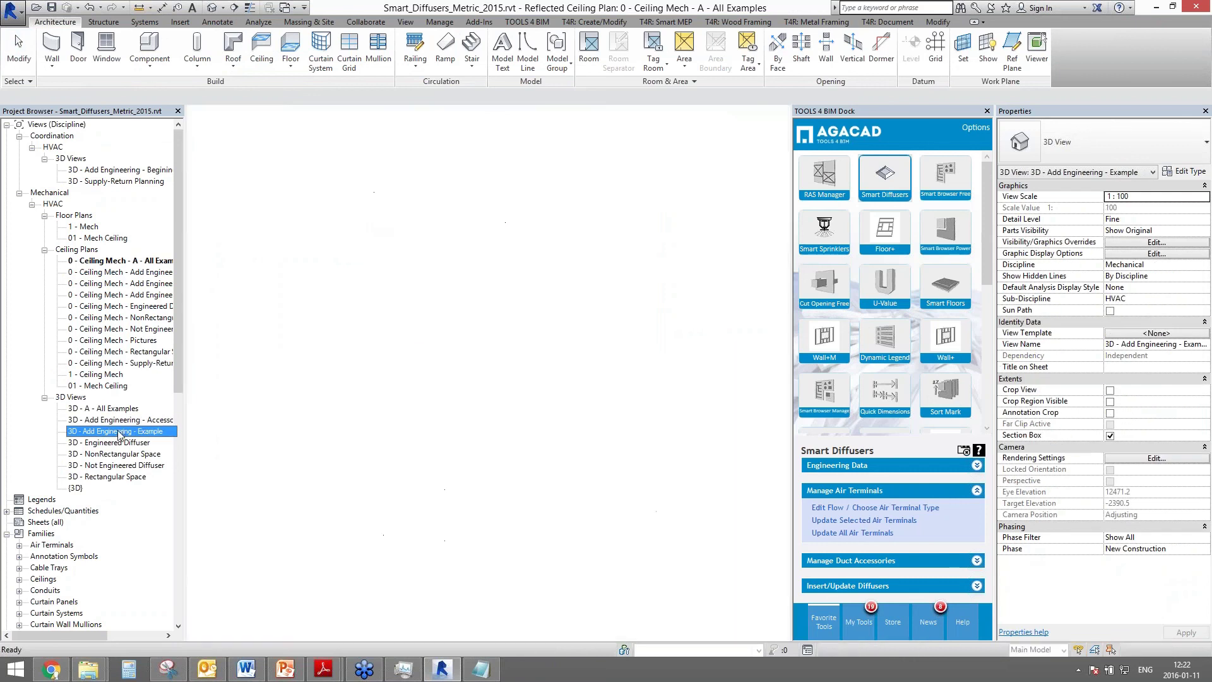
# - Open the 3D - Add Engineering - Accessories view and select the fire damper on the upper duct
pyautogui.doubleClick(146, 424)
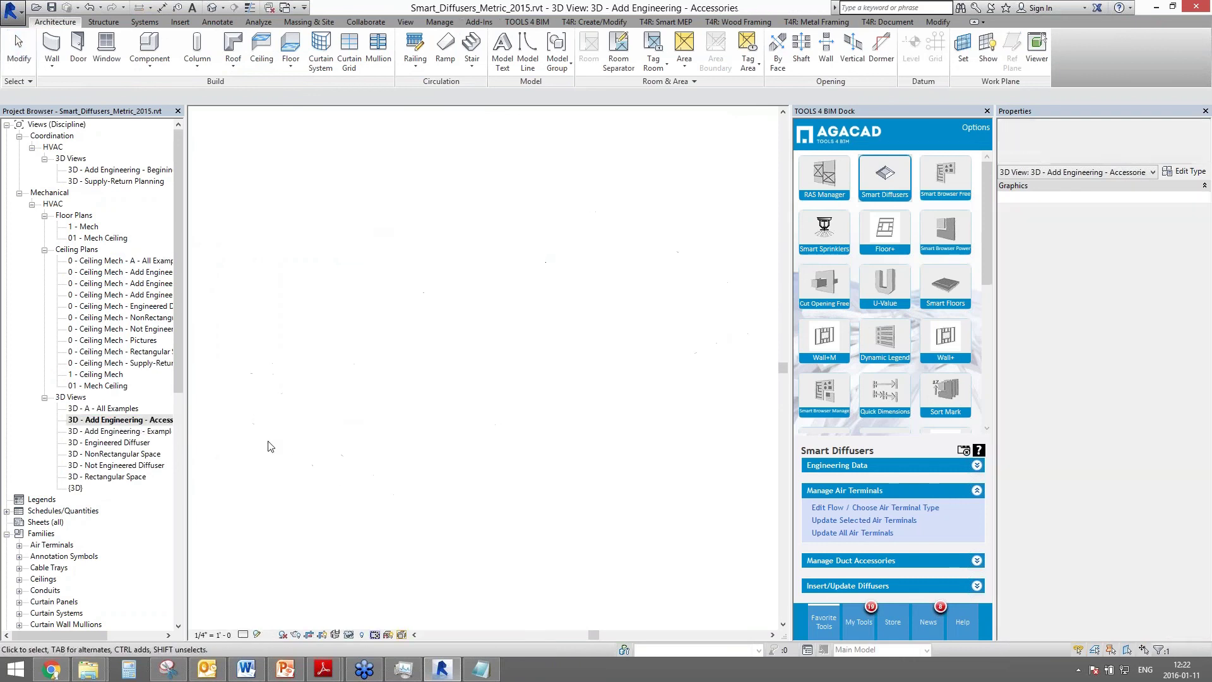
pyautogui.moveTo(444, 392); pyautogui.dragTo(287, 442, button='middle')
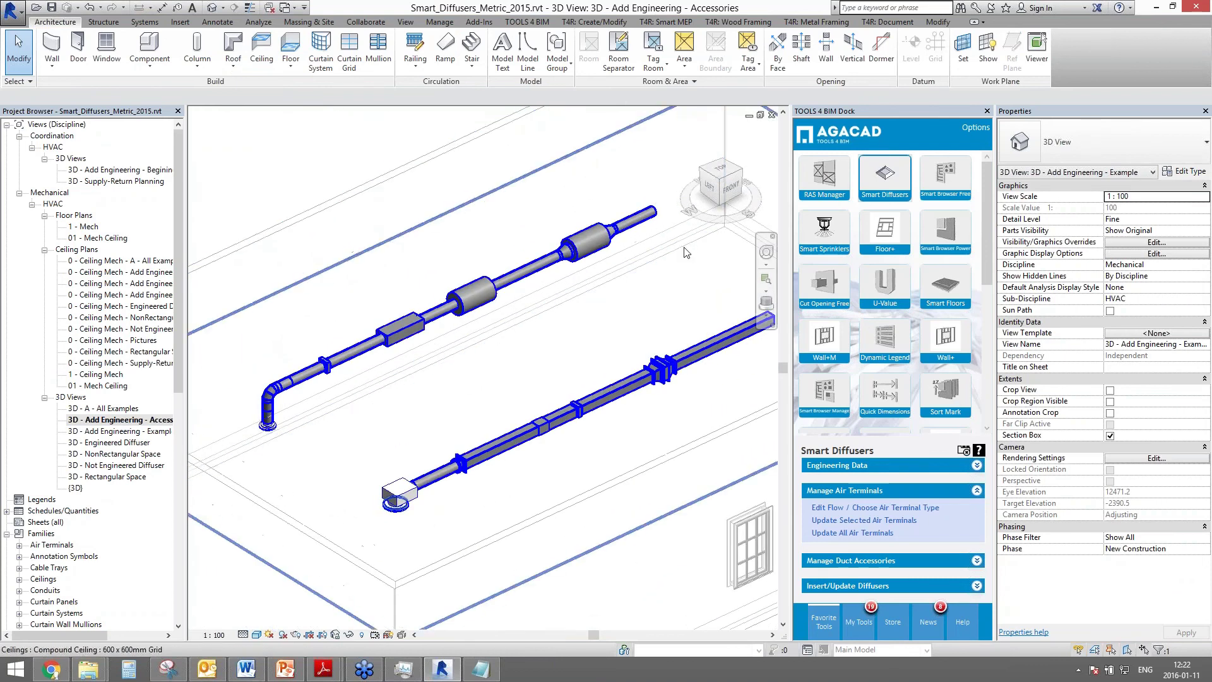
pyautogui.click(273, 439)
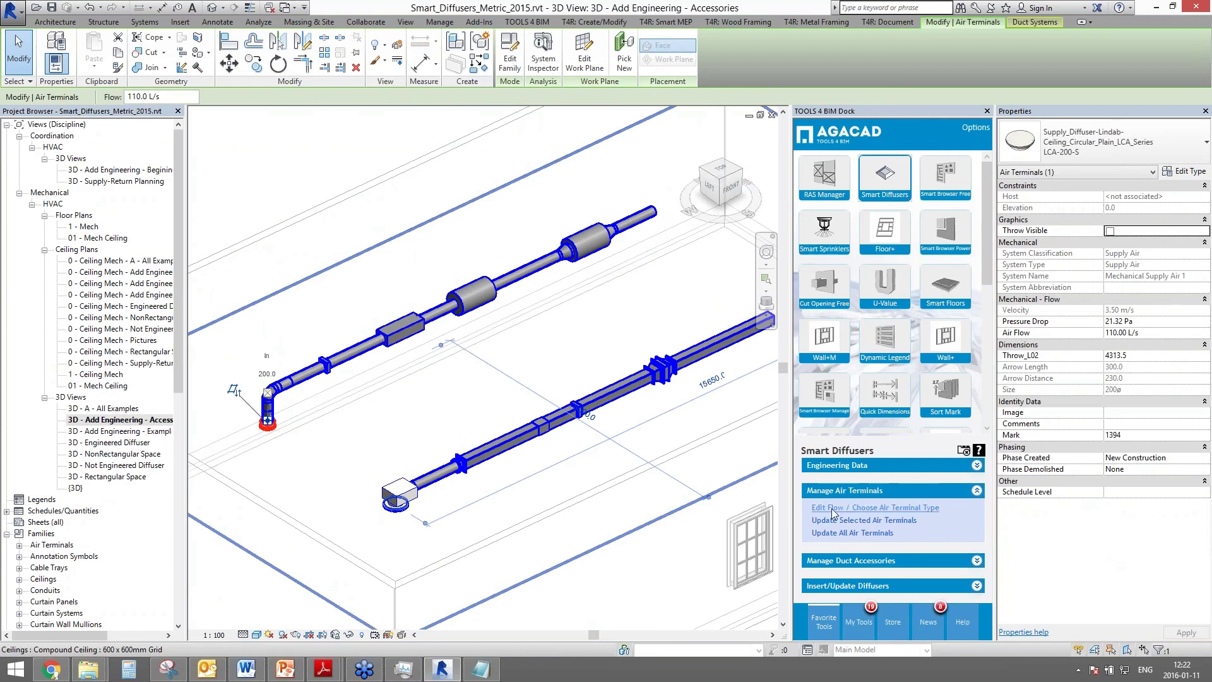
pyautogui.click(859, 509)
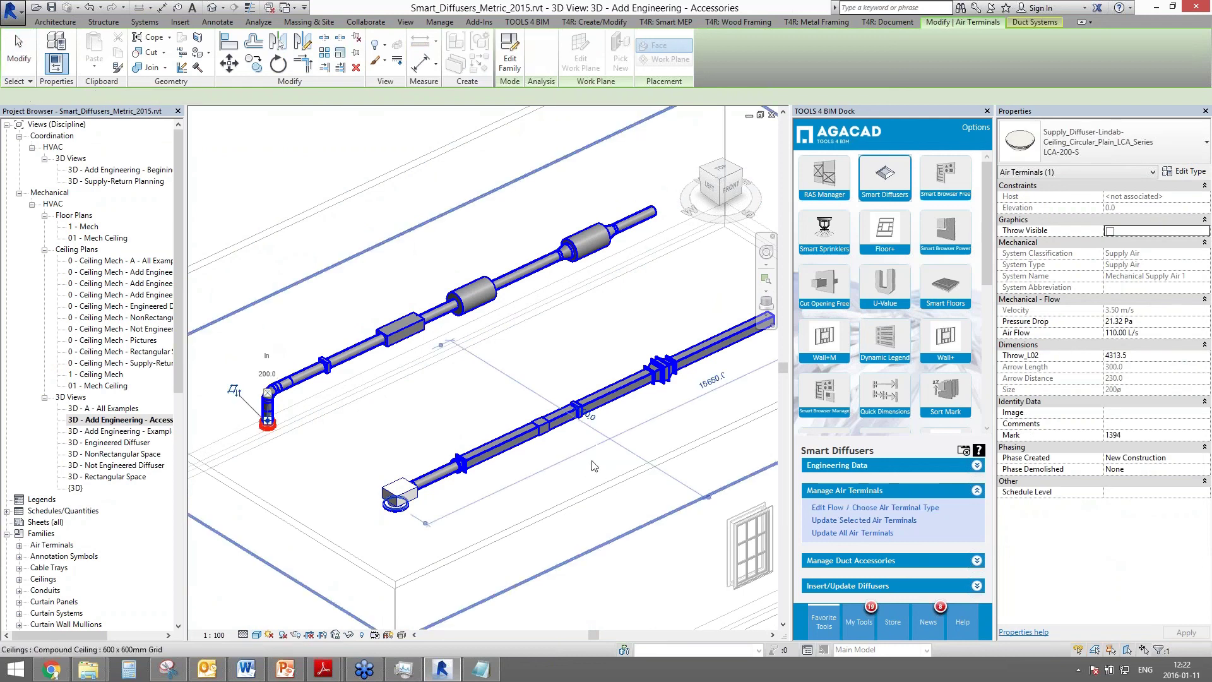
pyautogui.click(722, 367)
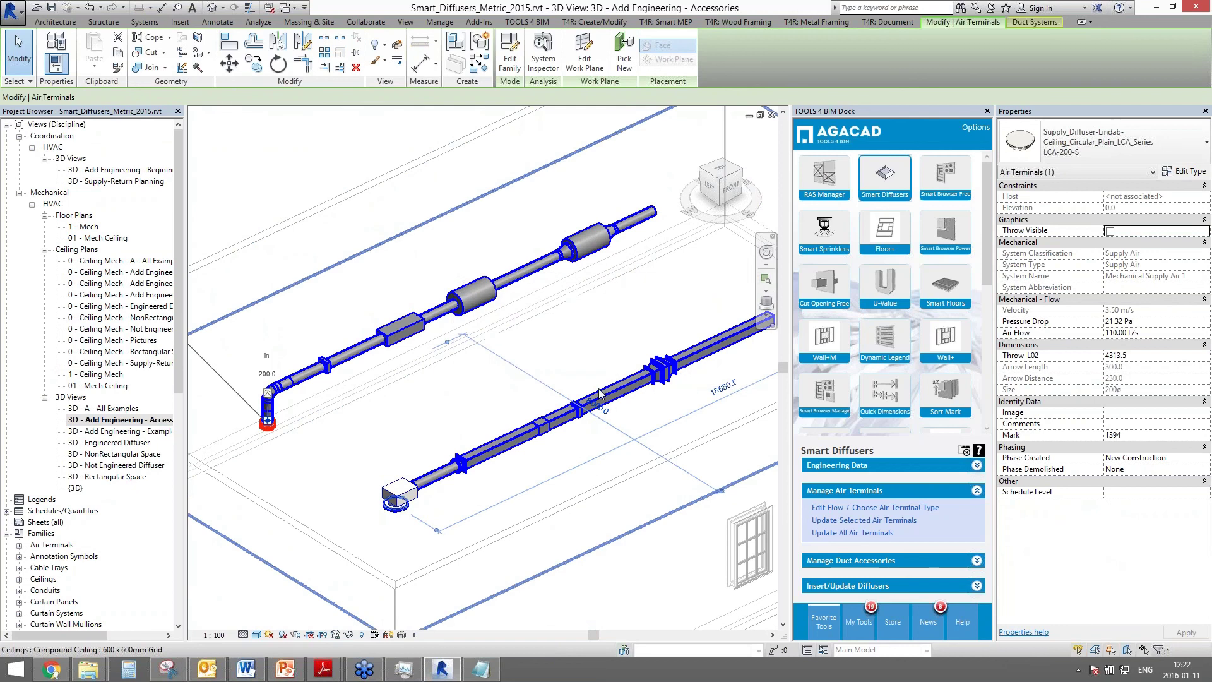
pyautogui.click(326, 367)
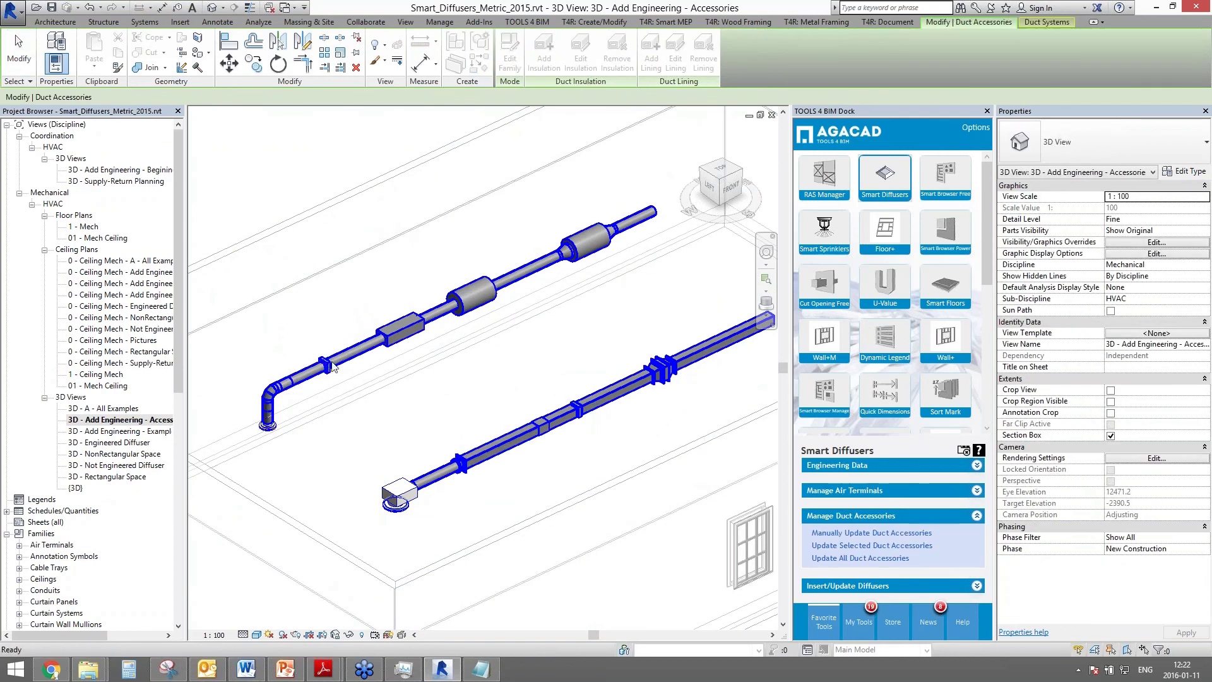
# - Manually update the fire damper from its charts, viewing the sound level chart and keeping type FS301
pyautogui.click(842, 533)
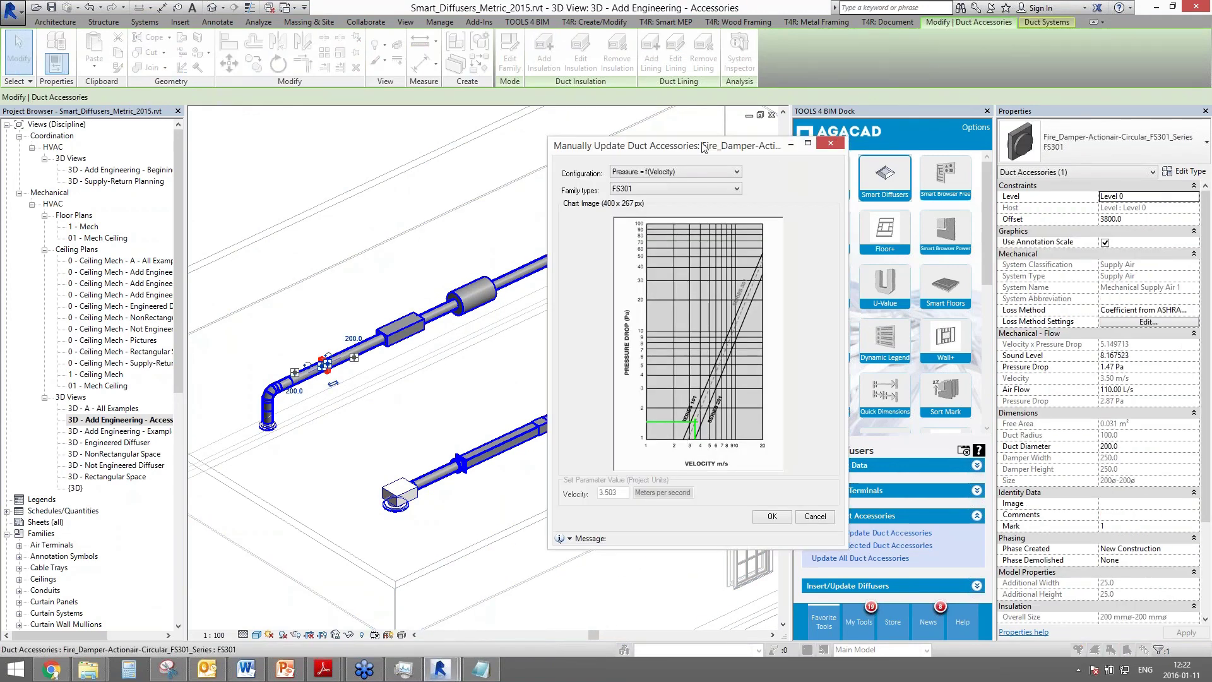
pyautogui.moveTo(695, 146); pyautogui.dragTo(494, 117)
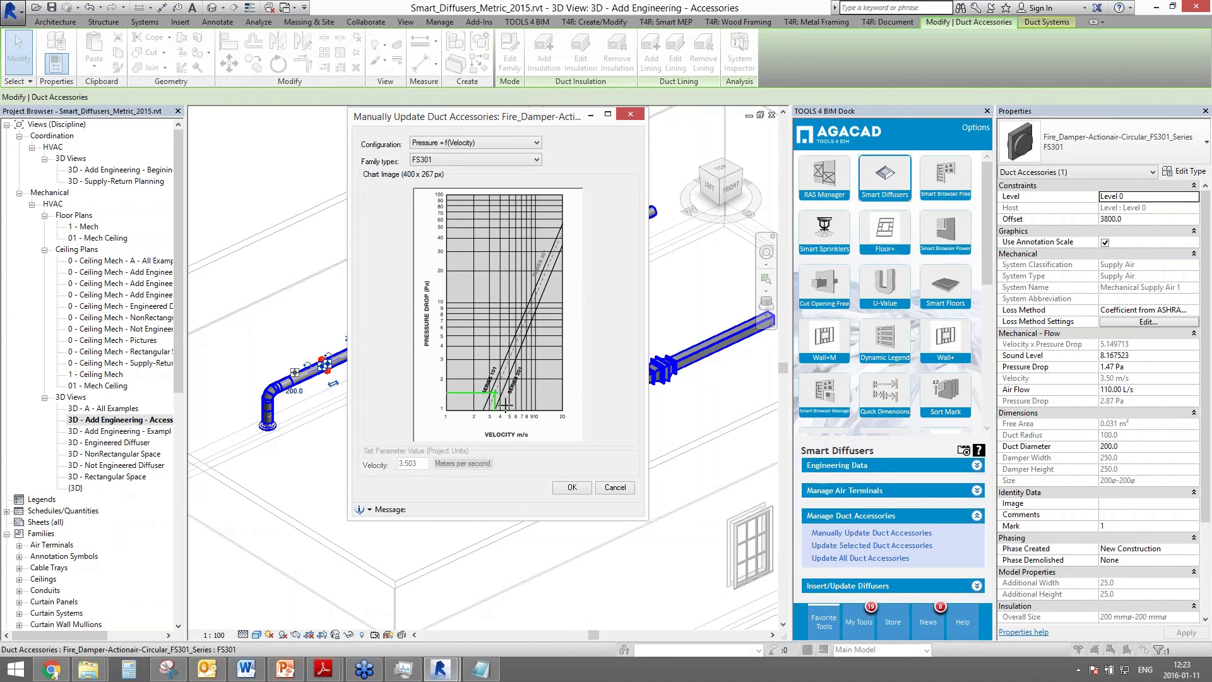
pyautogui.click(488, 144)
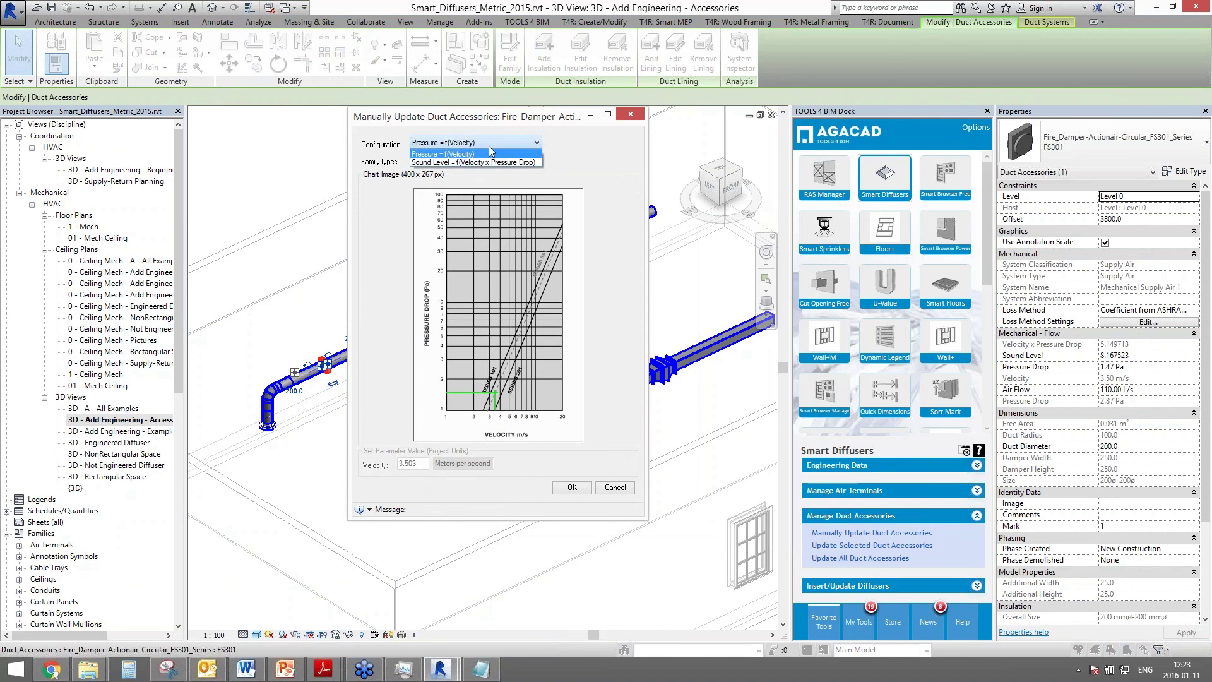
pyautogui.click(430, 162)
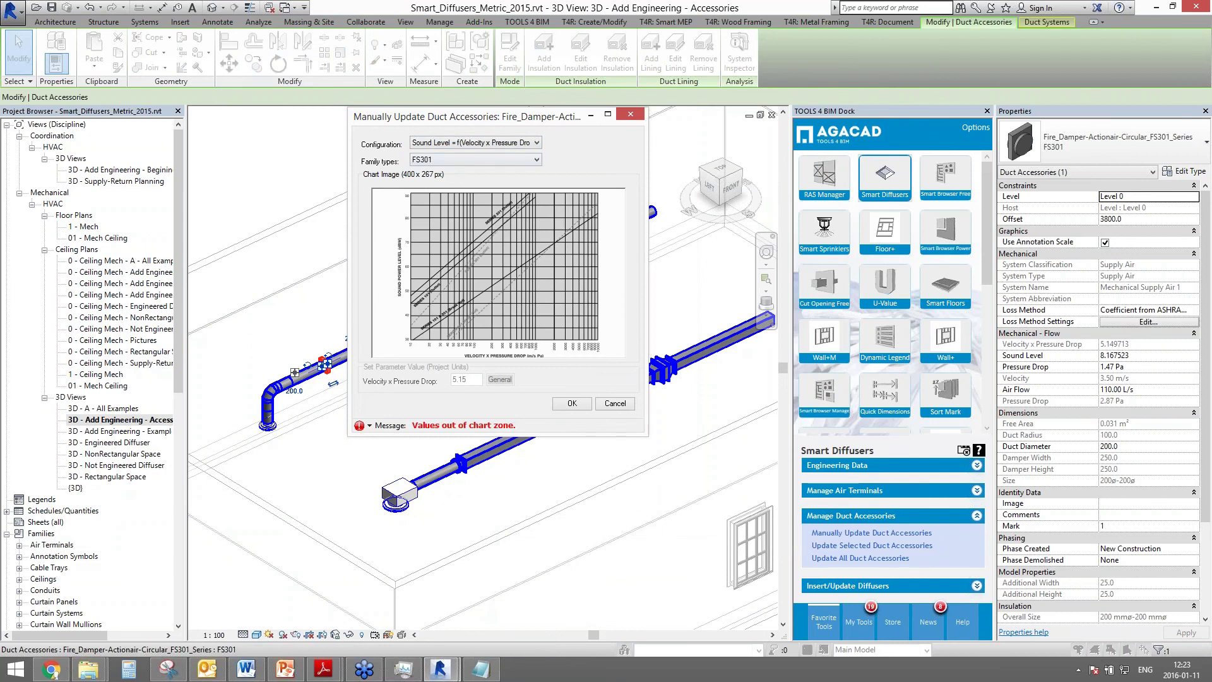
pyautogui.click(498, 159)
pyautogui.click(448, 171)
pyautogui.click(450, 159)
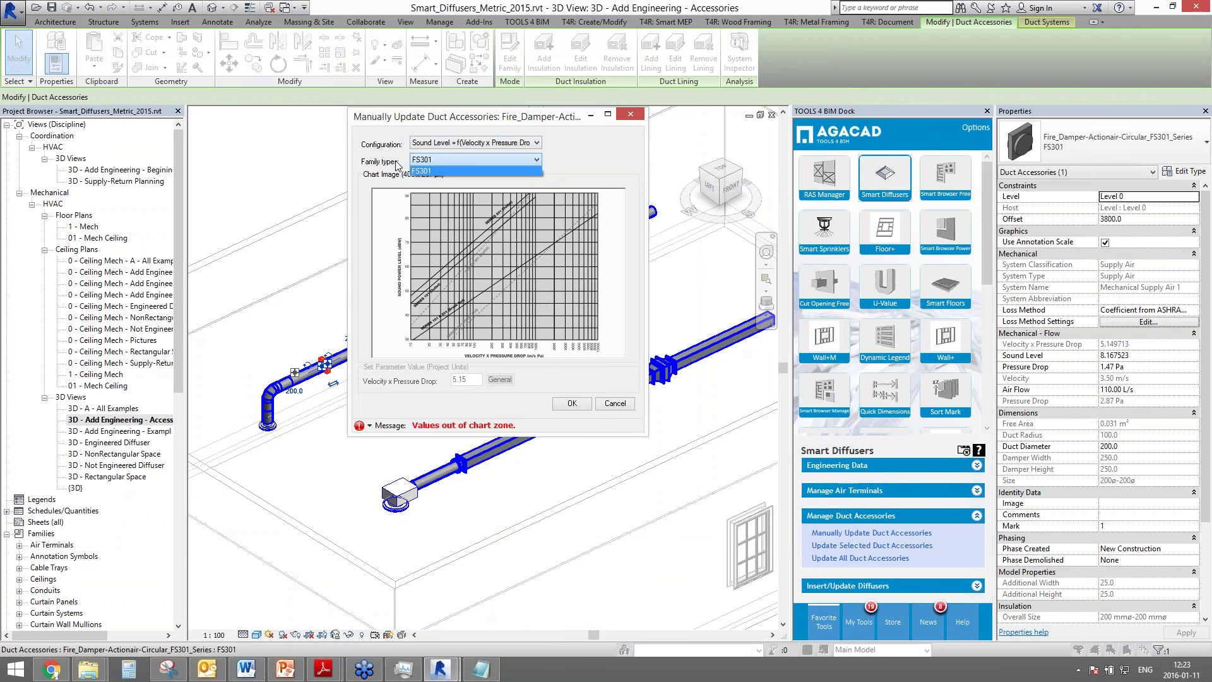
pyautogui.click(448, 171)
pyautogui.click(572, 402)
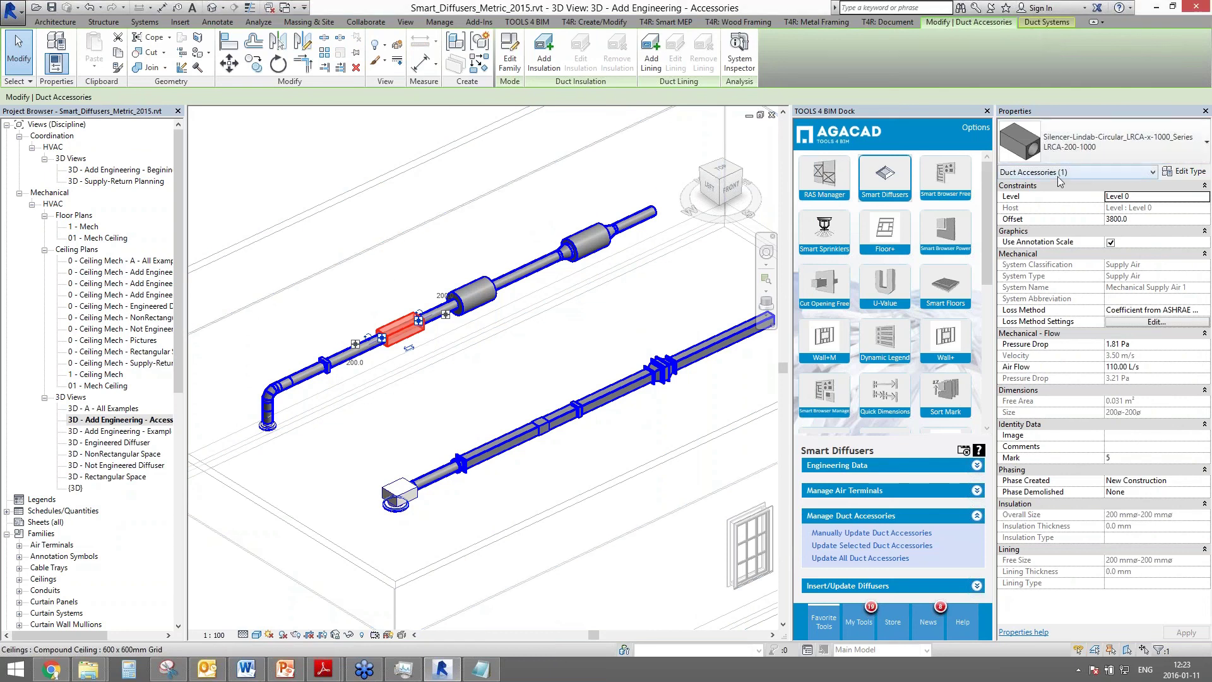
pyautogui.click(836, 534)
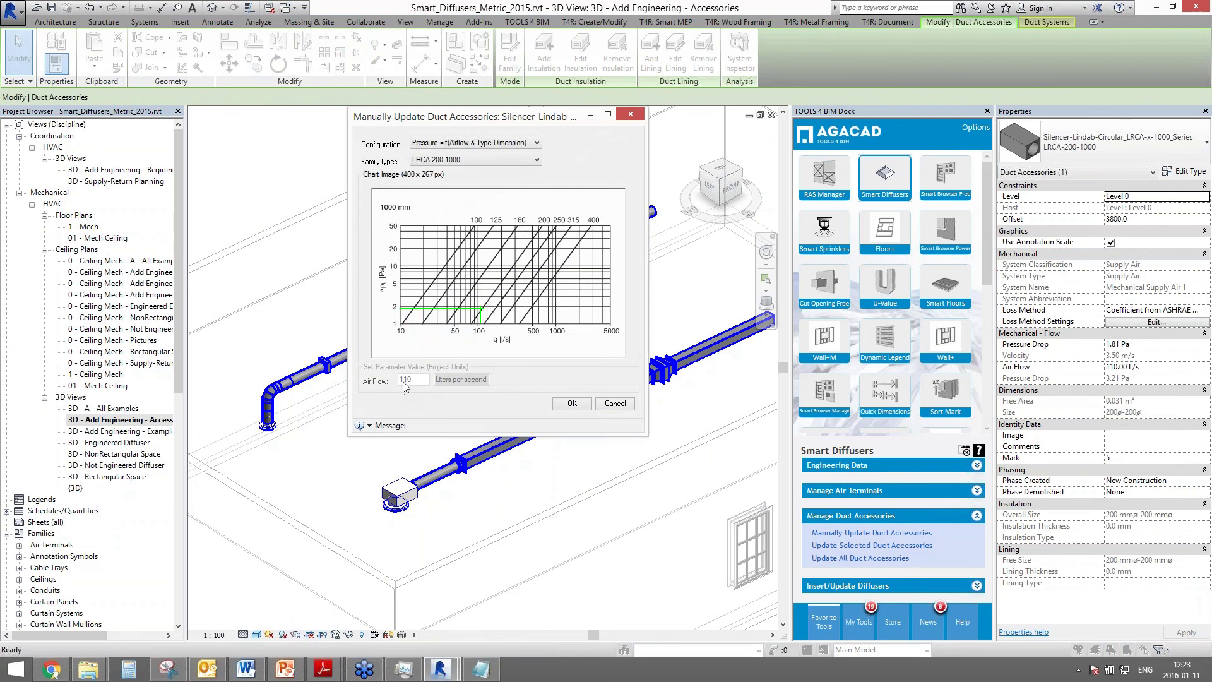
pyautogui.moveTo(481, 308)
pyautogui.moveTo(397, 308)
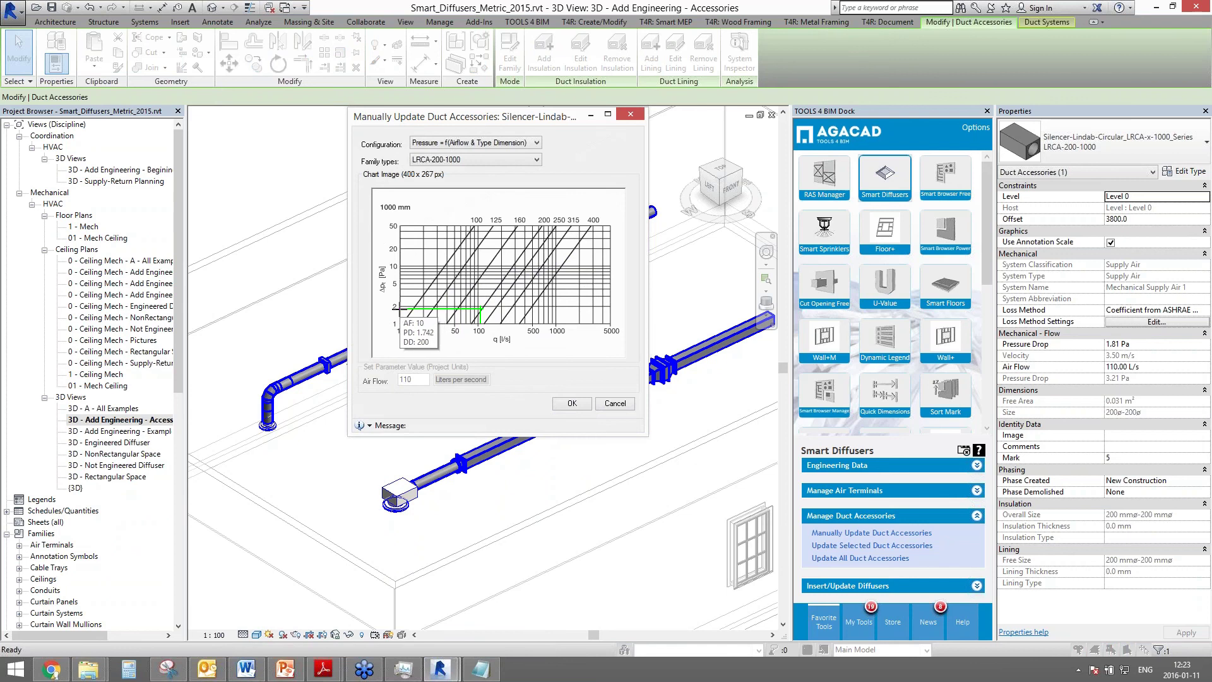
pyautogui.click(473, 160)
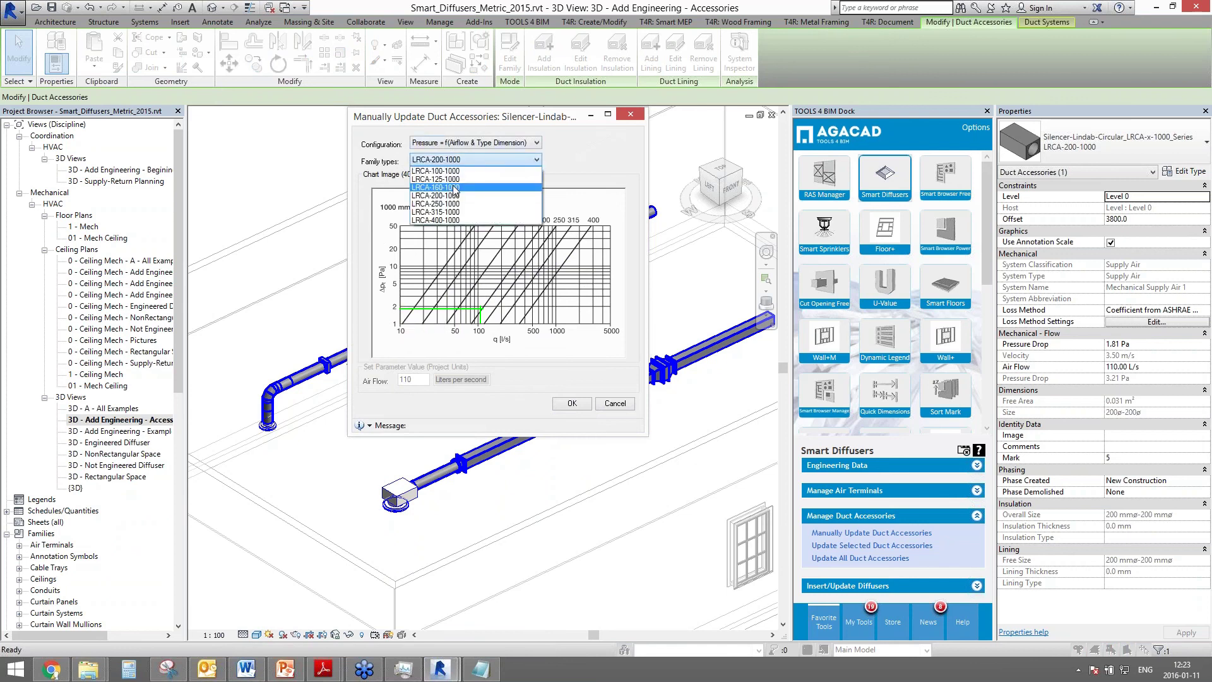
pyautogui.click(457, 189)
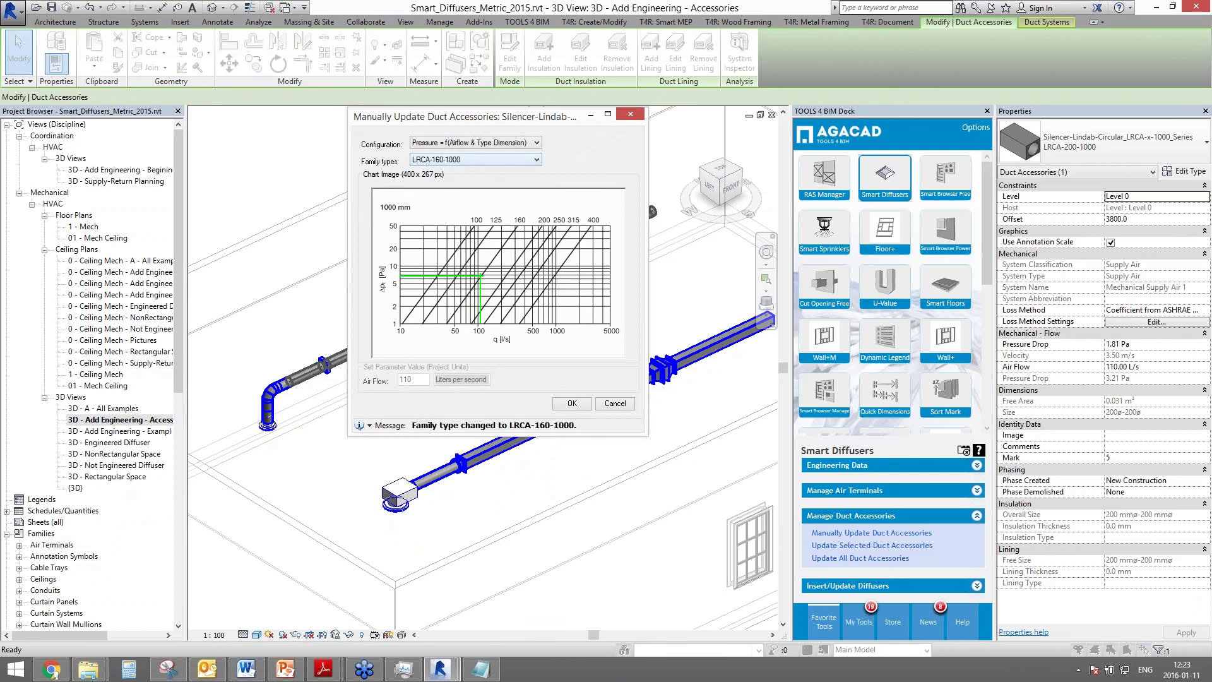
pyautogui.moveTo(427, 276)
pyautogui.click(572, 404)
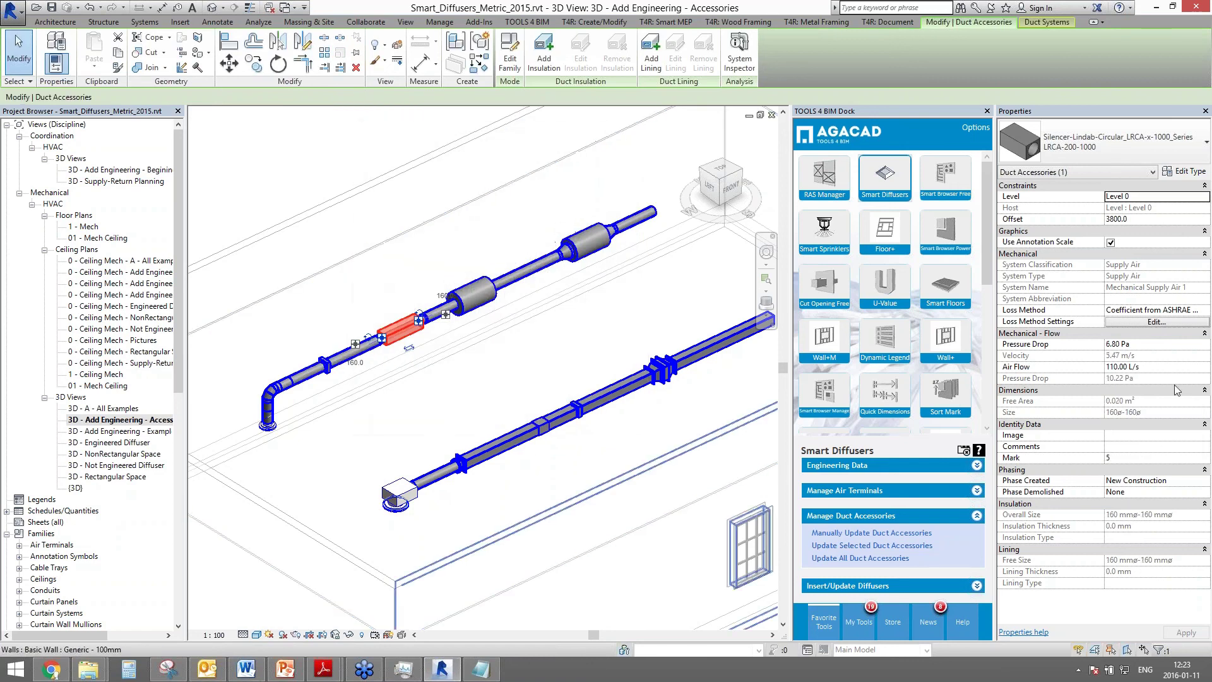
pyautogui.click(1148, 344)
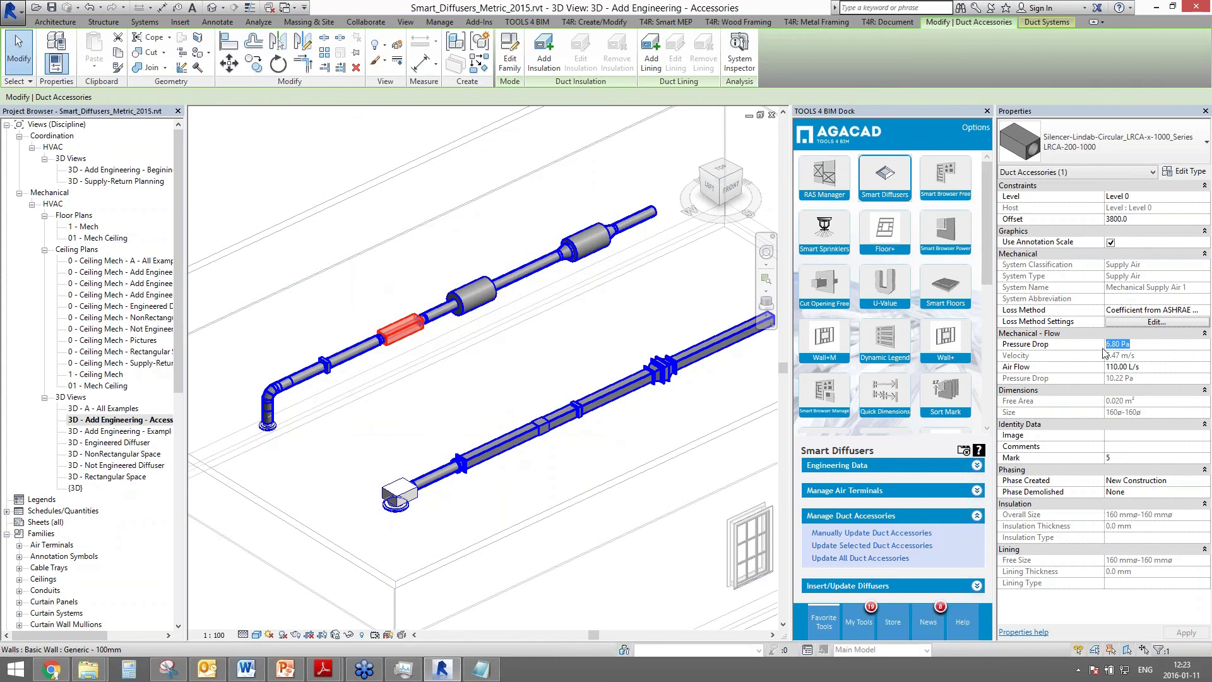
# - Set the supply diffuser's airflow to 150 L/s
pyautogui.click(270, 447)
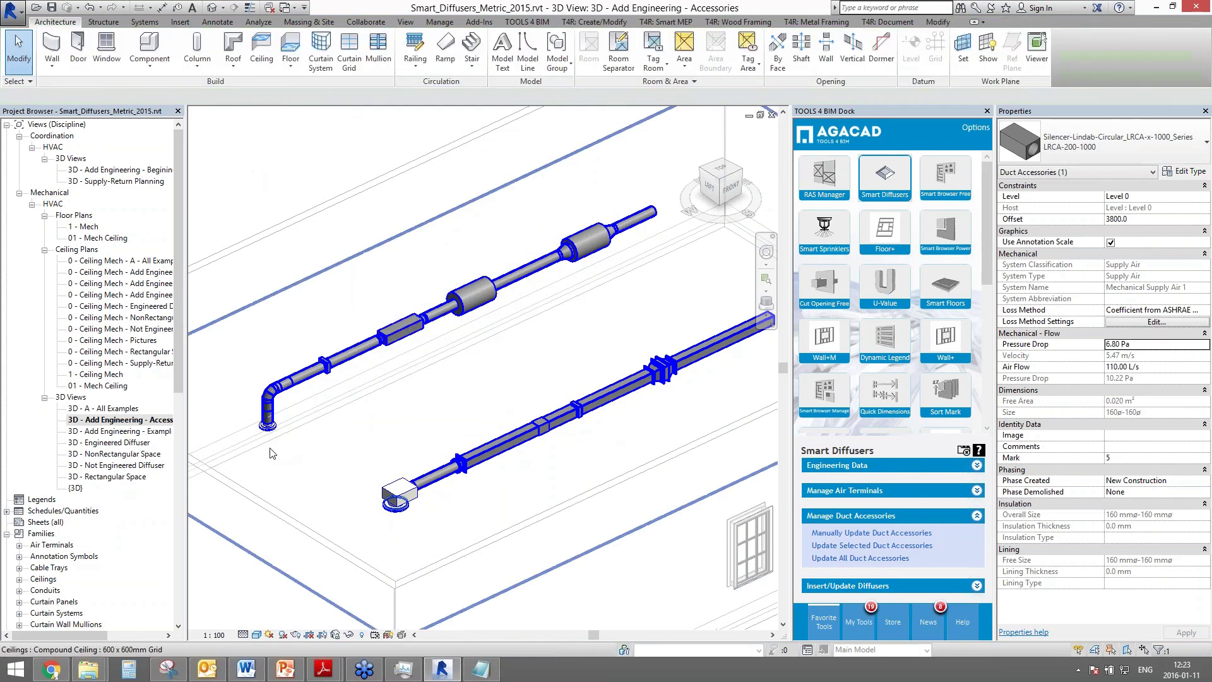
pyautogui.click(268, 424)
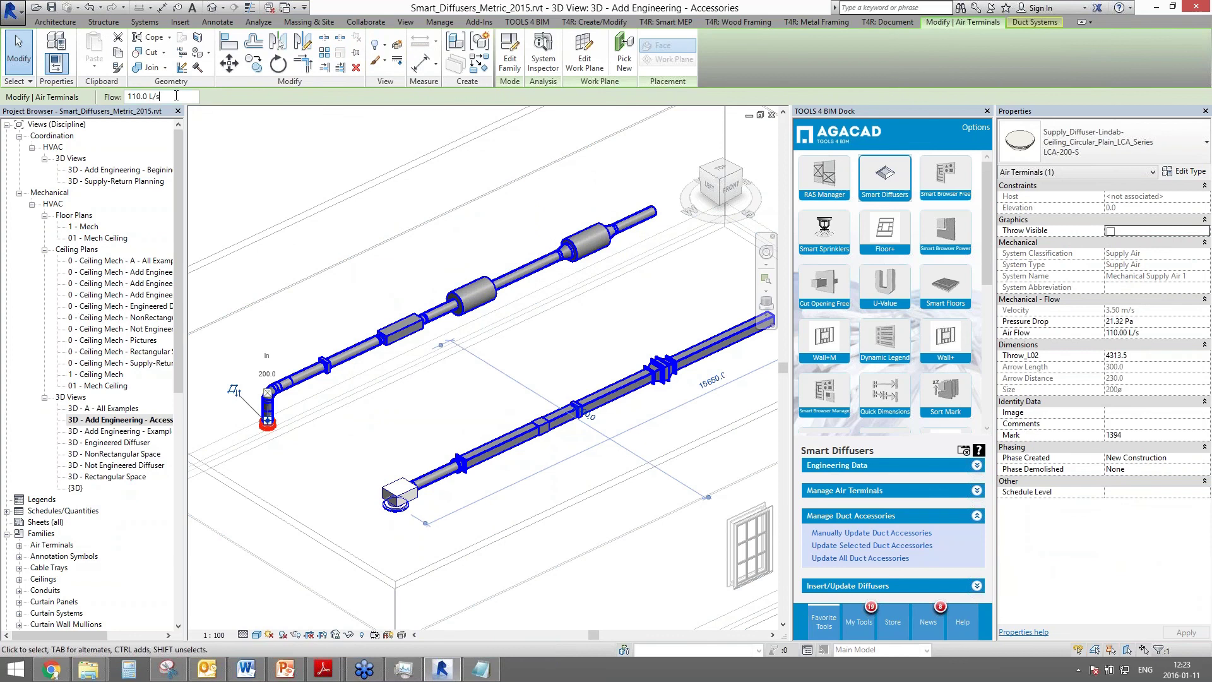
pyautogui.click(151, 96)
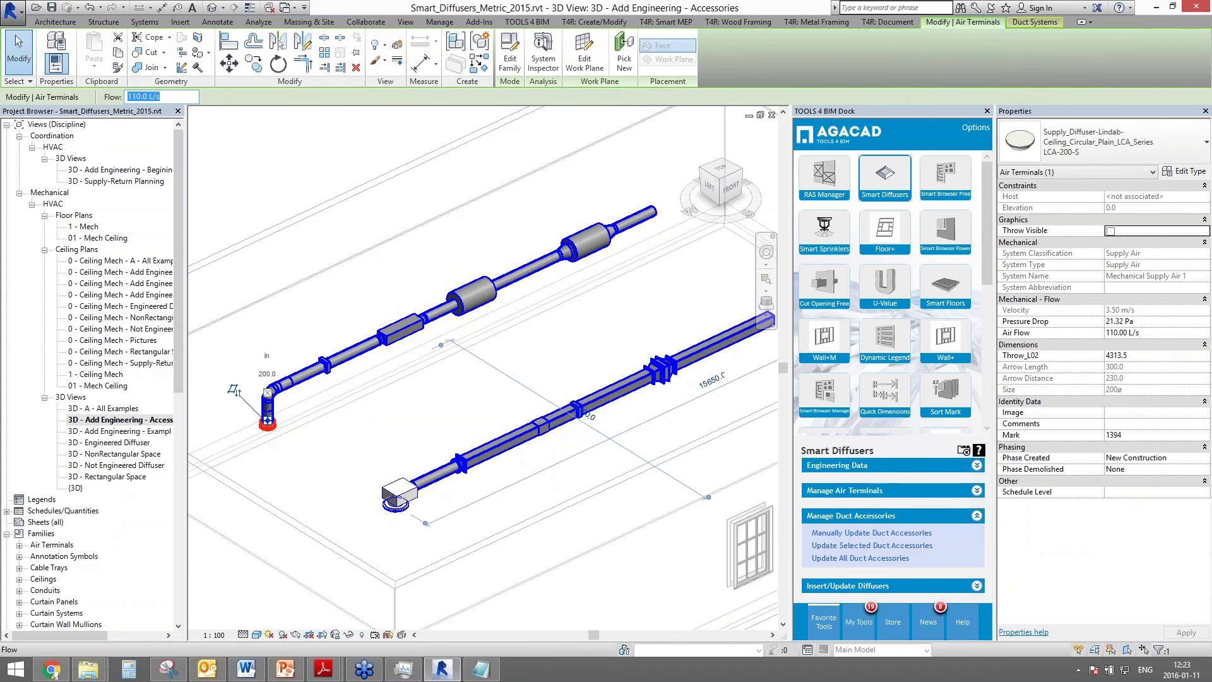
pyautogui.write('150')
pyautogui.press('Return')
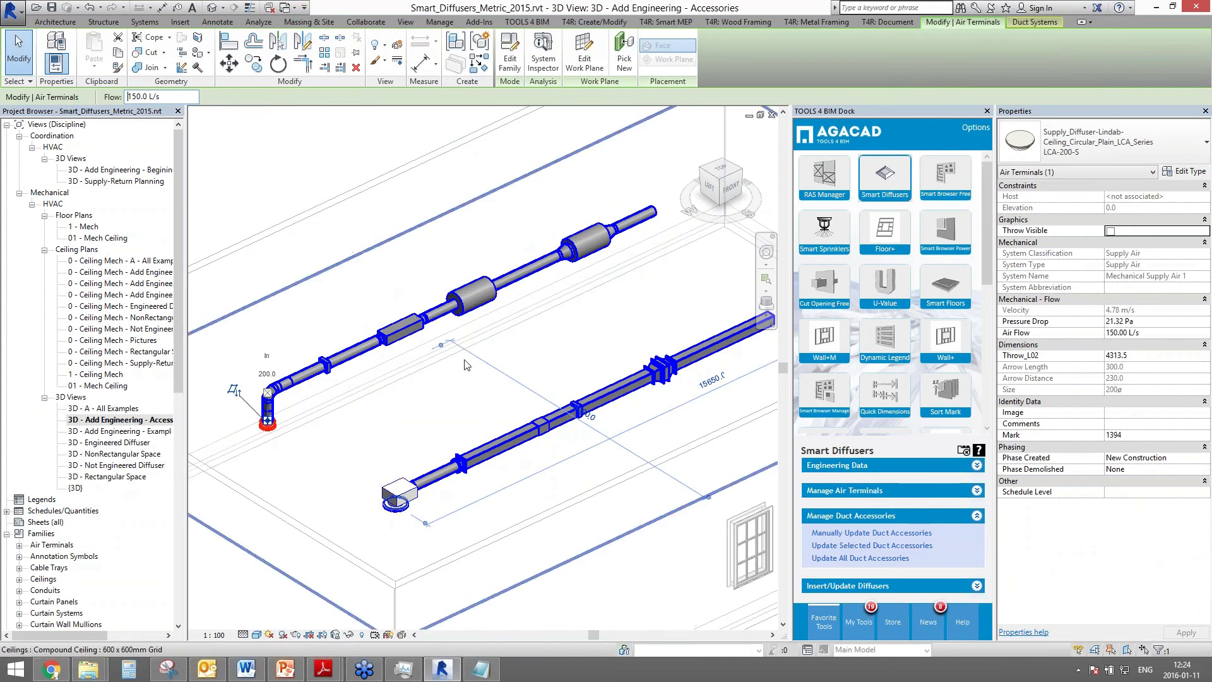
# - Update the LRCA silencer on the upper duct so its pressure drop recalculates to 12.03 Pa
pyautogui.click(407, 330)
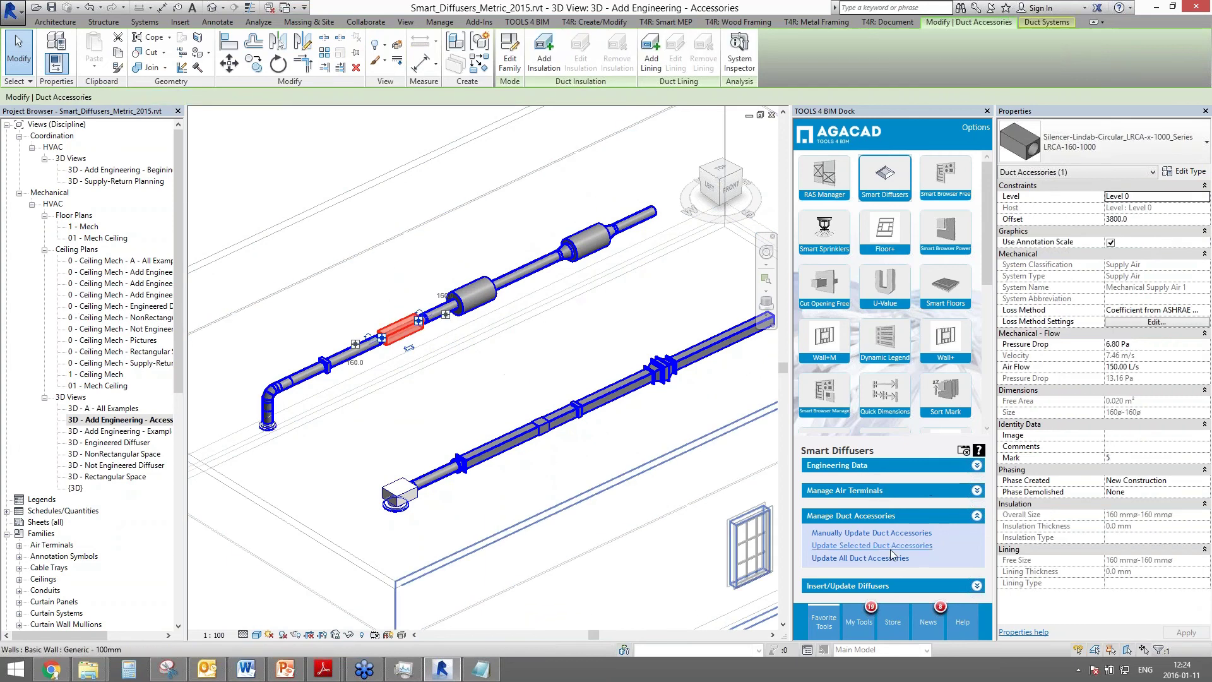
pyautogui.click(847, 534)
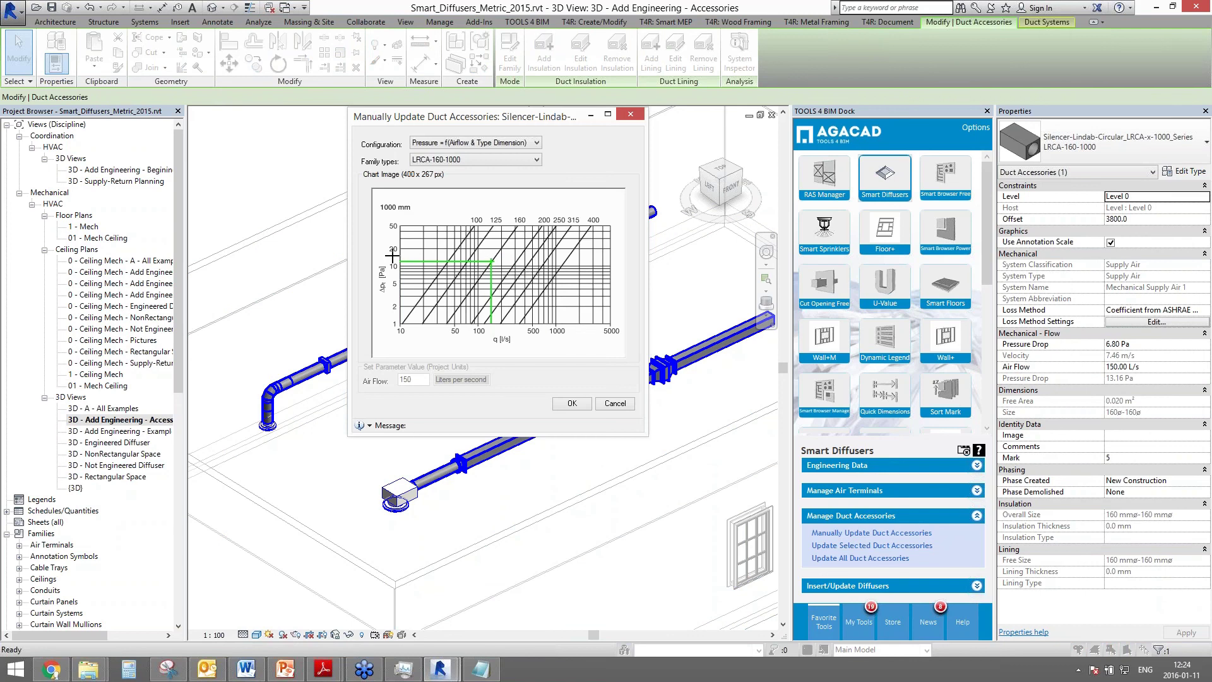
pyautogui.moveTo(396, 261)
pyautogui.click(572, 403)
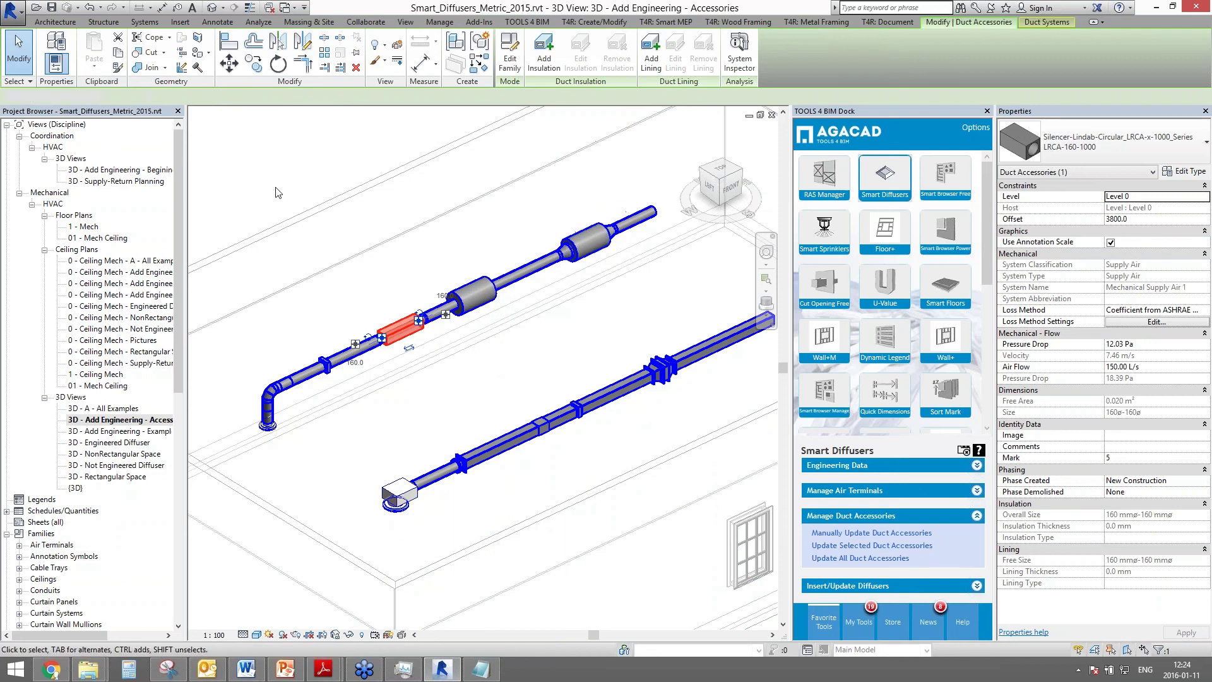
# - Check the pressure drop and air flow of the SLGU silencer further along the duct
pyautogui.click(373, 296)
pyautogui.click(471, 295)
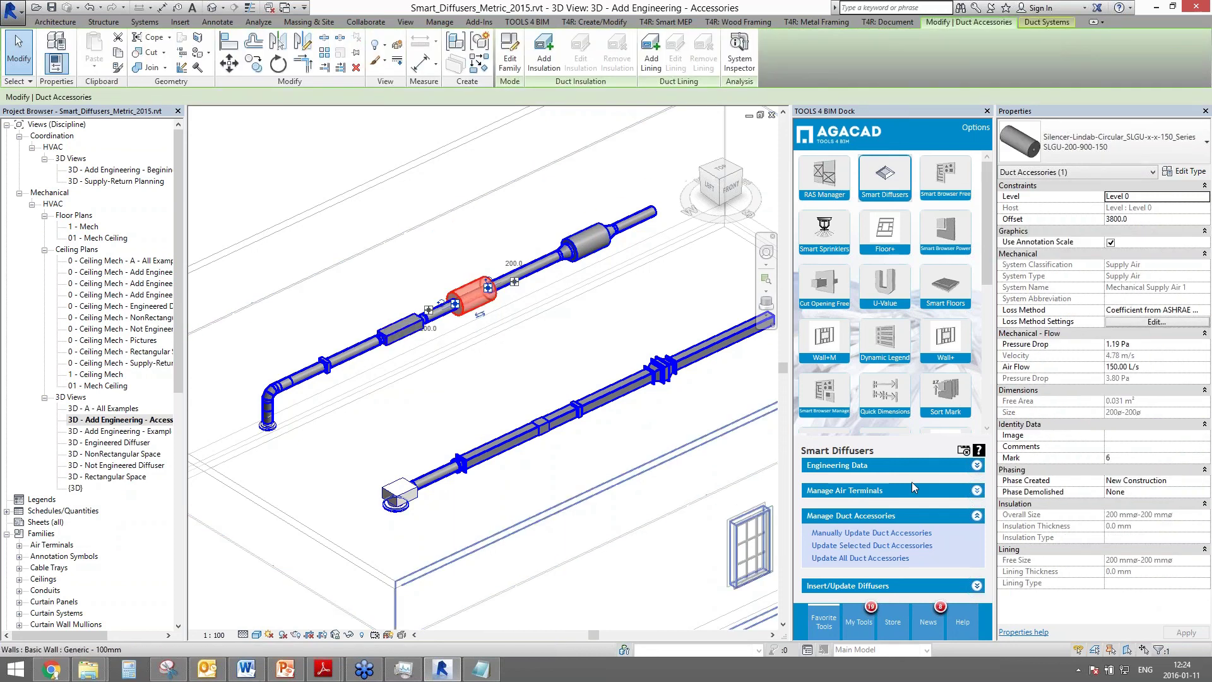
pyautogui.click(1120, 343)
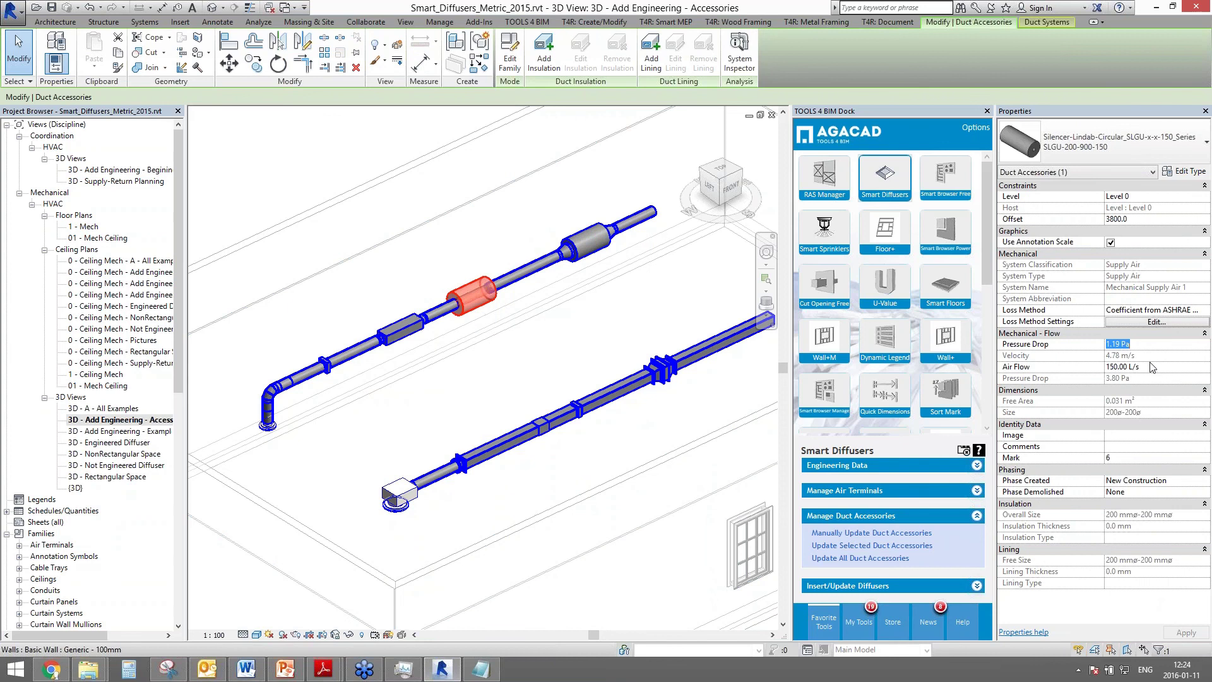
pyautogui.click(1117, 368)
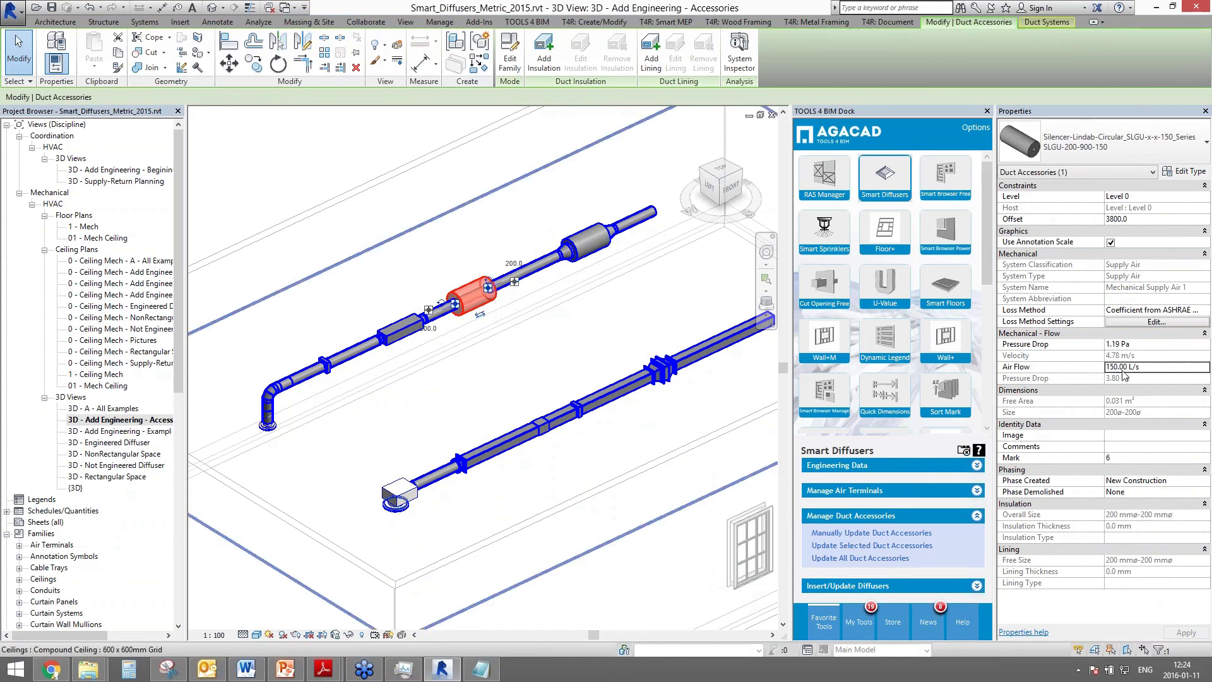
pyautogui.press('Escape')
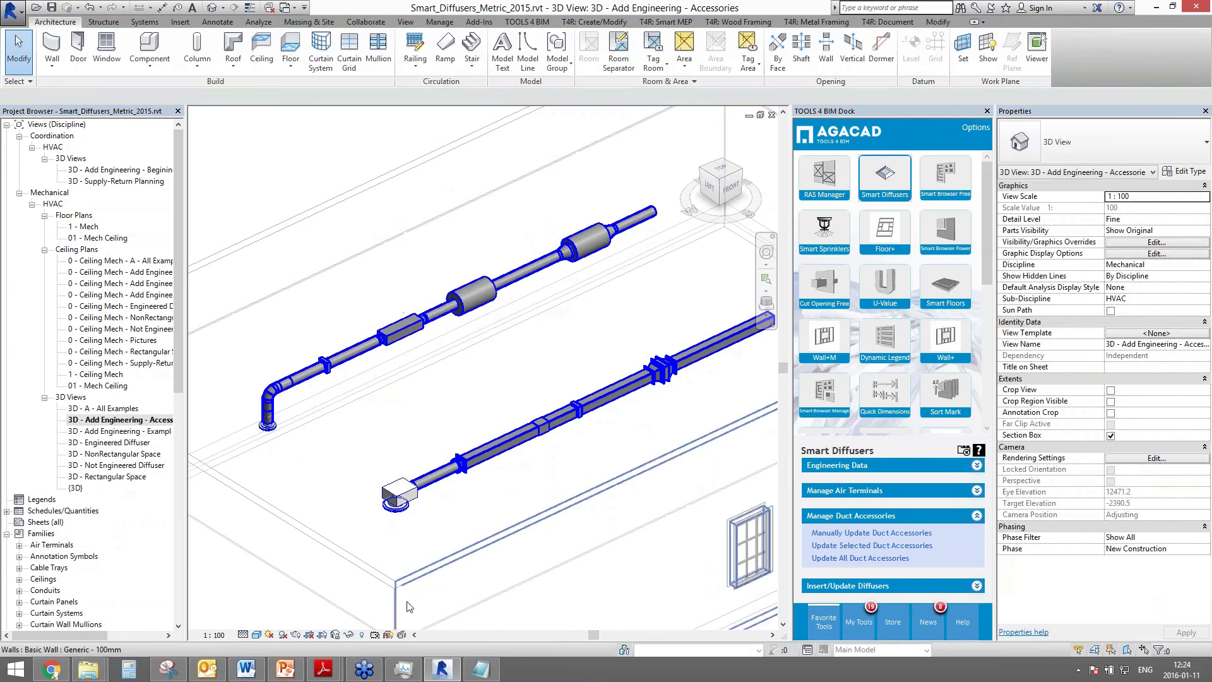
pyautogui.click(401, 502)
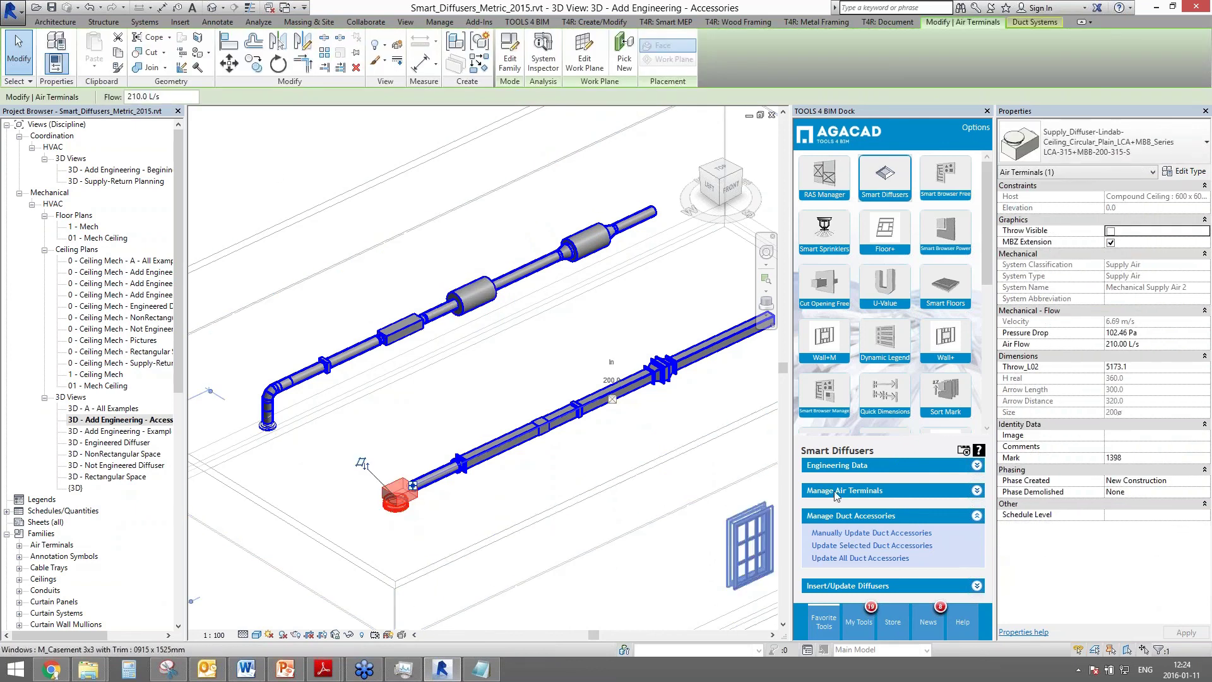
pyautogui.click(828, 467)
pyautogui.click(840, 513)
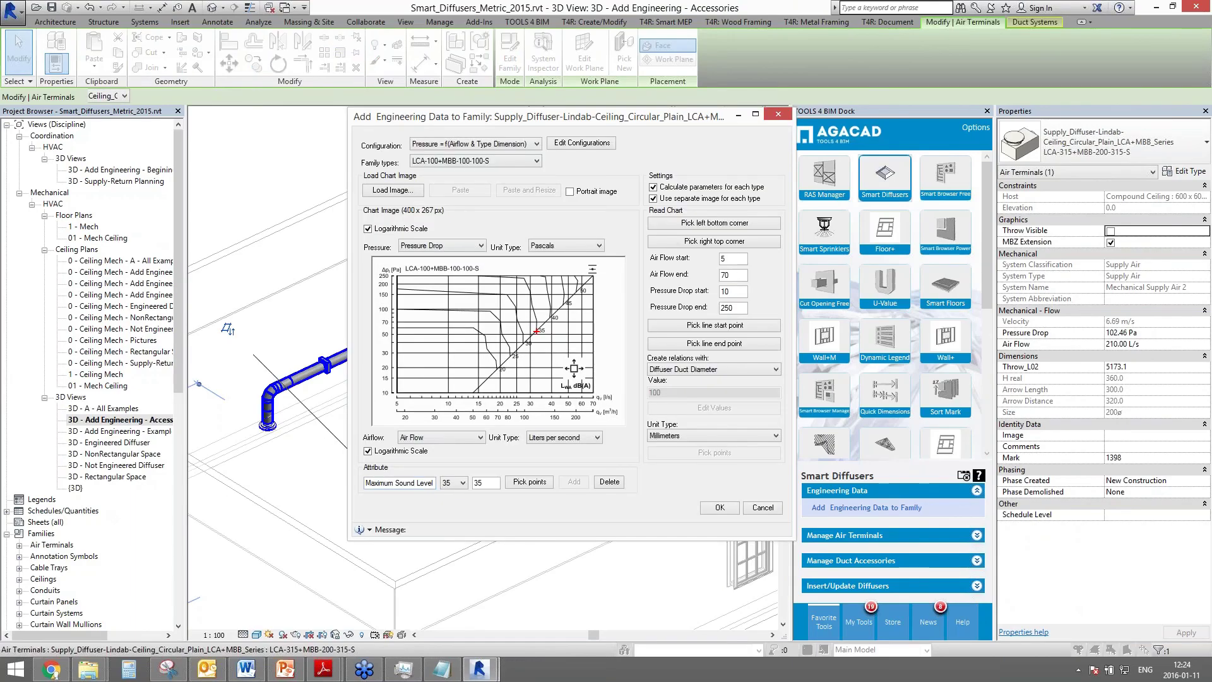
pyautogui.moveTo(527, 123); pyautogui.dragTo(674, 140)
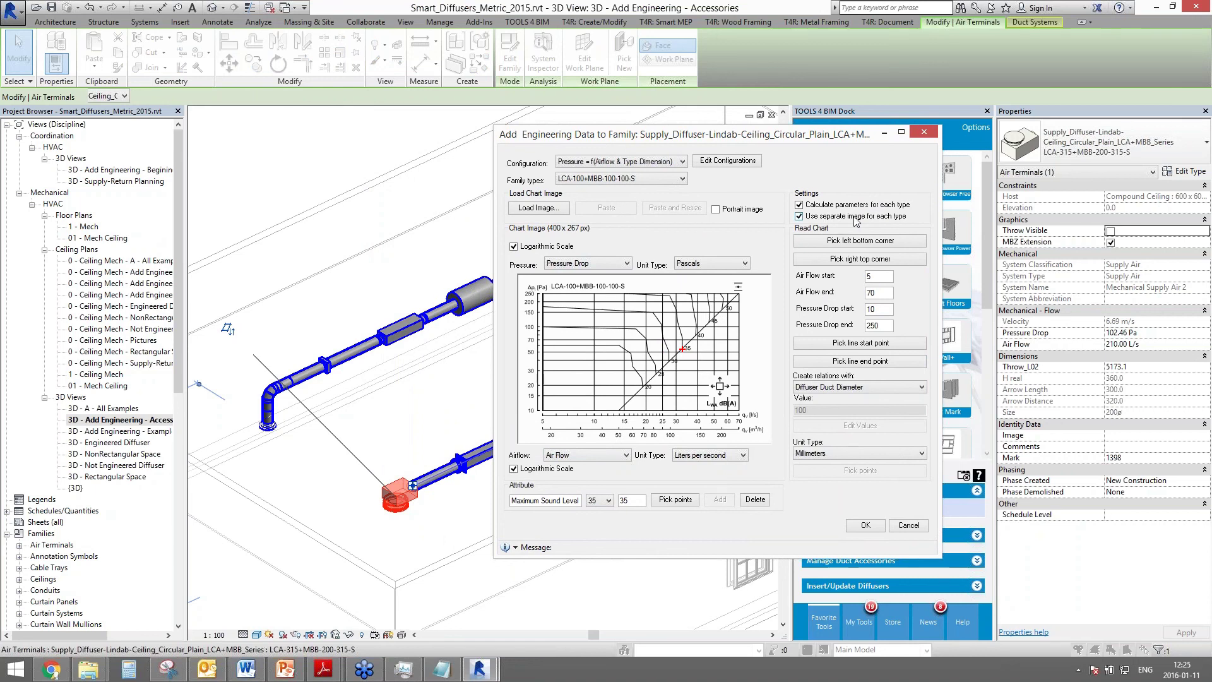
pyautogui.click(674, 181)
pyautogui.click(649, 207)
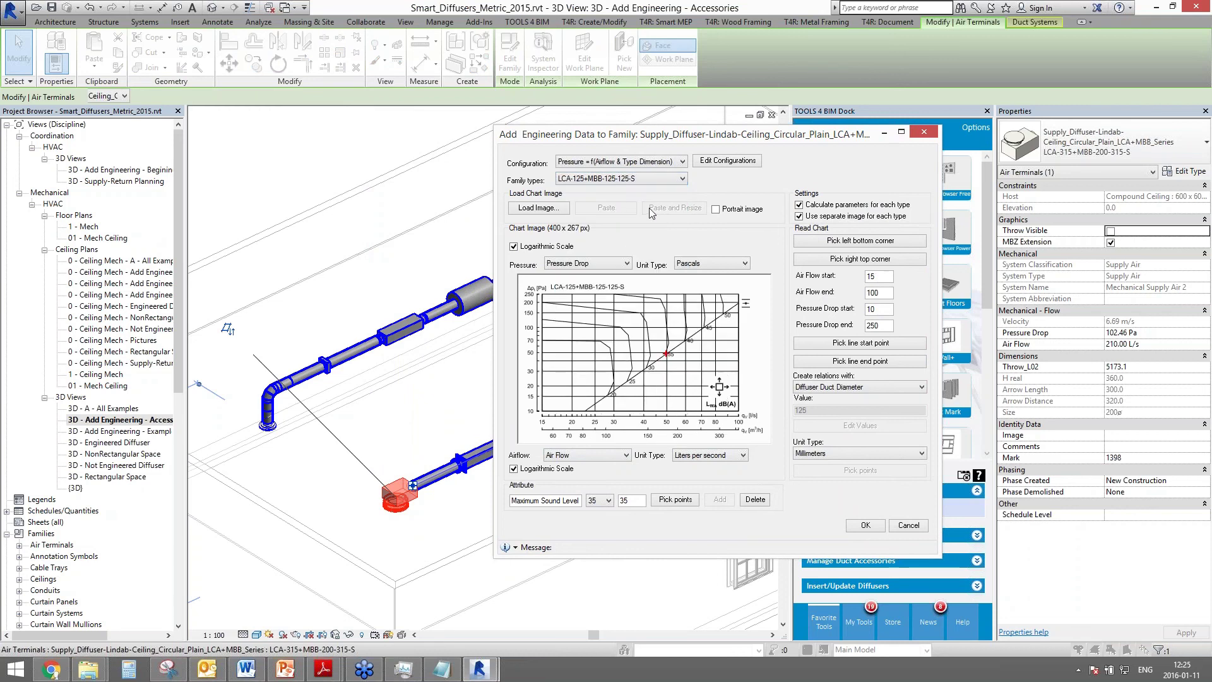
pyautogui.click(642, 180)
pyautogui.click(621, 288)
pyautogui.click(637, 180)
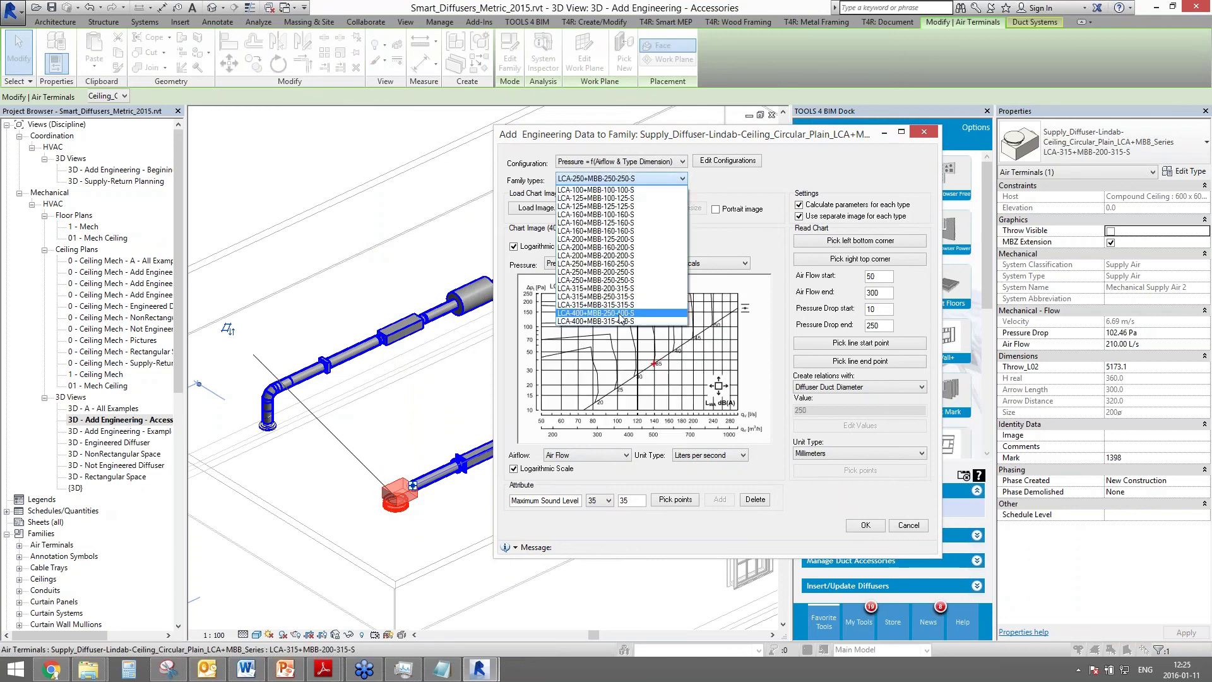
pyautogui.click(606, 312)
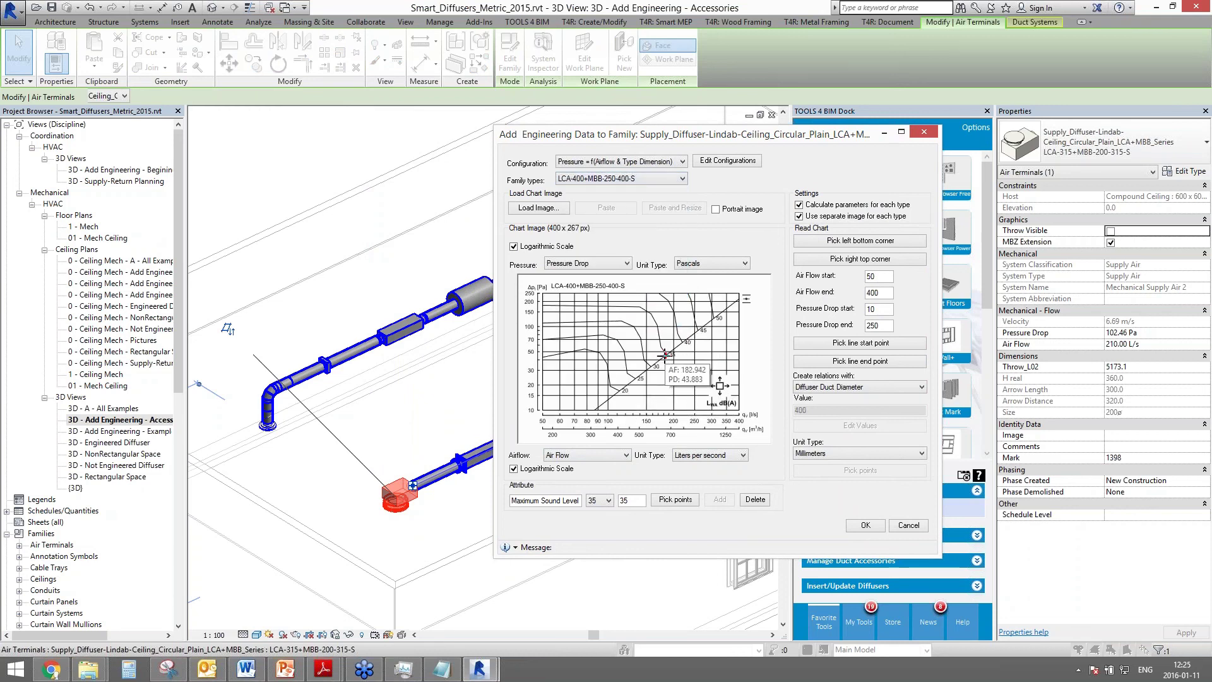
pyautogui.click(669, 179)
pyautogui.click(621, 191)
pyautogui.click(651, 179)
pyautogui.scroll(2, 628, 201)
pyautogui.click(623, 188)
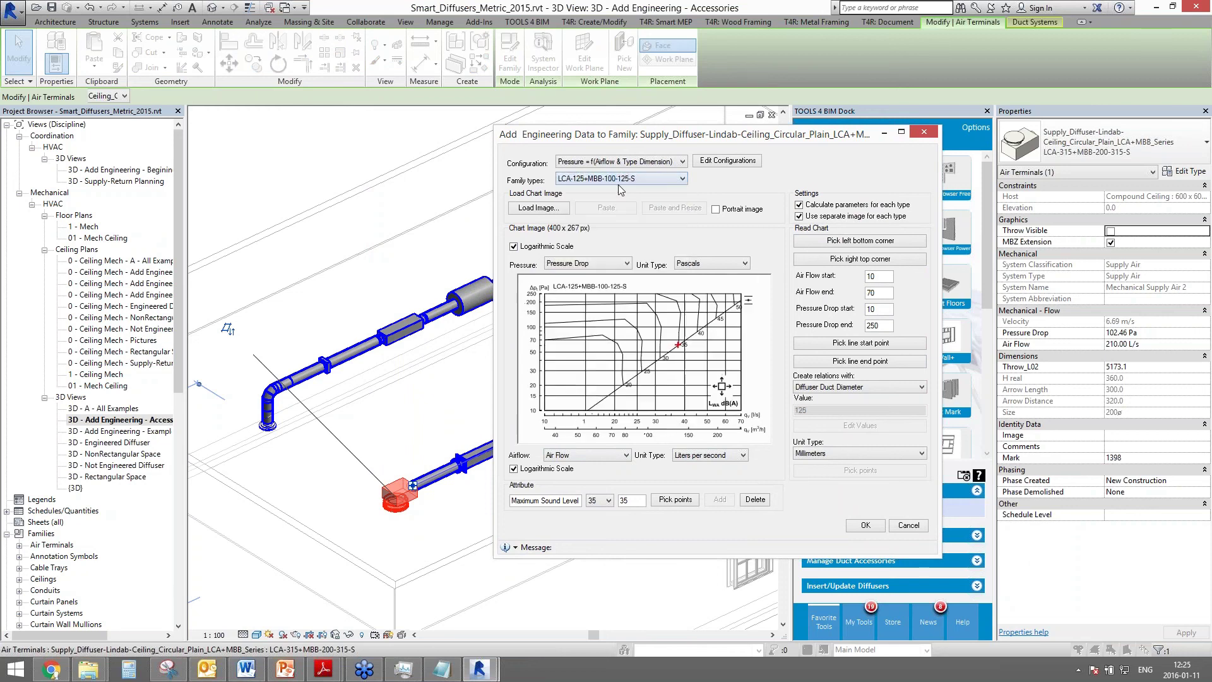
pyautogui.click(623, 179)
pyautogui.click(615, 189)
pyautogui.click(879, 528)
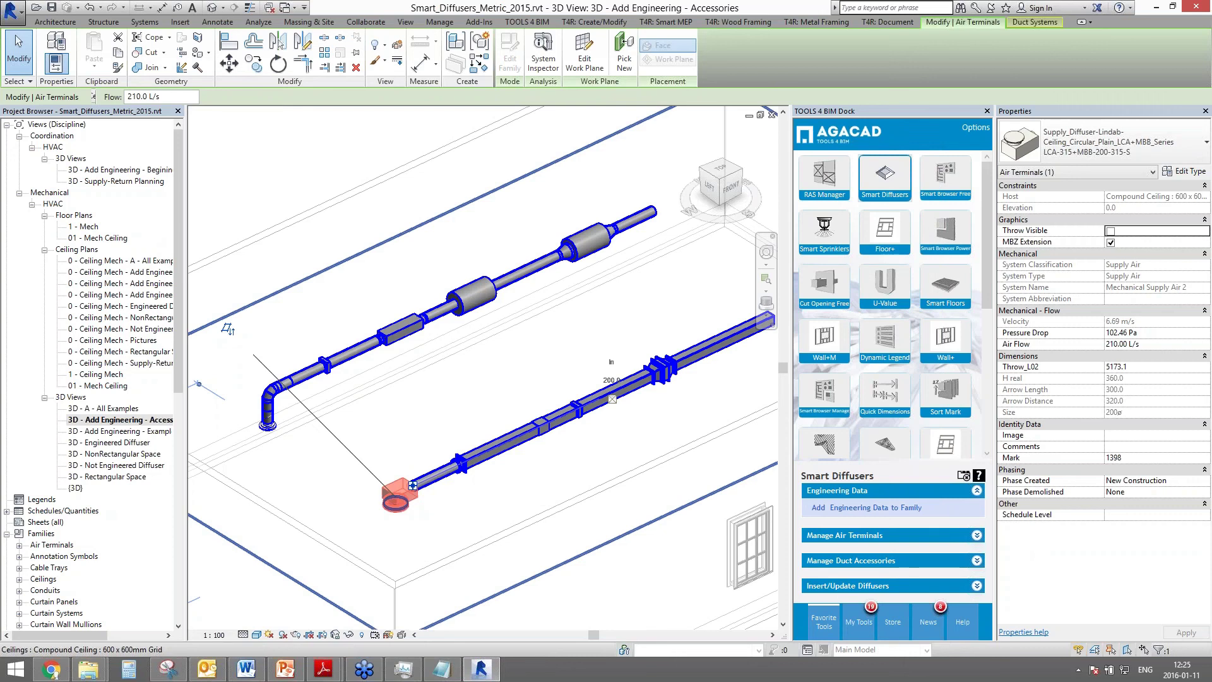
pyautogui.press('Escape')
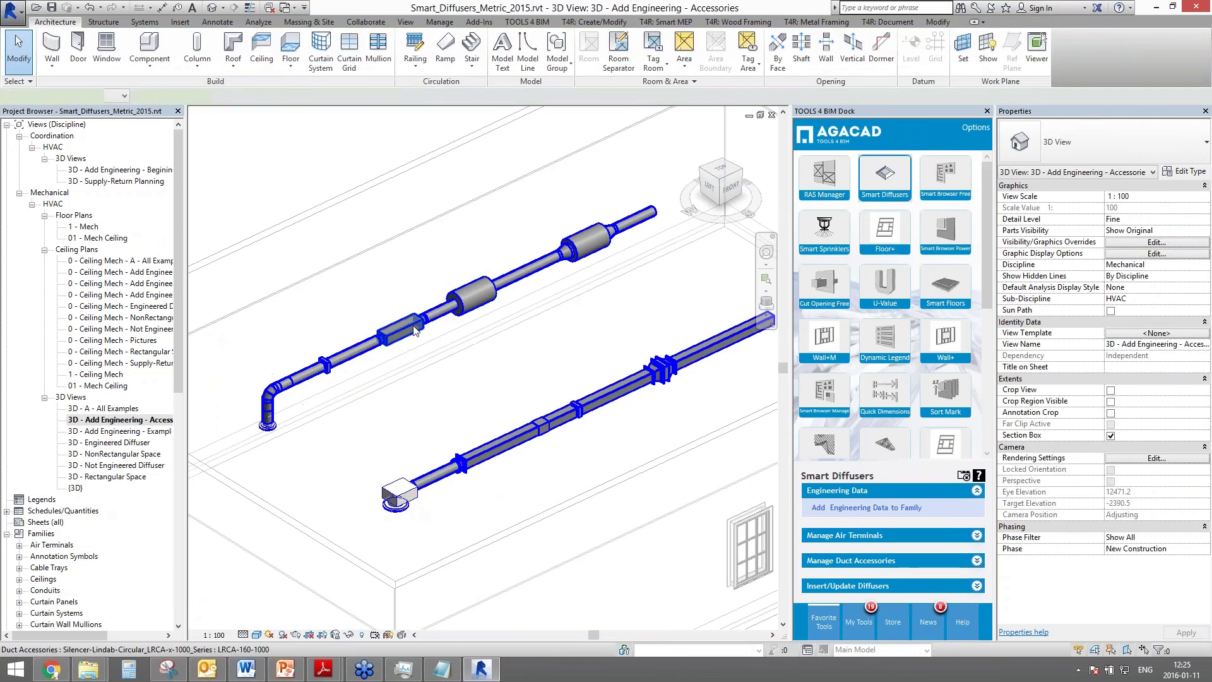
pyautogui.click(415, 329)
pyautogui.click(470, 295)
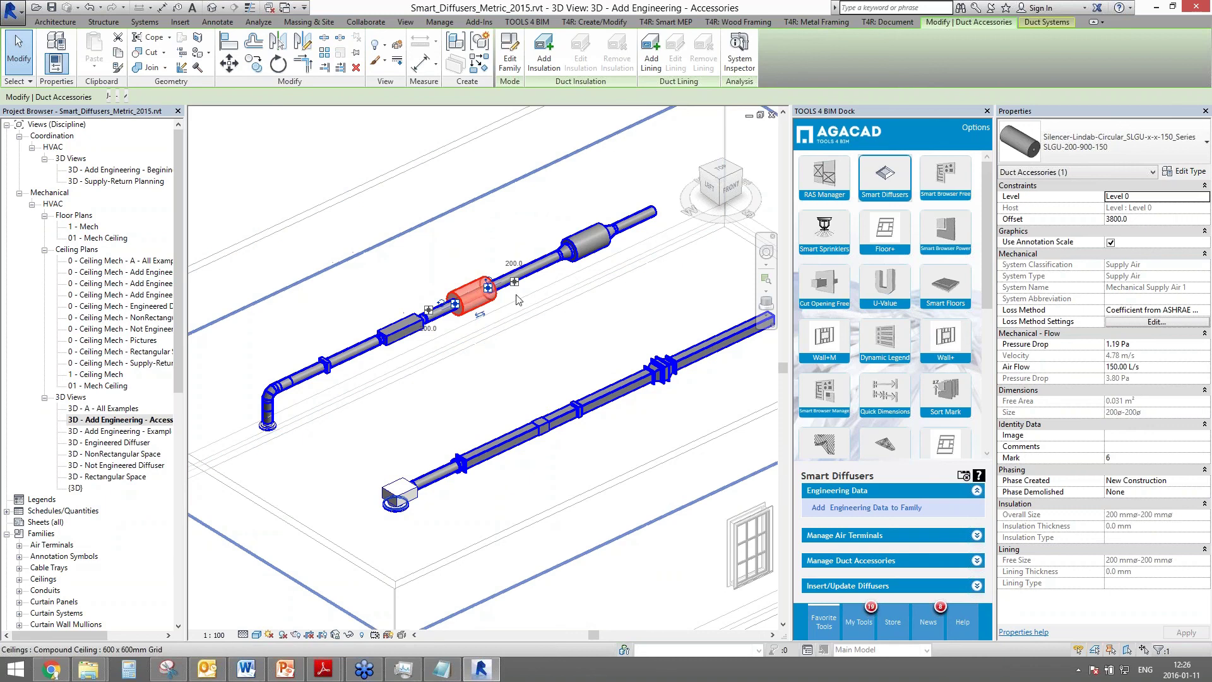
pyautogui.click(262, 186)
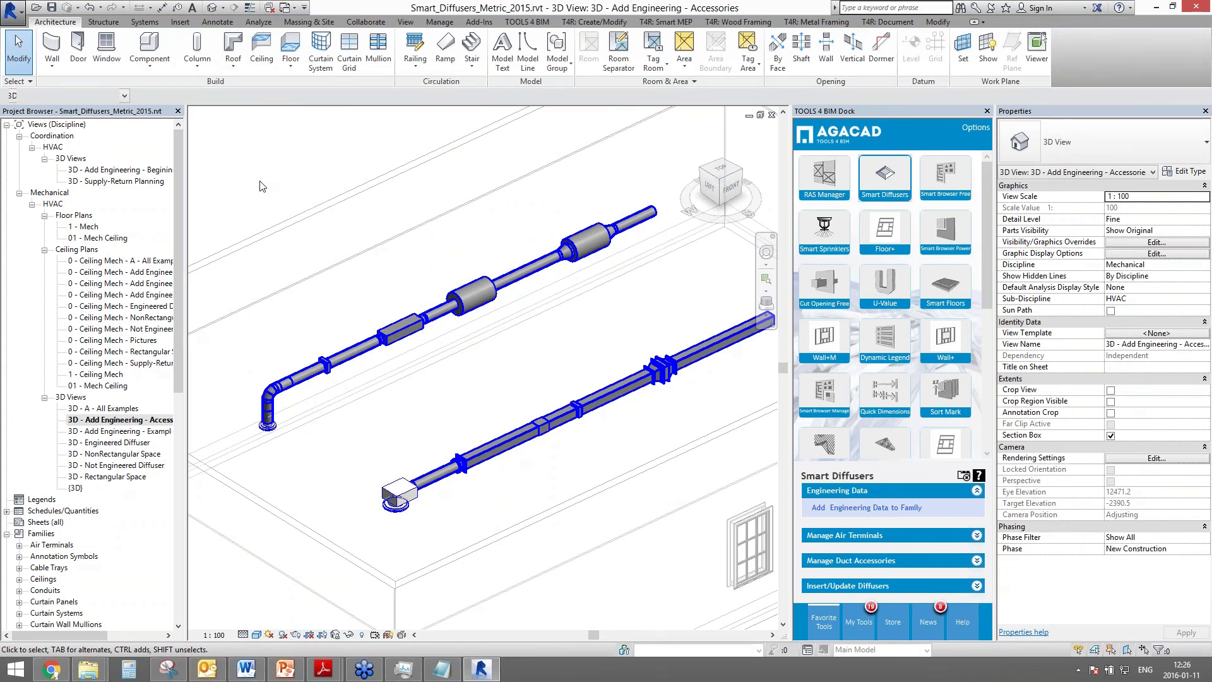
# - Switch to the AGACAD PowerPoint deck, showing the LIVE DEMO slide 7 of 12
pyautogui.click(287, 669)
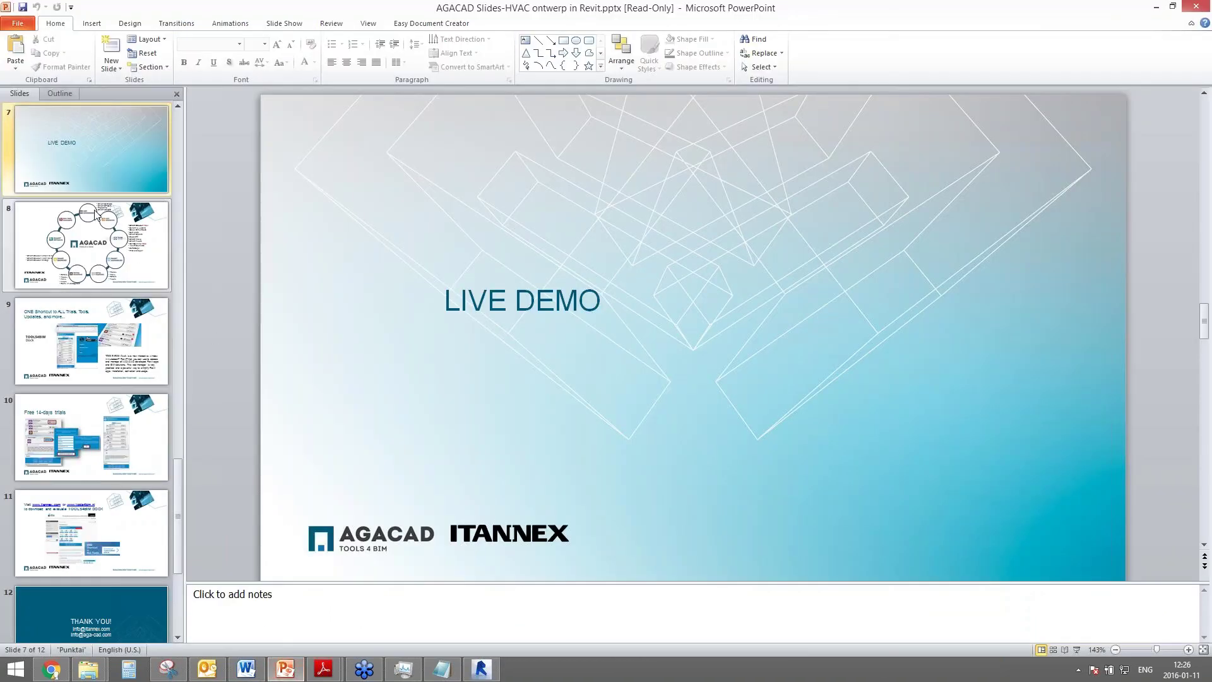